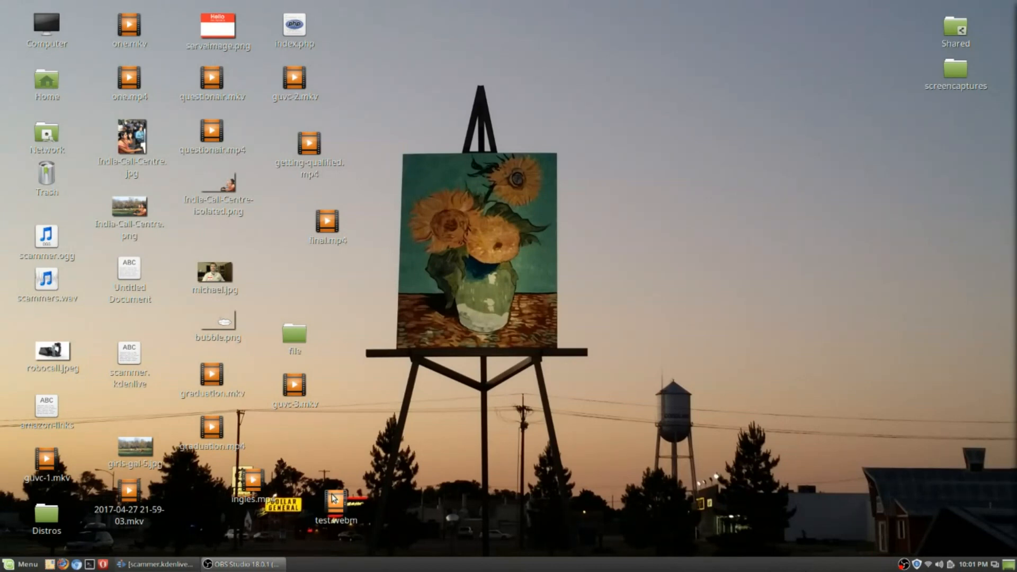
Create a new Kdenlive project file on the desktop from the Untitled KDENlive Video template and open it in Kdenlive.
drag(333, 498, 334, 286)
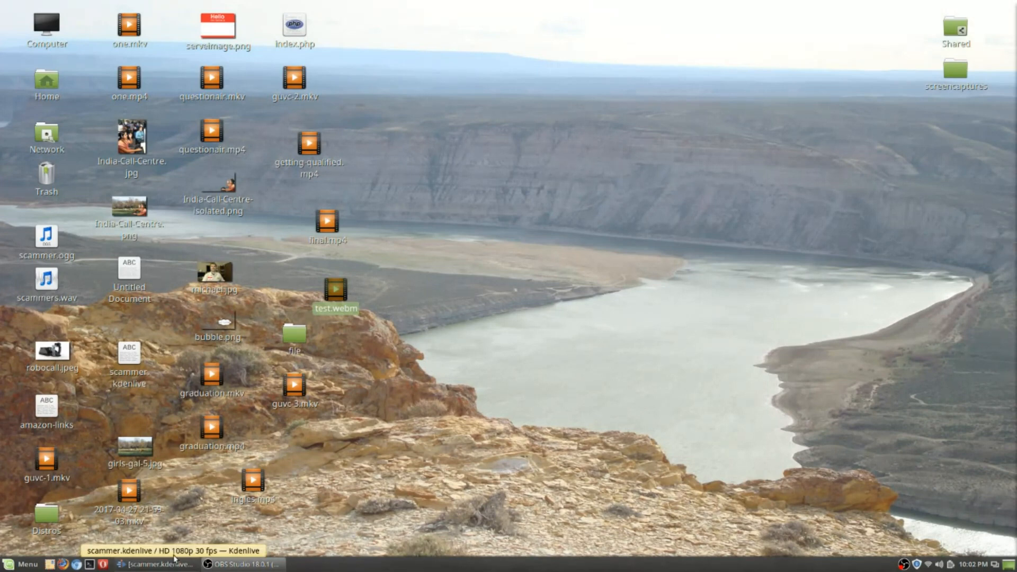
click(480, 438)
right_click(451, 400)
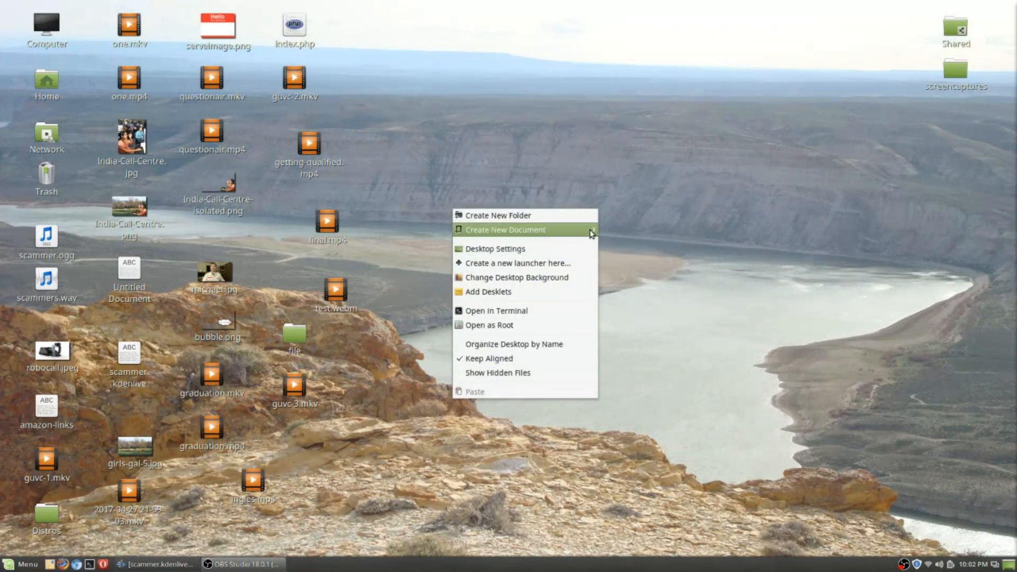
mouse_move(592, 233)
click(621, 231)
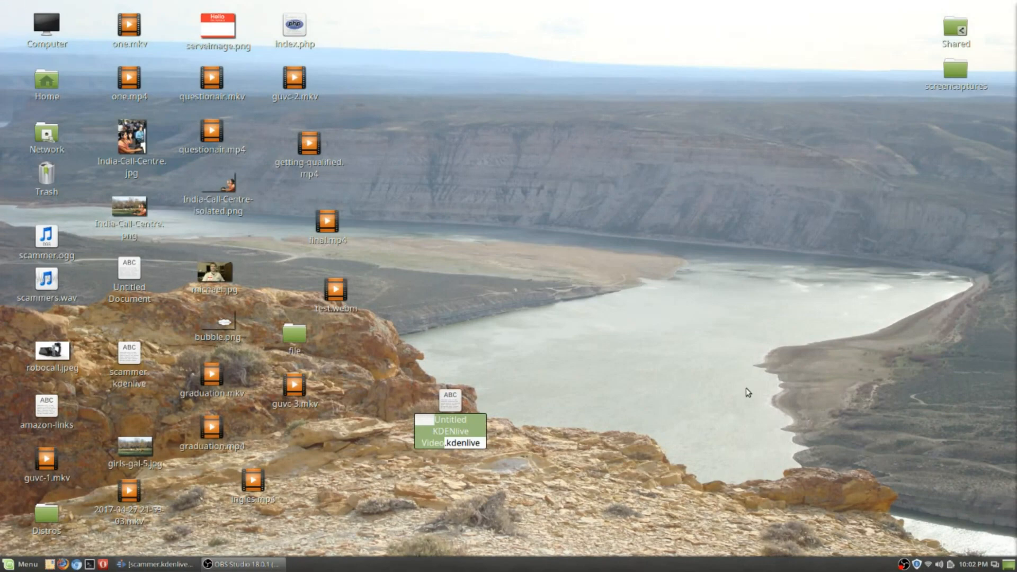
click(563, 291)
click(453, 411)
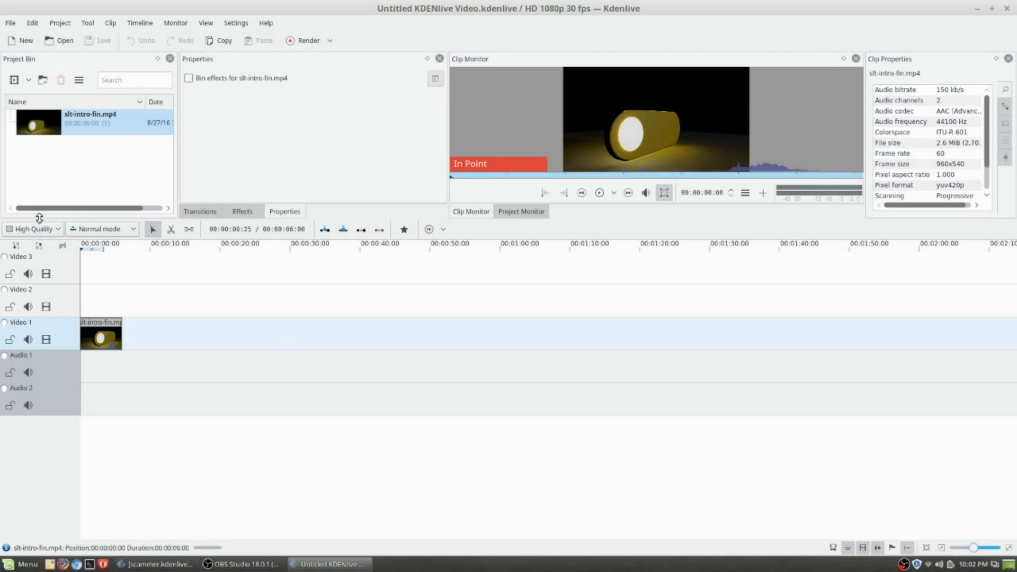
Import one.mp4 from the Desktop folder into the project bin and place it on the Video 2 track at about 9 seconds.
drag(41, 218, 66, 351)
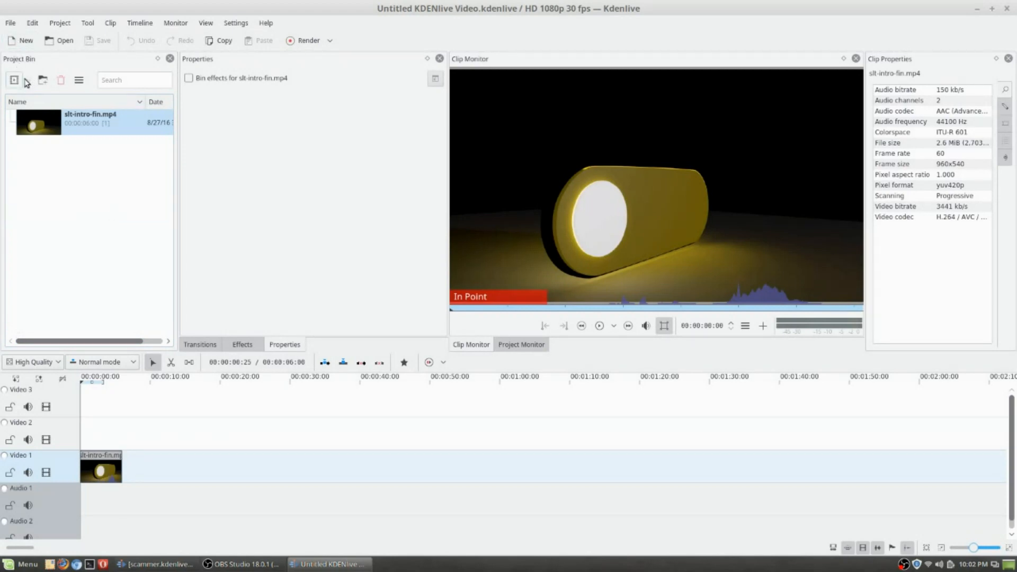
click(116, 24)
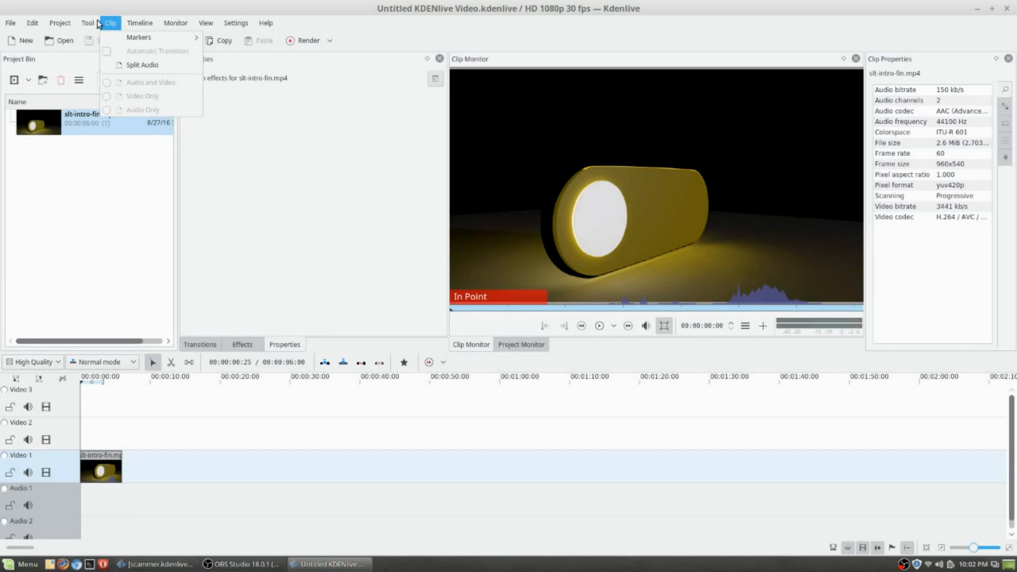
mouse_move(58, 27)
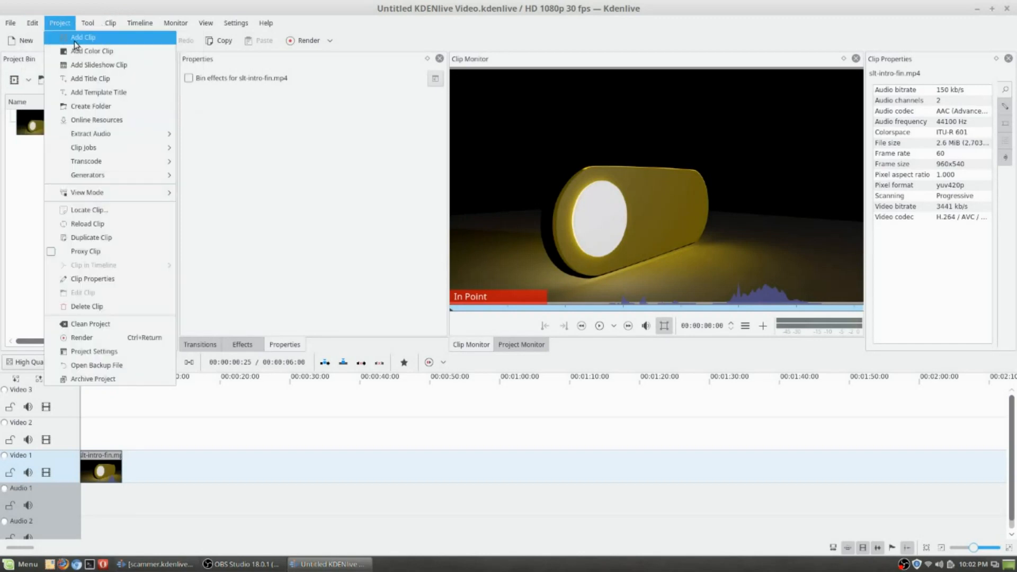
click(25, 82)
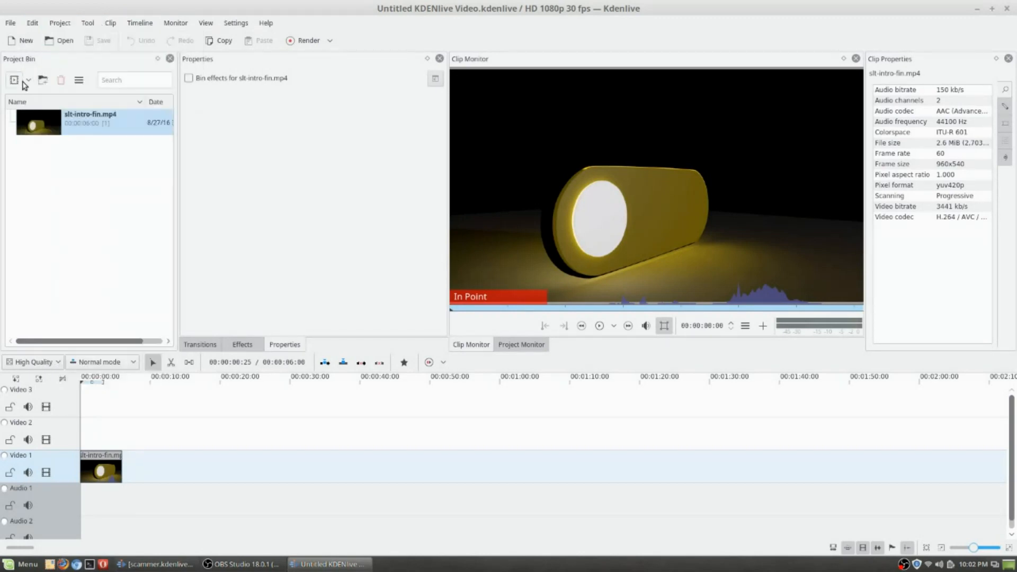
click(24, 83)
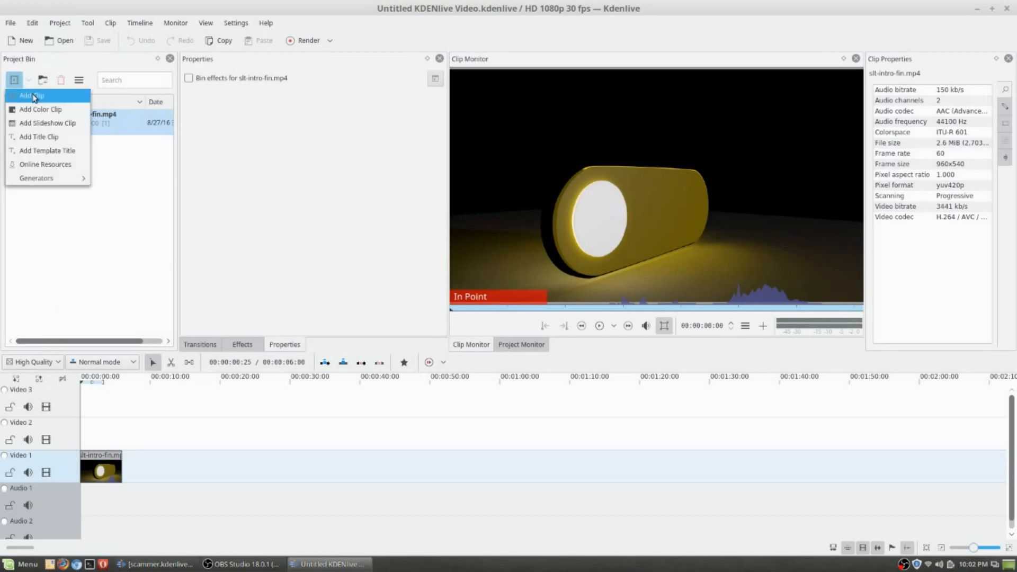
click(35, 95)
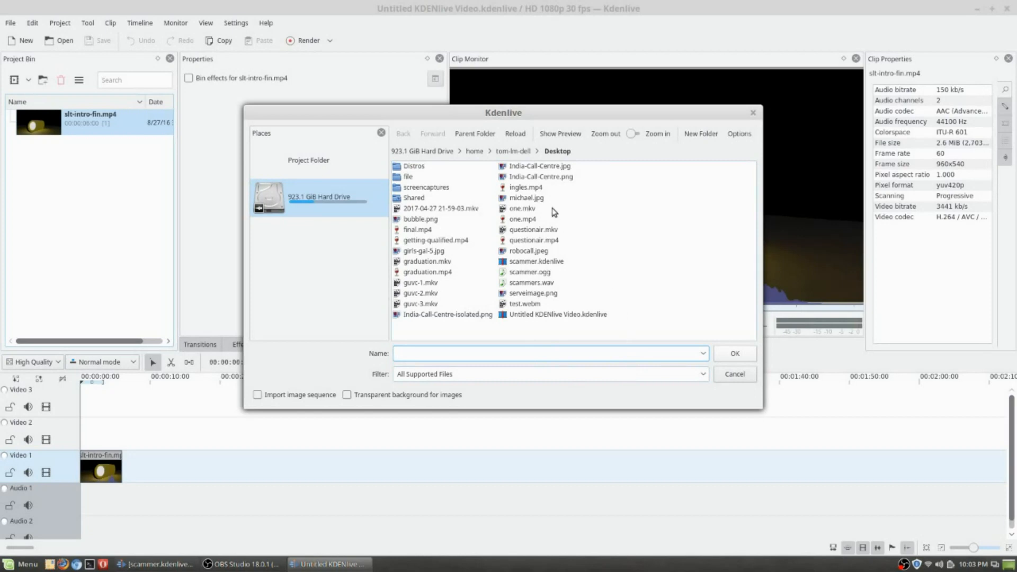
click(526, 221)
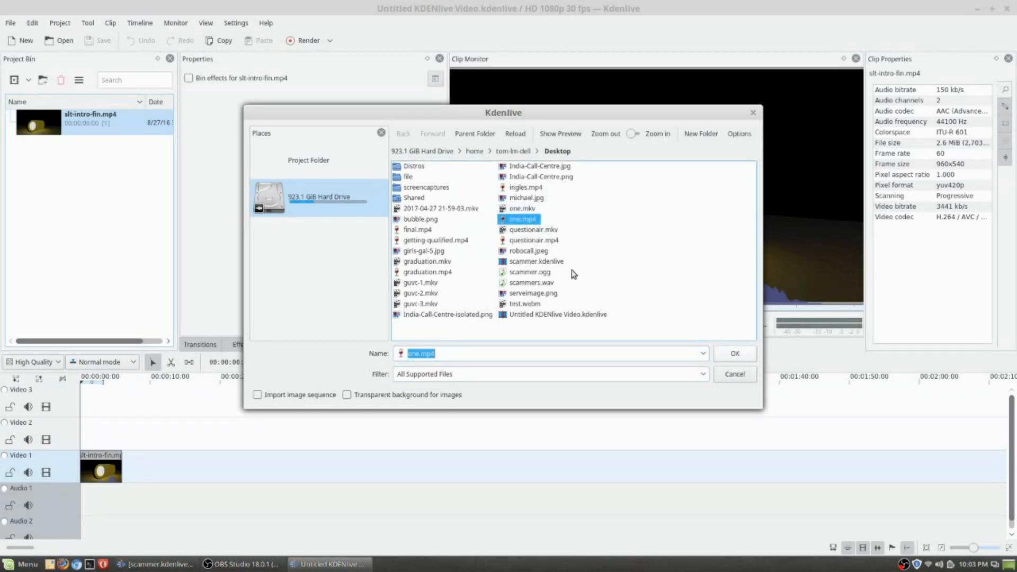
click(736, 356)
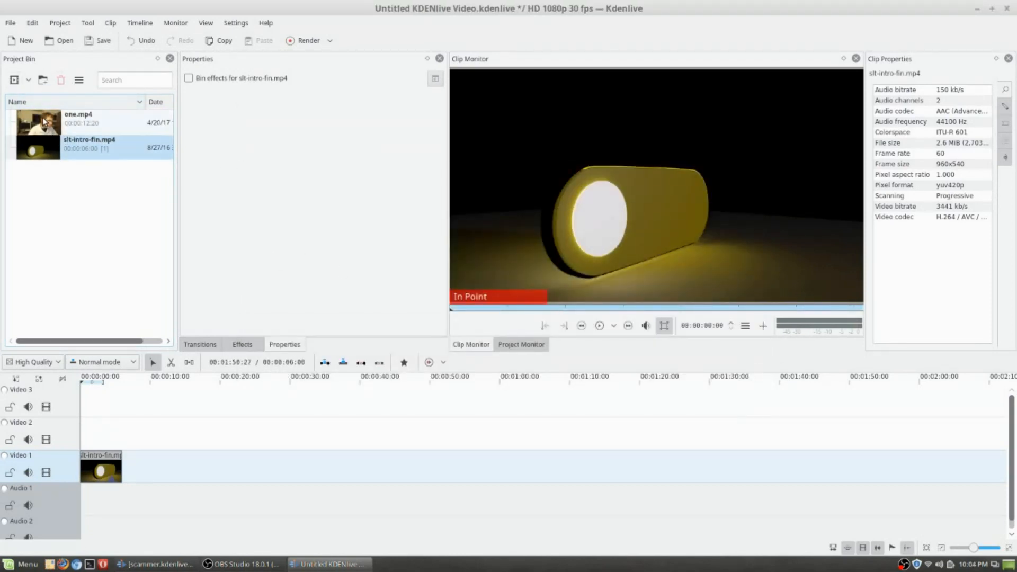
drag(46, 125, 142, 426)
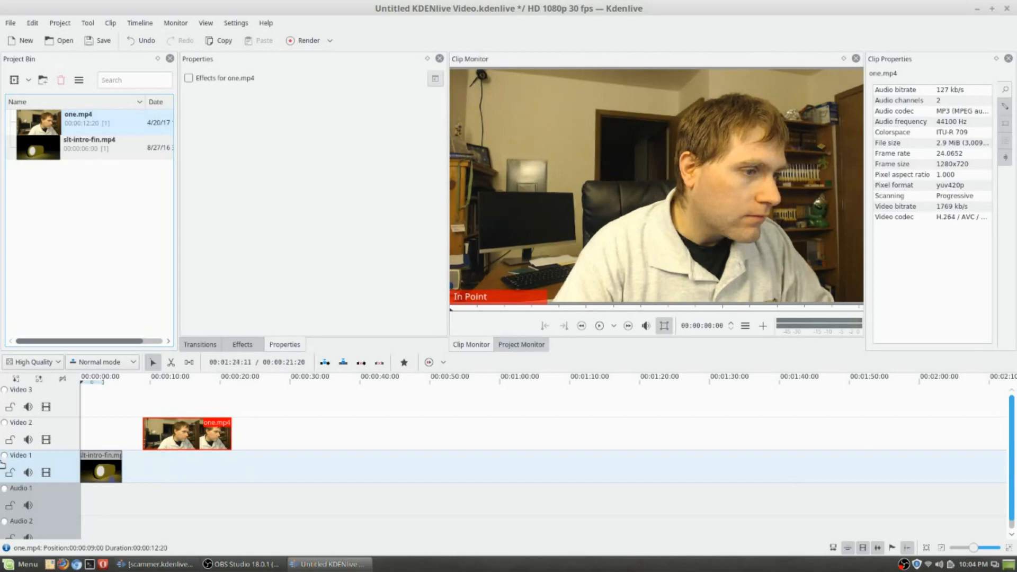
Delete the Audio 2 track and enlarge the Project Monitor area in height and width.
scroll(48, 510, down, 1)
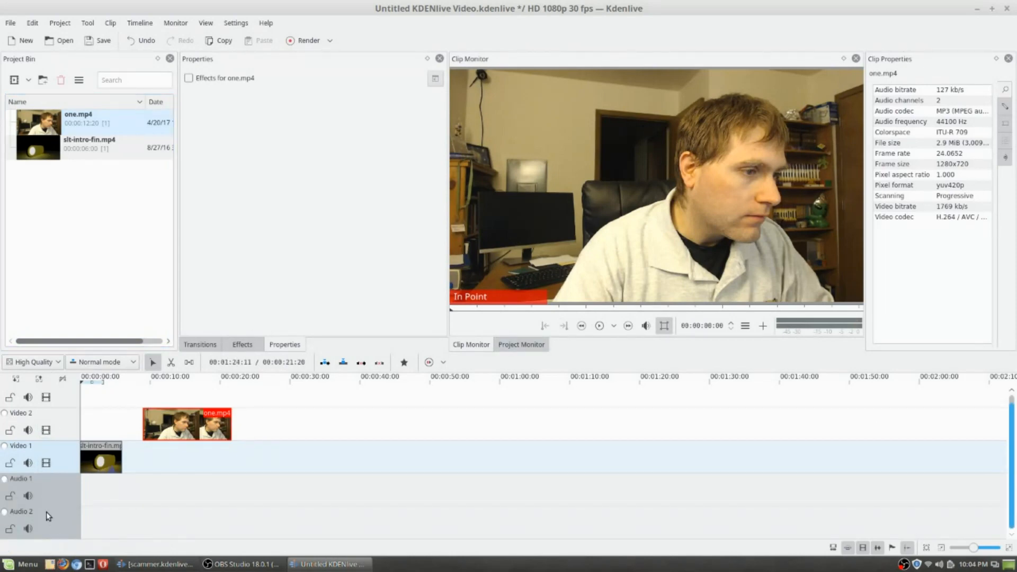
right_click(61, 526)
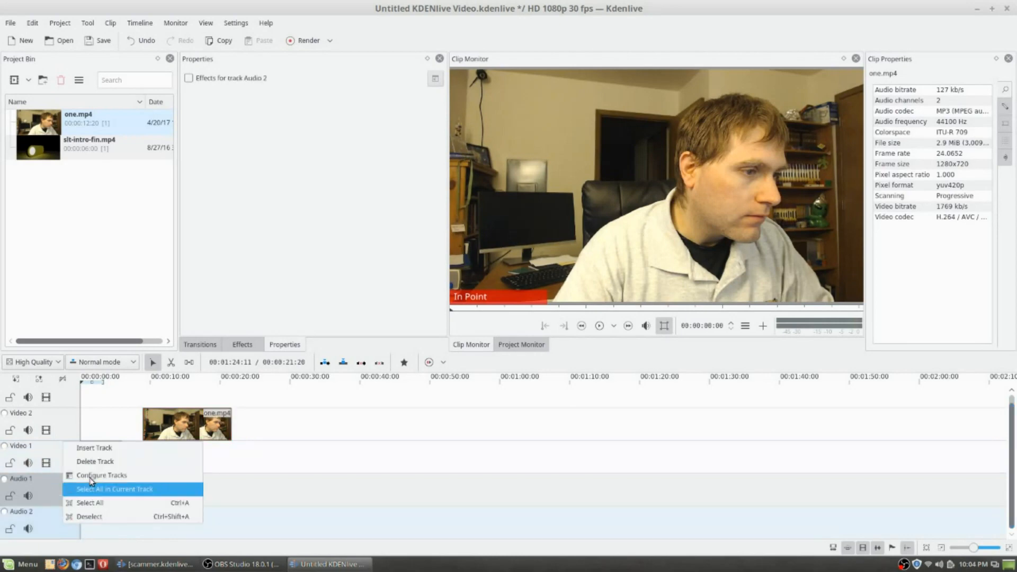
click(104, 464)
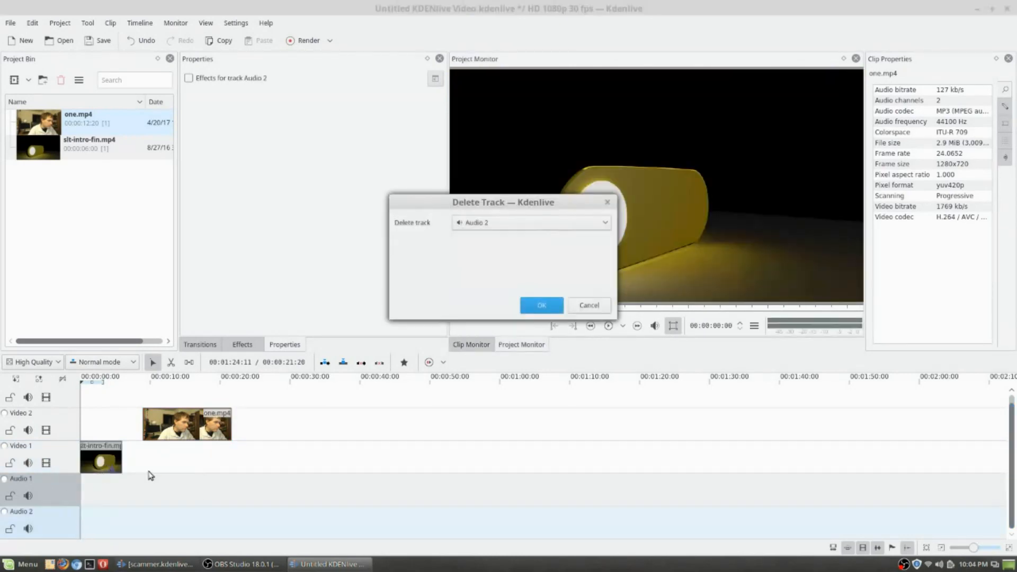
click(538, 302)
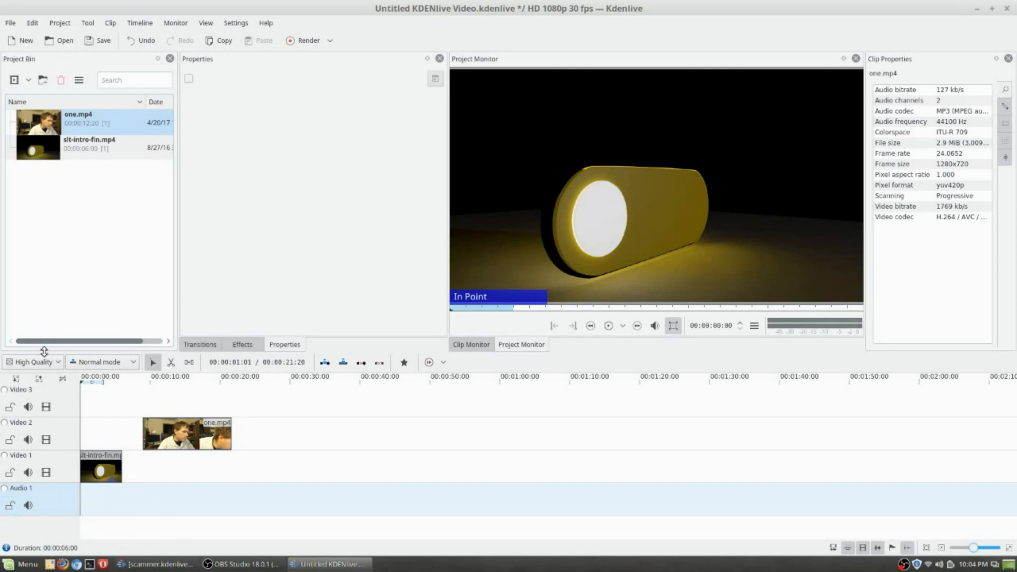
drag(45, 357, 45, 386)
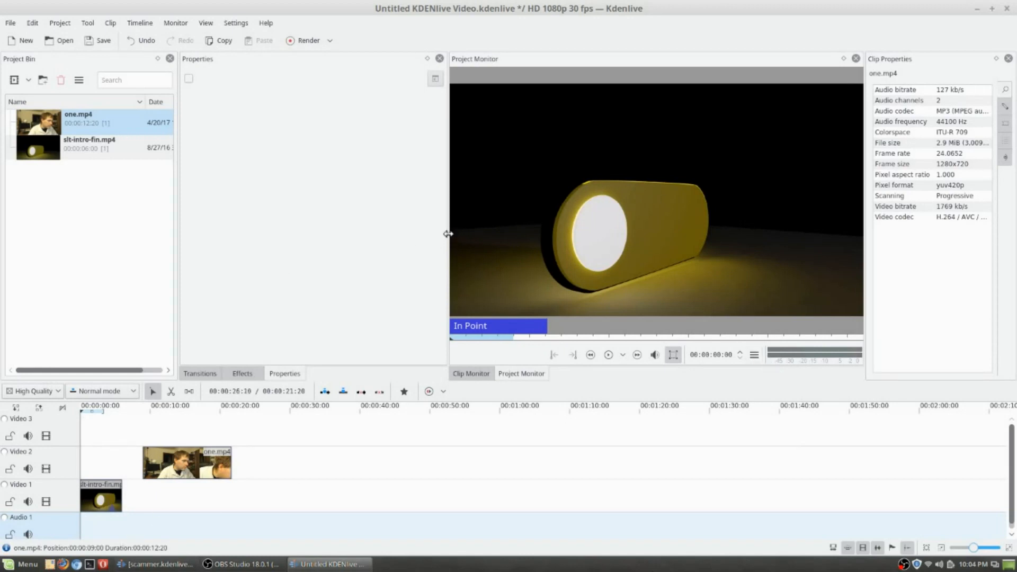
drag(447, 234, 383, 227)
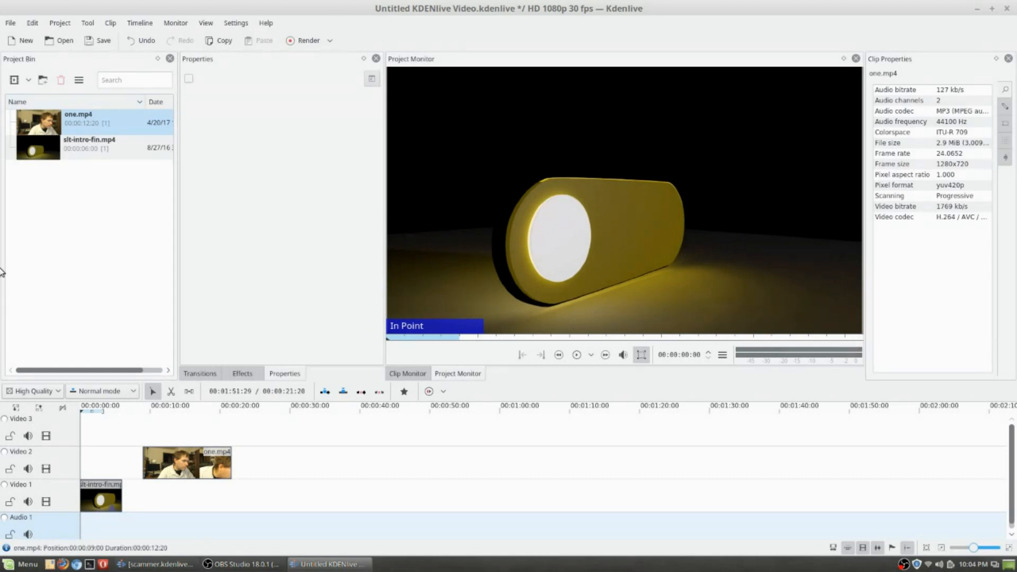
Insert a video track named Video 4 above Video 3 and delete it again.
right_click(66, 431)
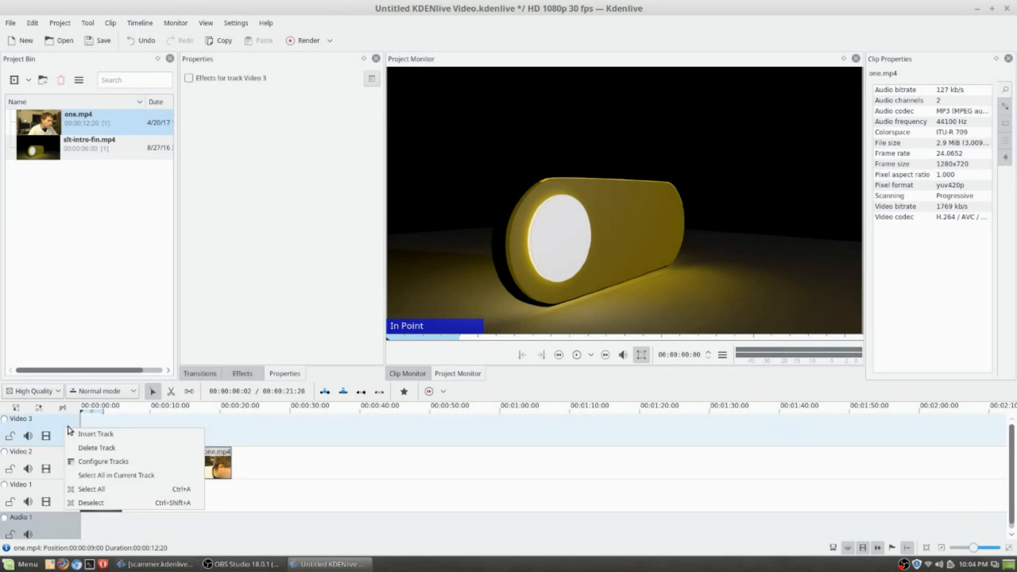
click(87, 433)
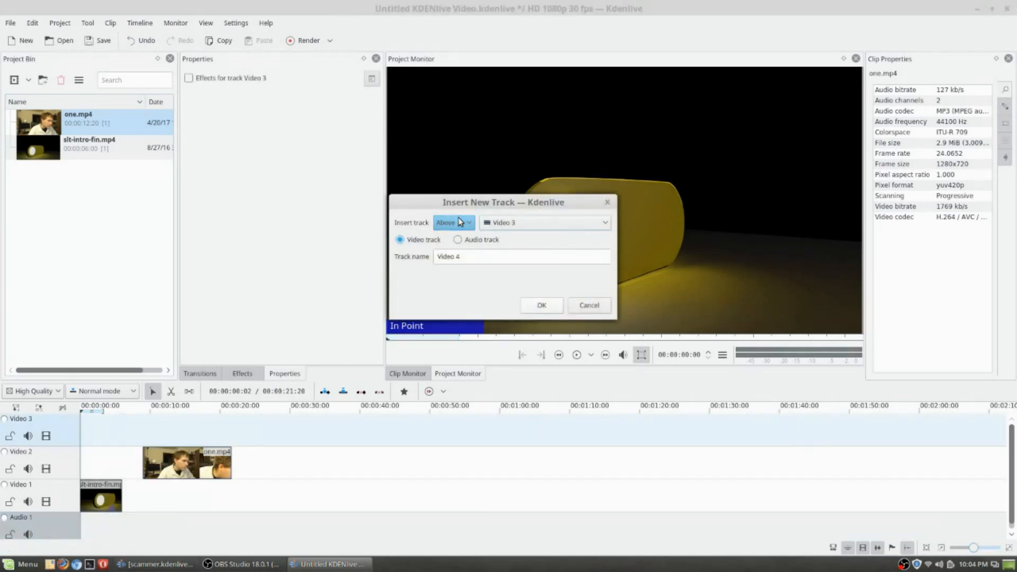
click(554, 308)
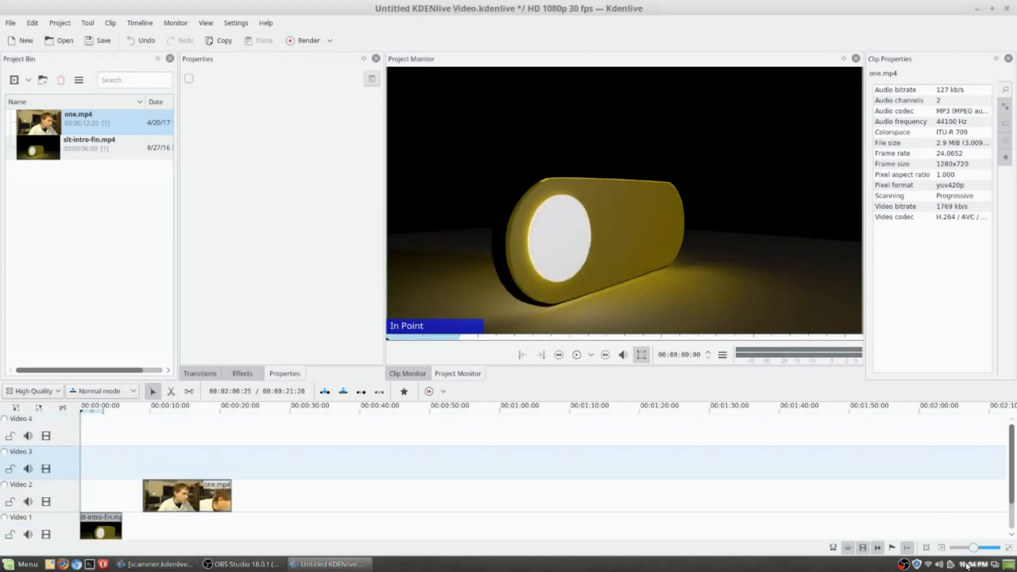
right_click(74, 431)
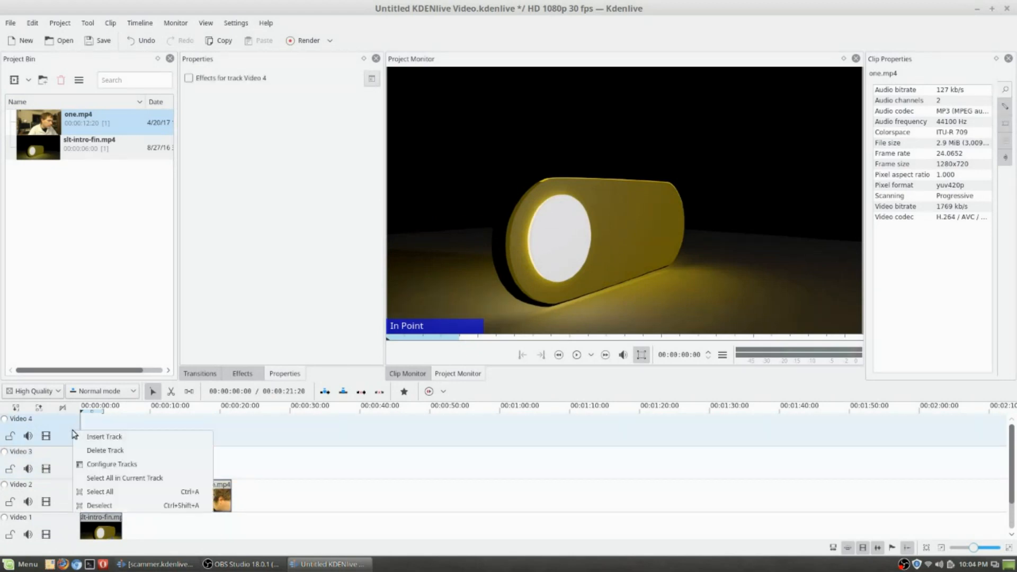
click(122, 450)
click(536, 300)
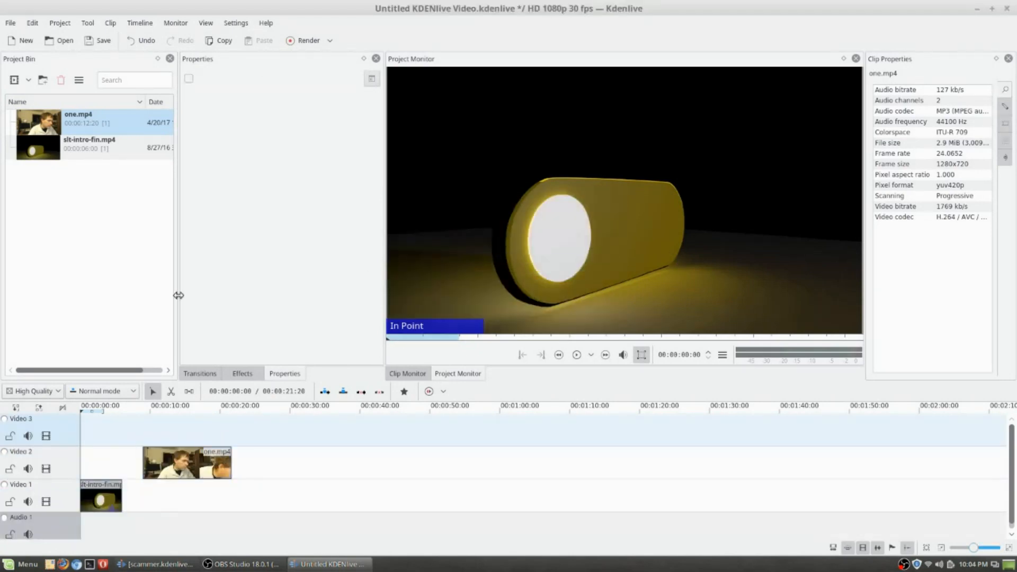
Reposition one.mp4 on the Video 2 track to start at about 00:00:09:10 and return the playhead to the timeline's start.
mouse_move(197, 460)
mouse_down()
mouse_move(263, 462)
mouse_move(157, 462)
mouse_move(214, 471)
mouse_up()
drag(83, 427, 113, 435)
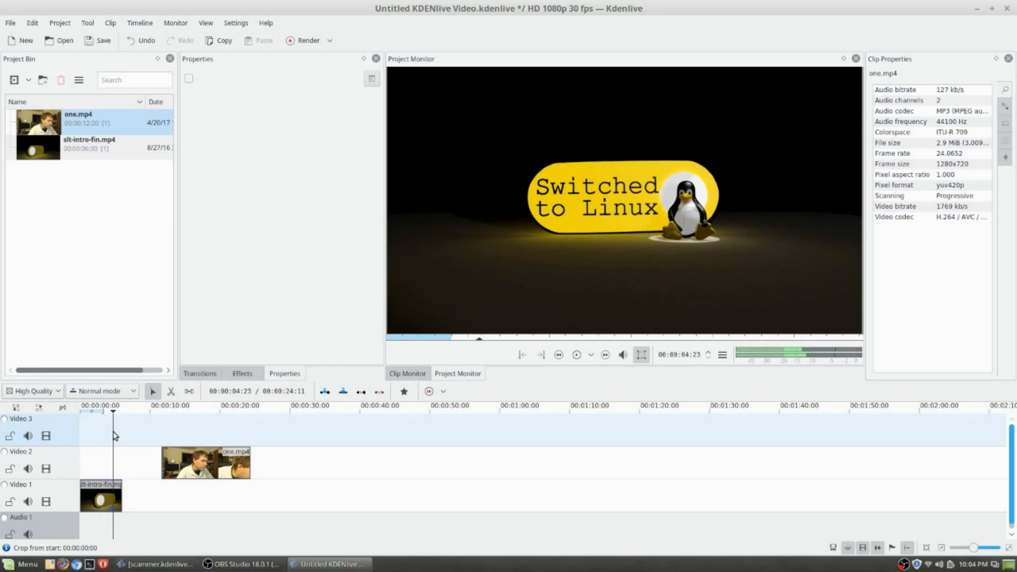
drag(197, 469, 149, 470)
key(ctrl+z)
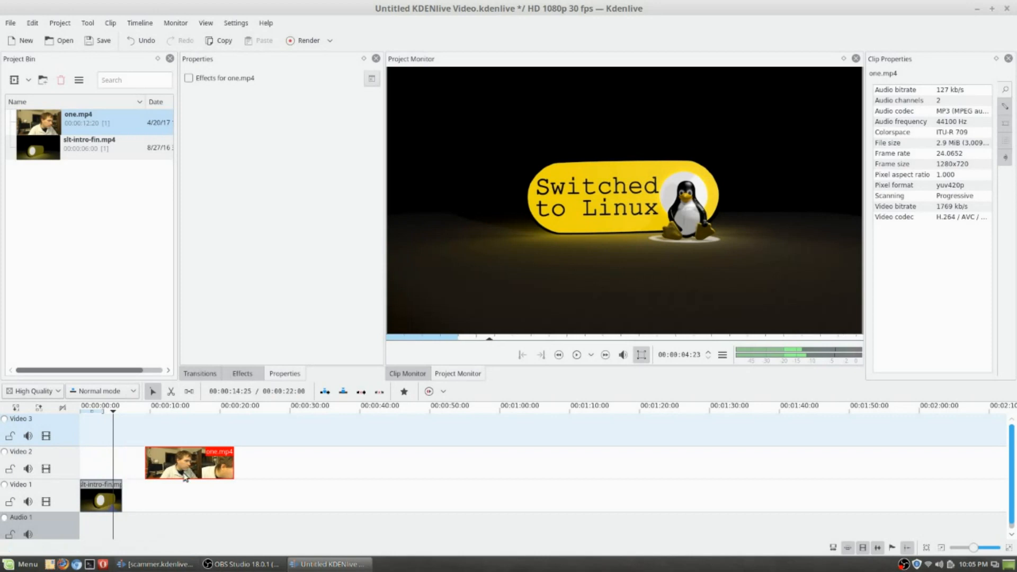
key(Home)
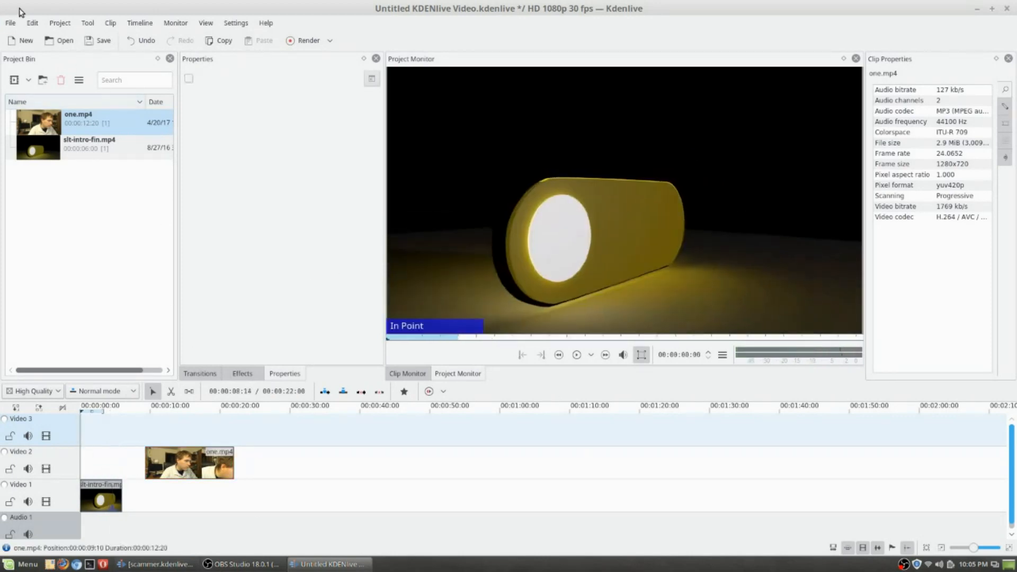
Import title.png from the STL Video folder in Documents into the project bin.
click(61, 23)
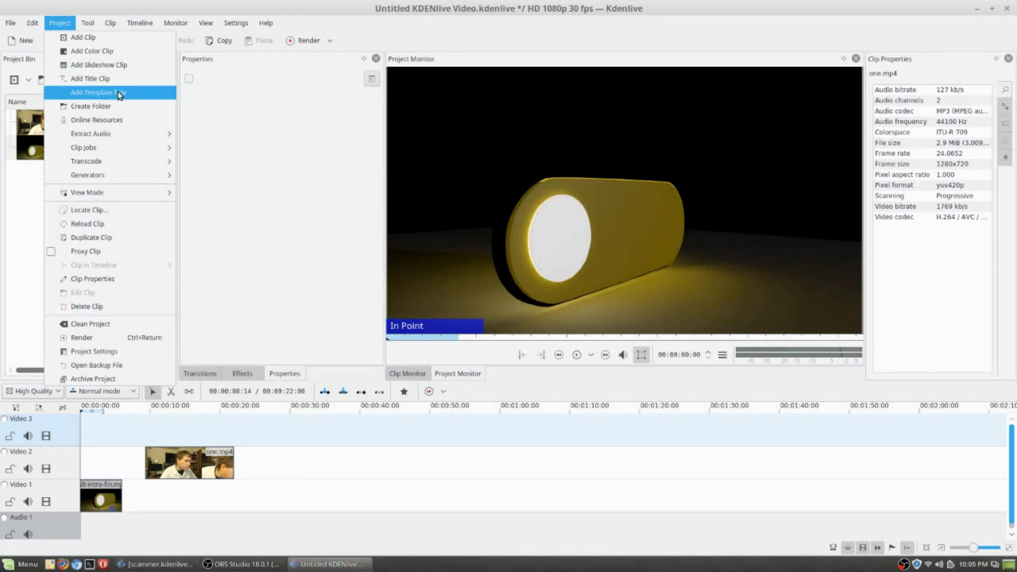
click(115, 40)
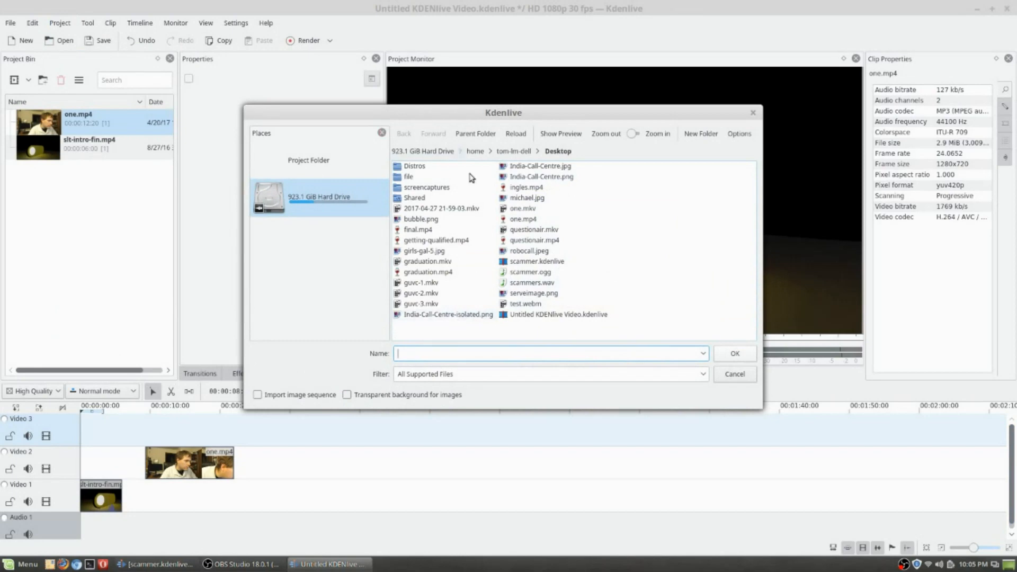
click(505, 152)
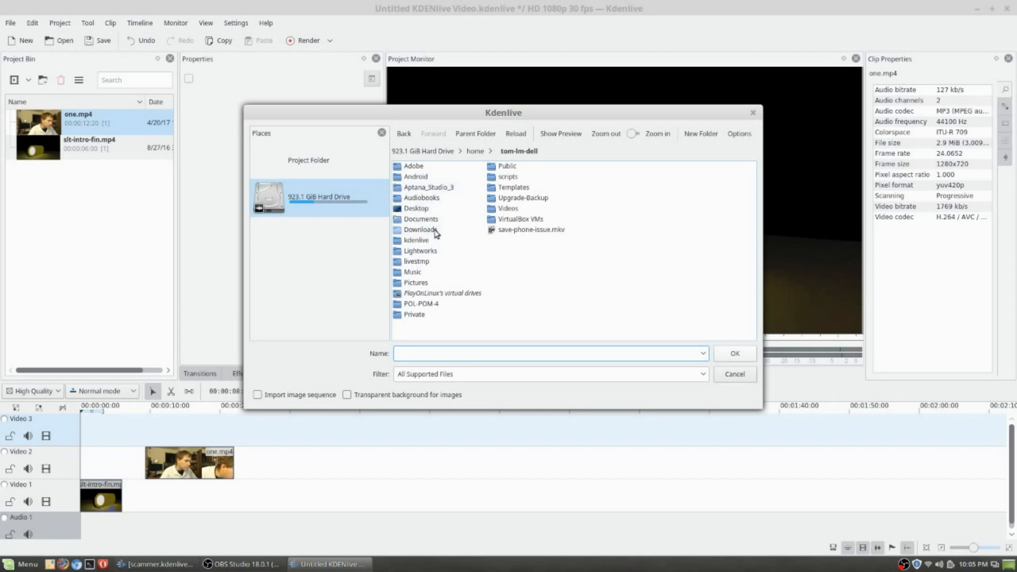
click(432, 209)
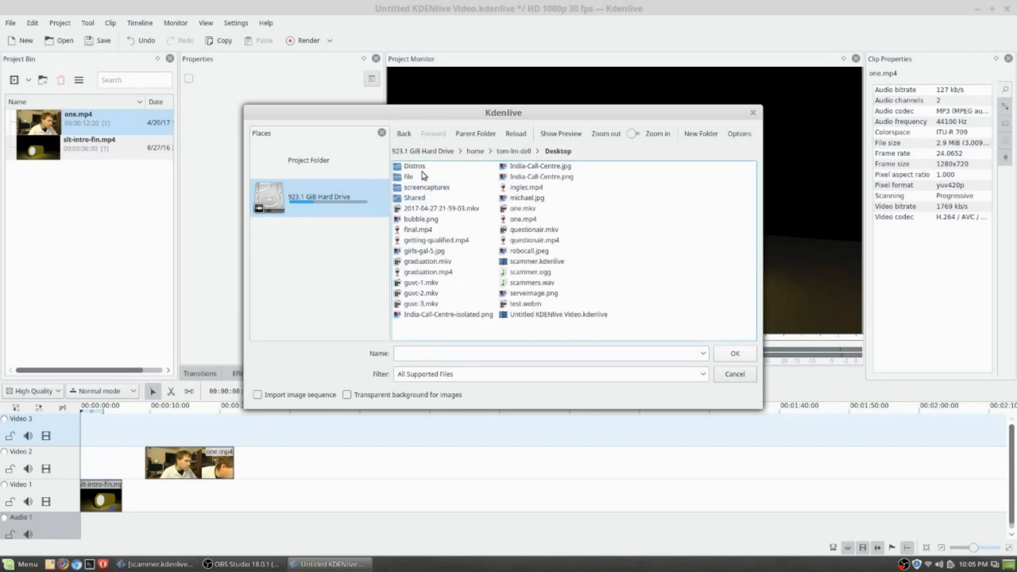
click(504, 152)
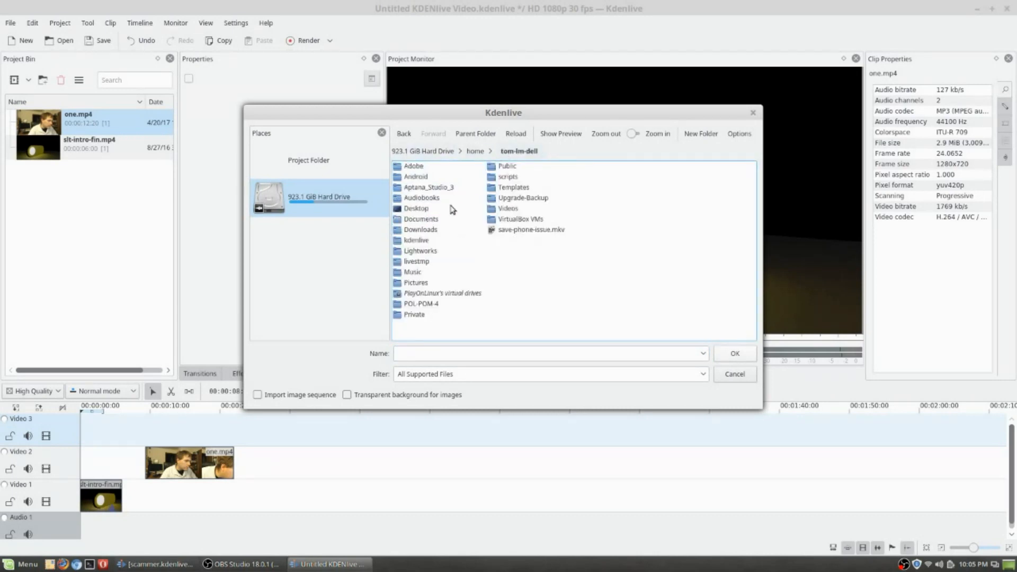
click(420, 219)
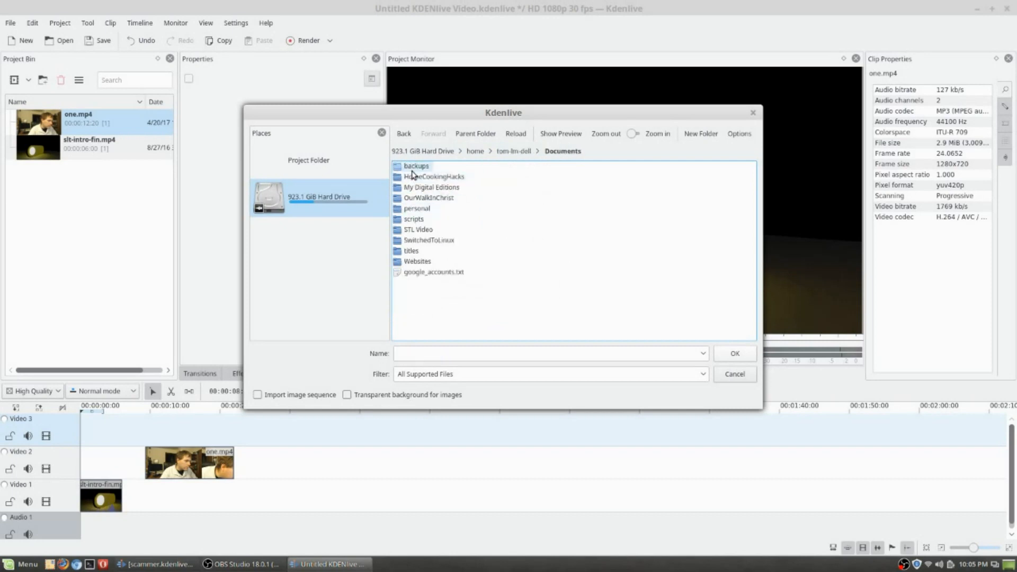
click(418, 229)
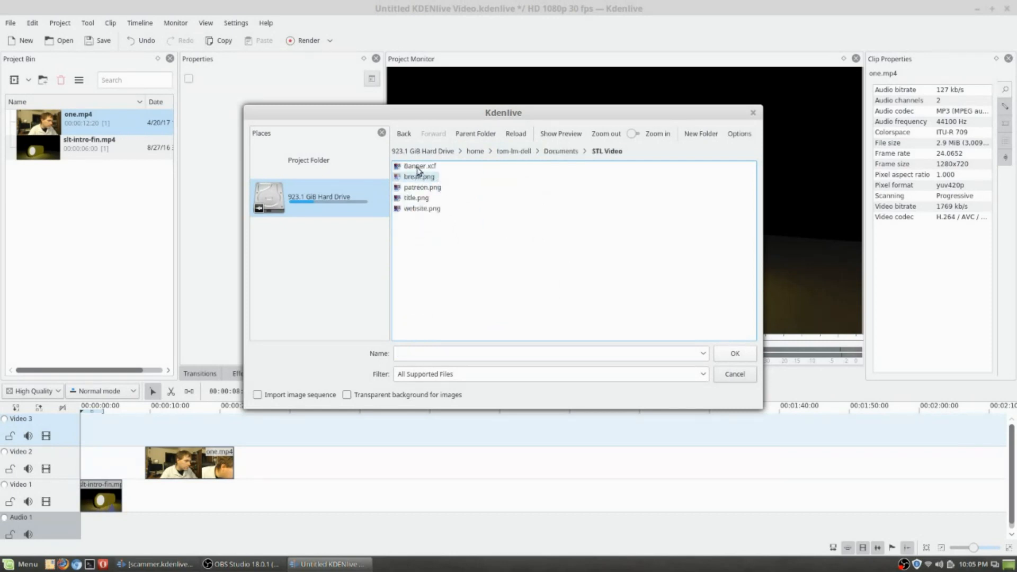
click(412, 200)
double_click(412, 200)
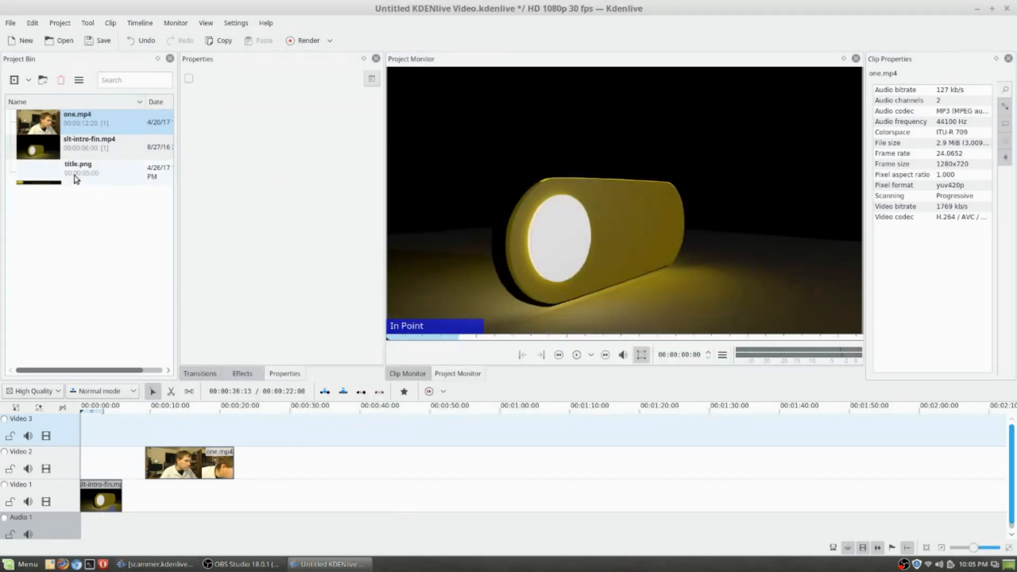
Place title.png on the Video 3 track above one.mp4 at 00:00:12:21 and extend its duration to 00:00:05:25.
drag(42, 175, 210, 424)
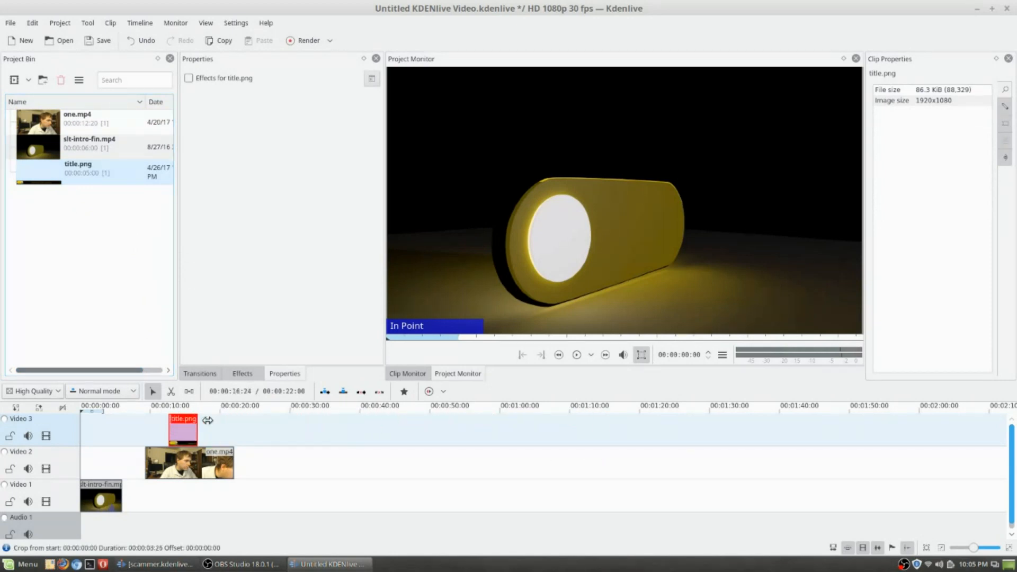
click(236, 464)
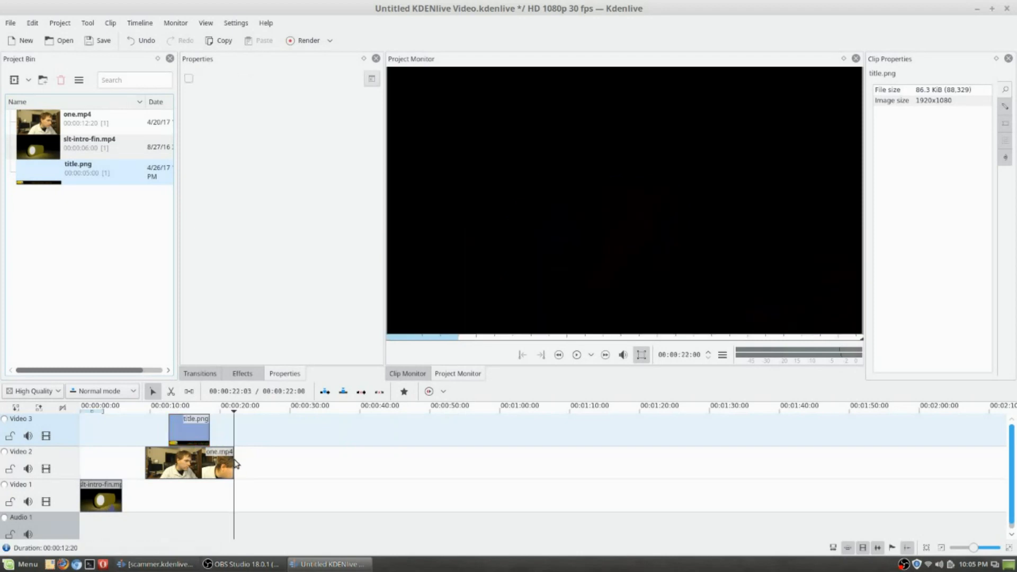
mouse_move(232, 460)
mouse_down()
mouse_move(270, 463)
mouse_move(164, 460)
mouse_move(244, 465)
mouse_up()
click(192, 435)
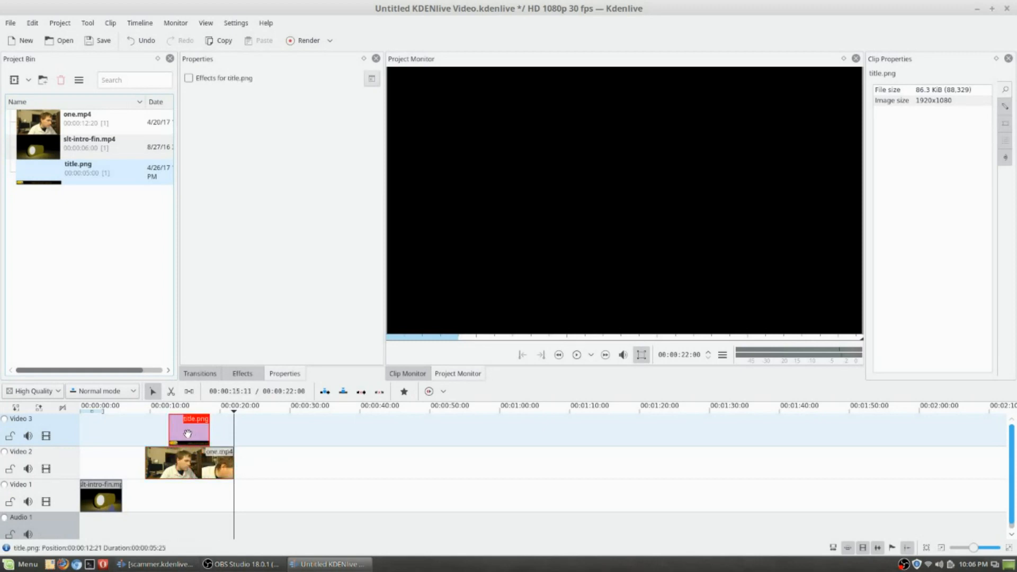
Move title.png on Video 3 to start at about 00:00:04:29 and delete it from the timeline.
drag(188, 434, 133, 433)
right_click(143, 428)
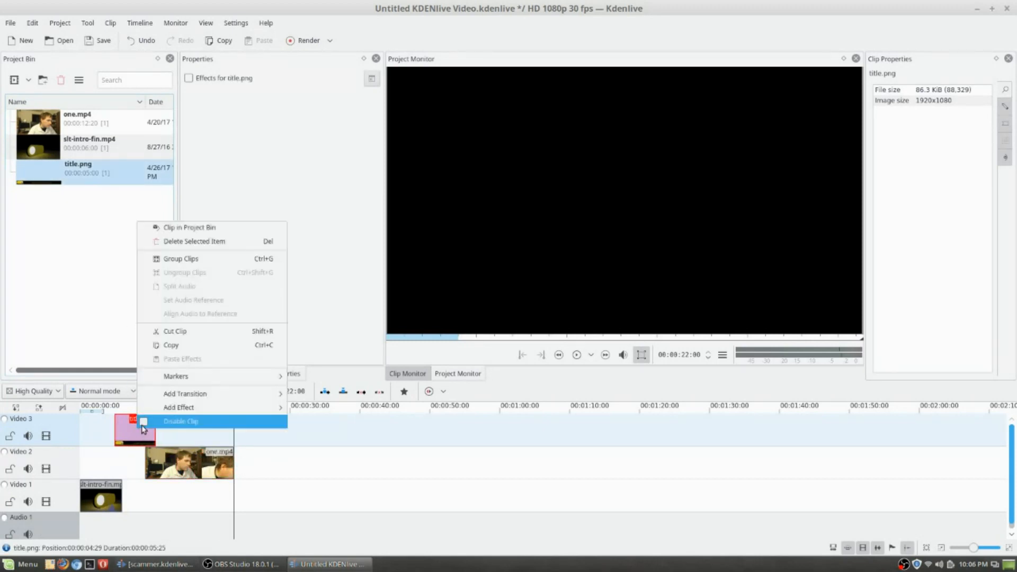
click(193, 241)
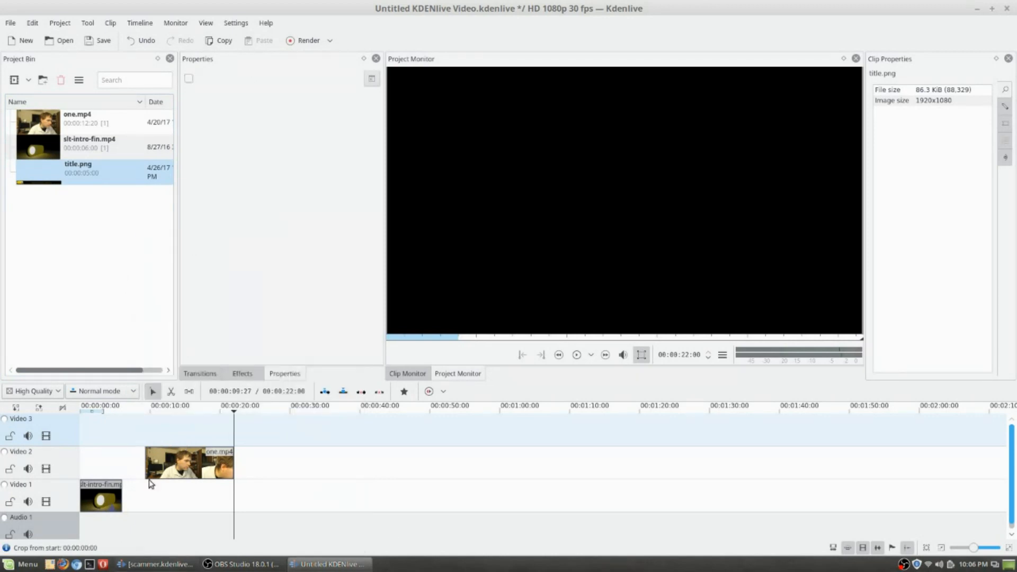
Move one.mp4 on the Video 2 track to start at 00:00:03:10 so it overlaps the end of the intro clip.
drag(206, 466, 176, 471)
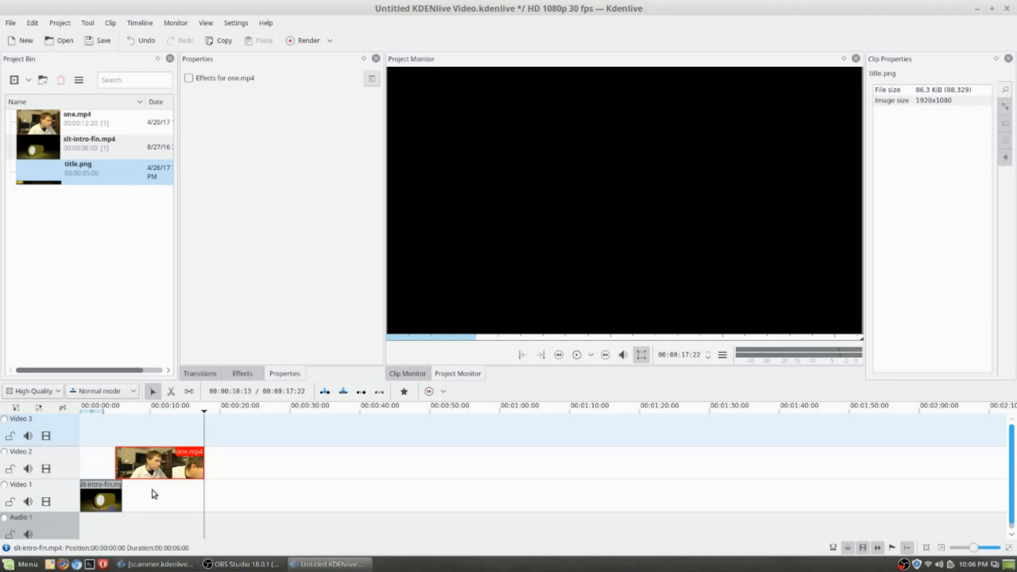
drag(165, 469, 152, 469)
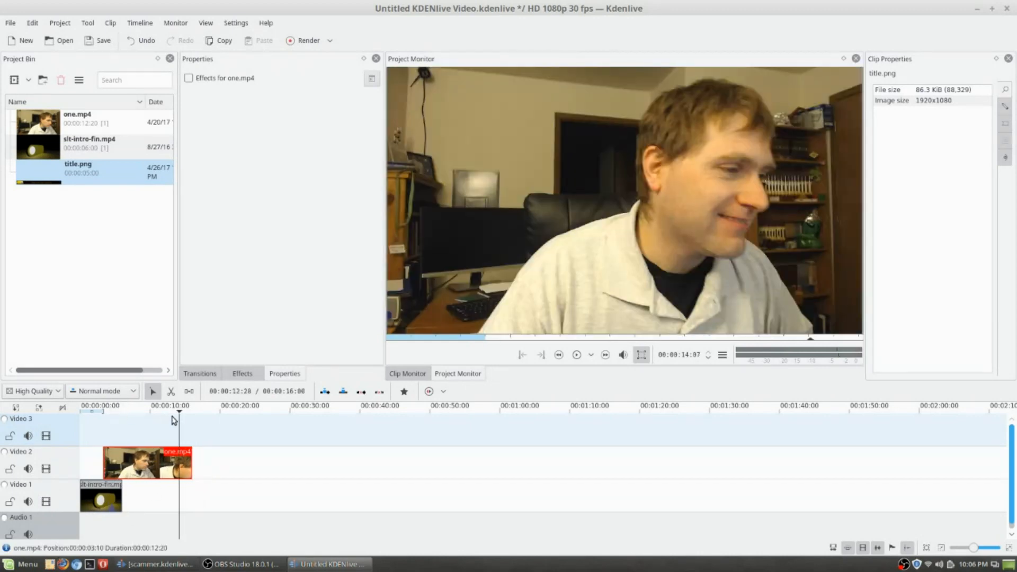
Return the playhead to the timeline's start and play the project through the overlap of the intro and one.mp4.
click(181, 421)
key(Home)
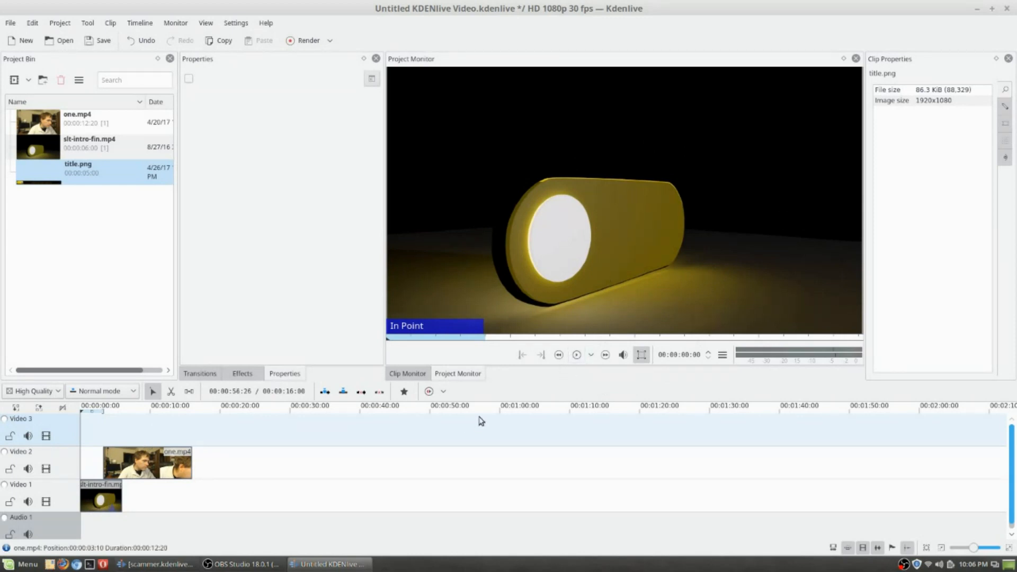
click(577, 355)
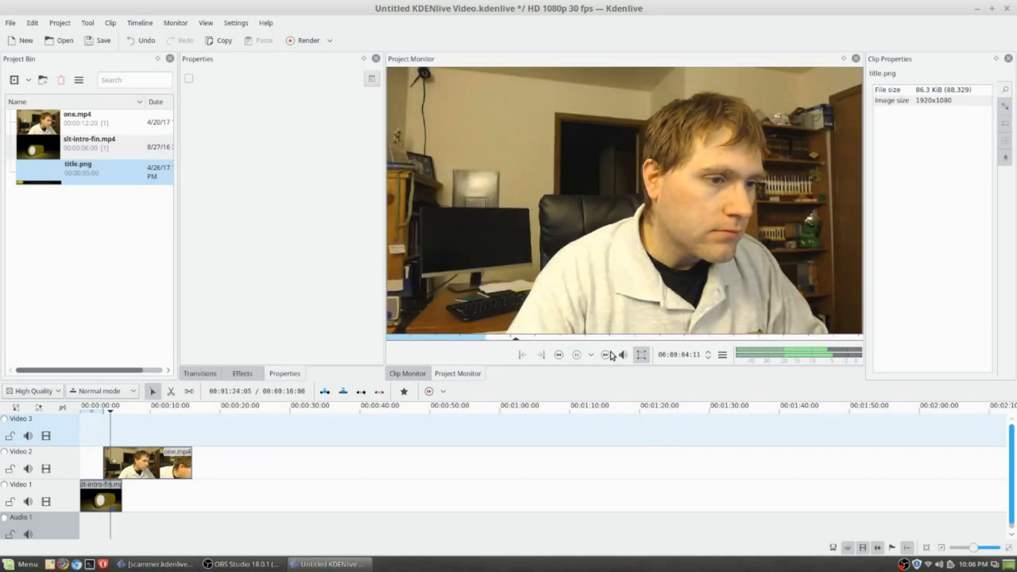
click(576, 355)
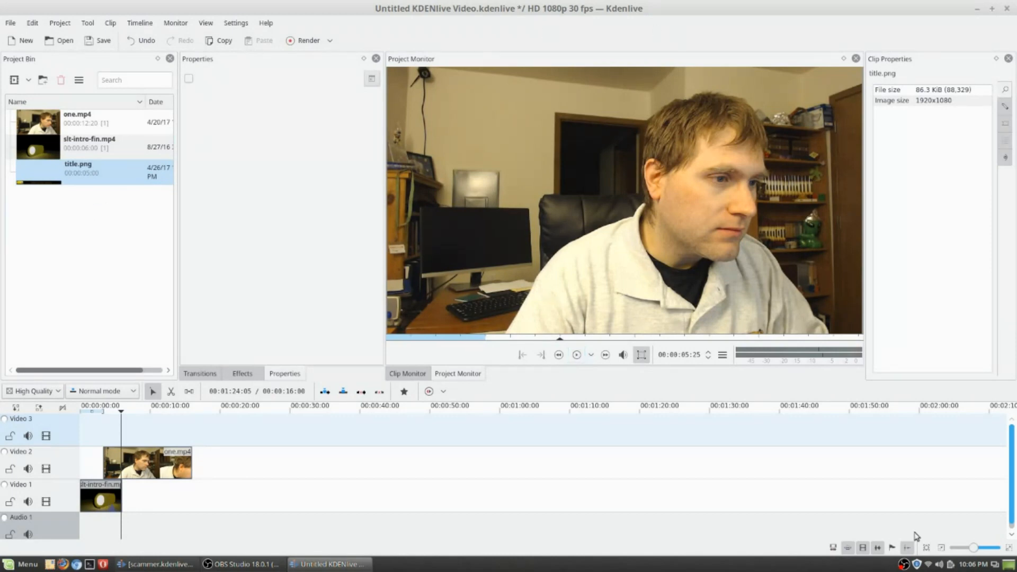
Add a transition where one.mp4 on Video 2 overlaps the end of slt-intro-fin.mp4 on Video 1.
key(alt+Tab)
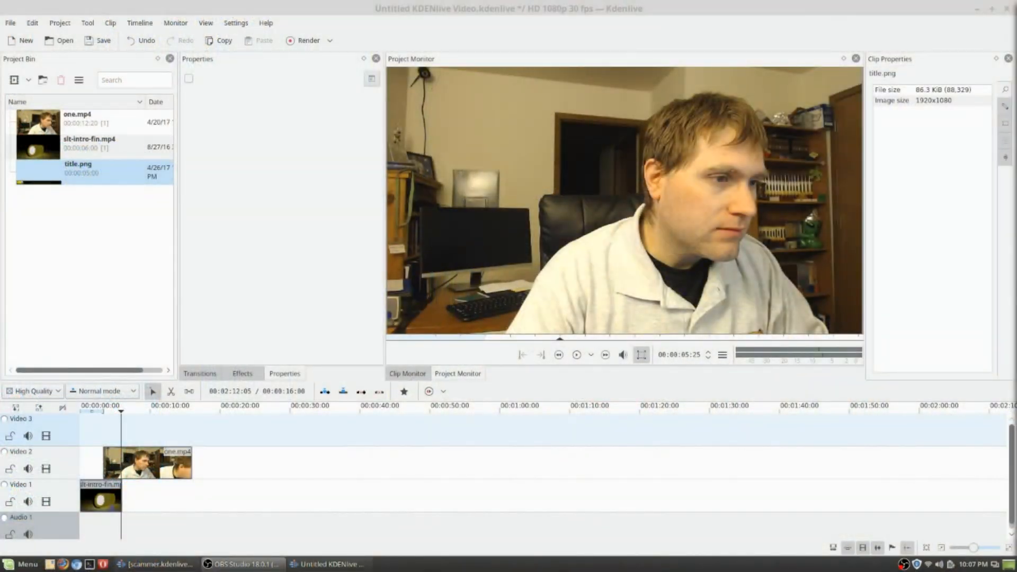
click(104, 480)
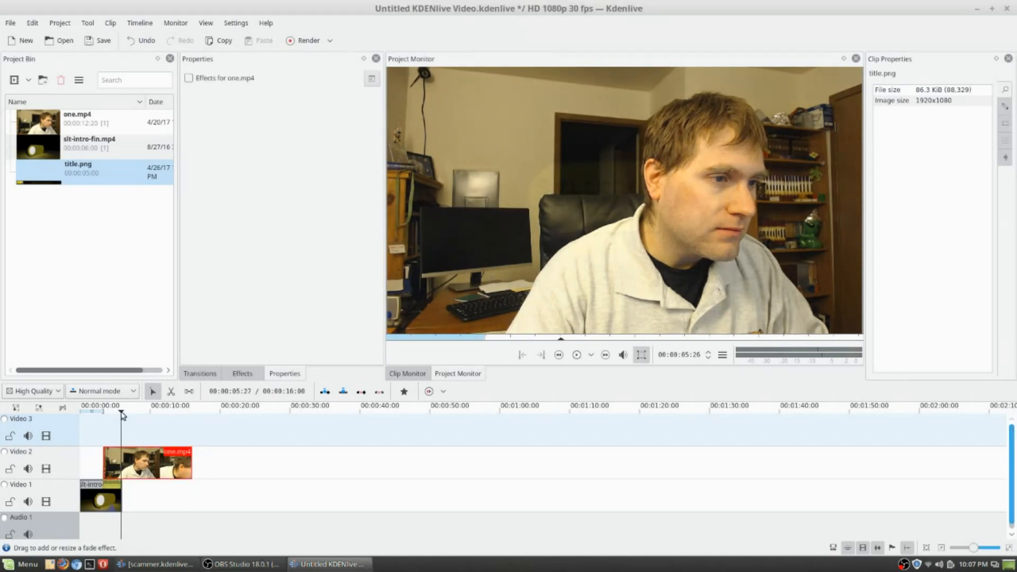
Play the timeline from the start to check the transition from the intro into one.mp4.
drag(122, 416, 58, 418)
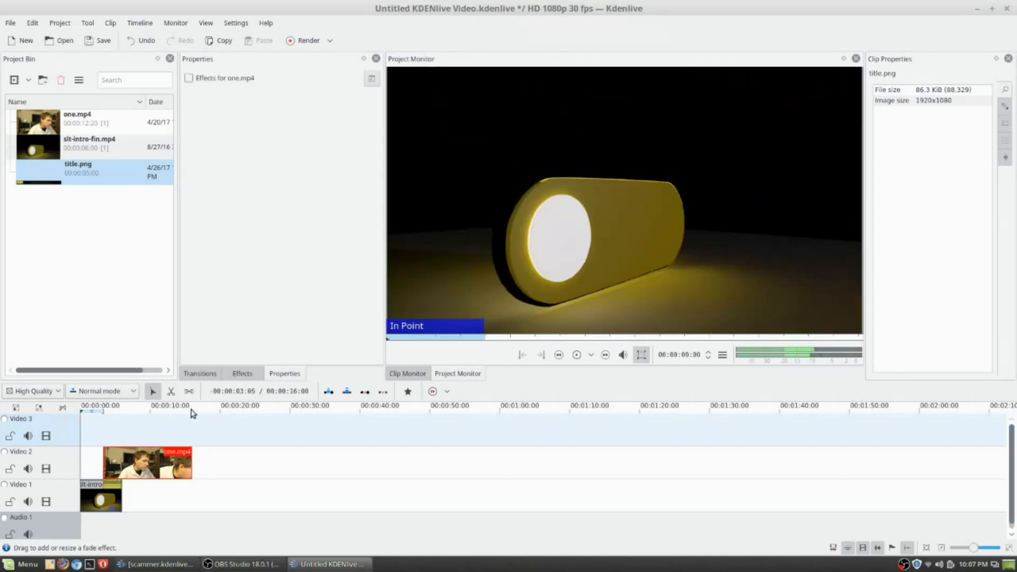
click(576, 356)
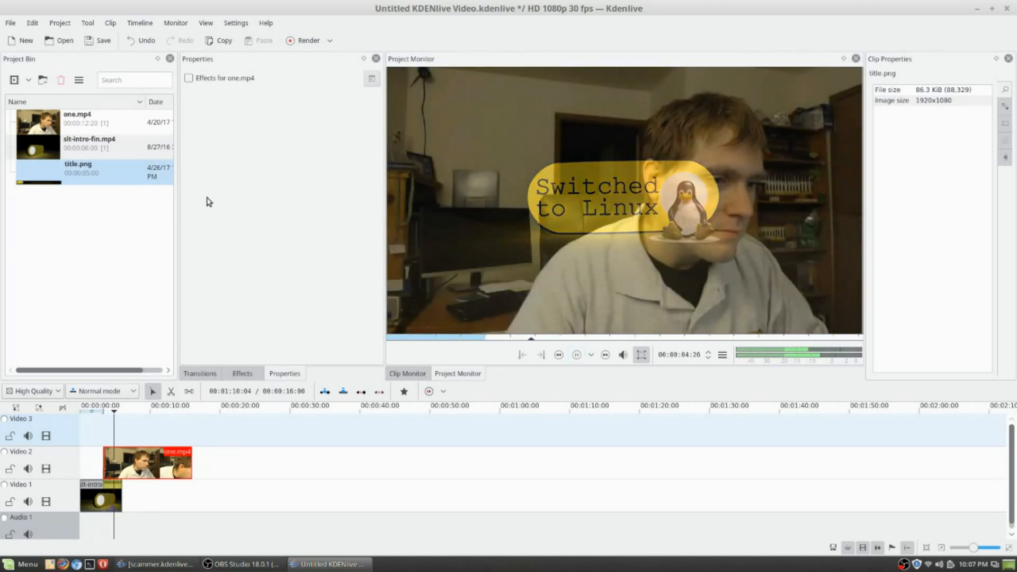
click(576, 355)
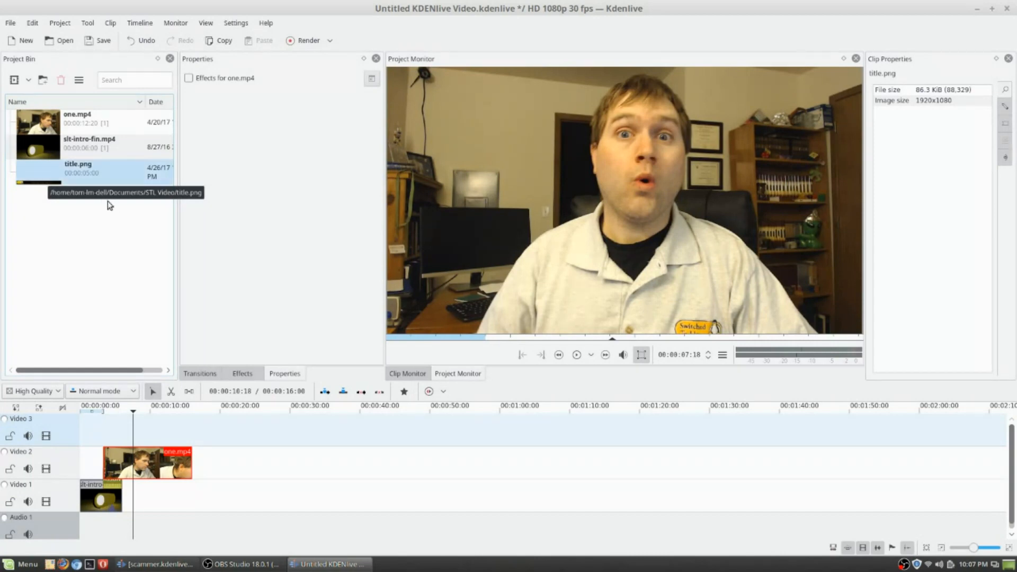
Preview title.png from the project bin, and launch the GIMP Image Editor.
click(40, 180)
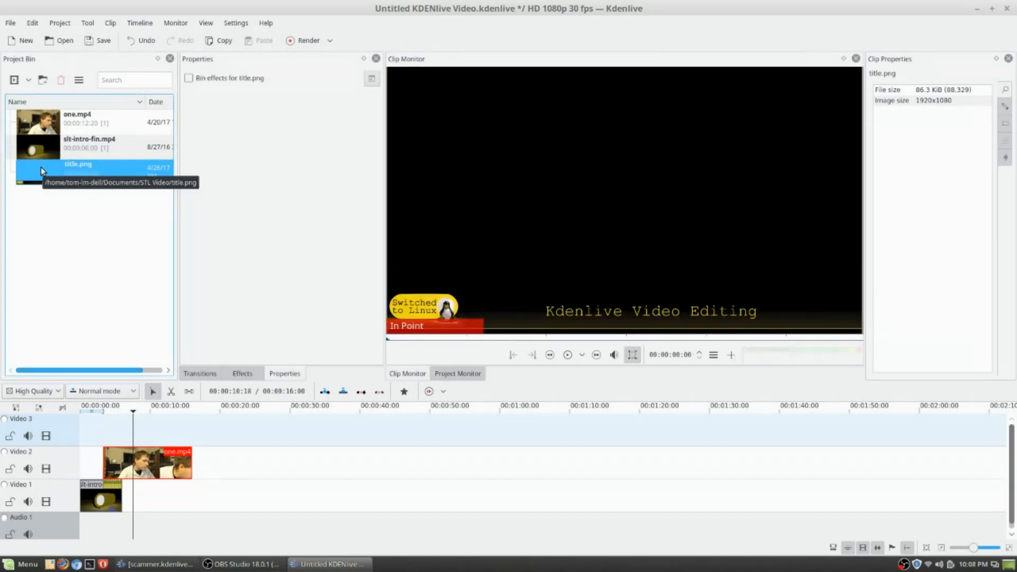
click(21, 564)
mouse_move(98, 405)
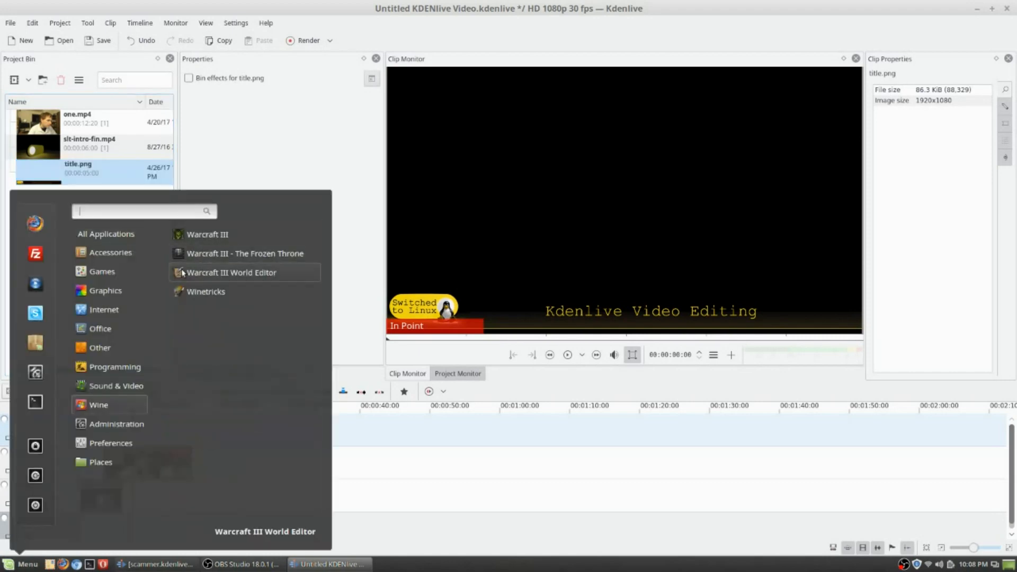
mouse_move(120, 306)
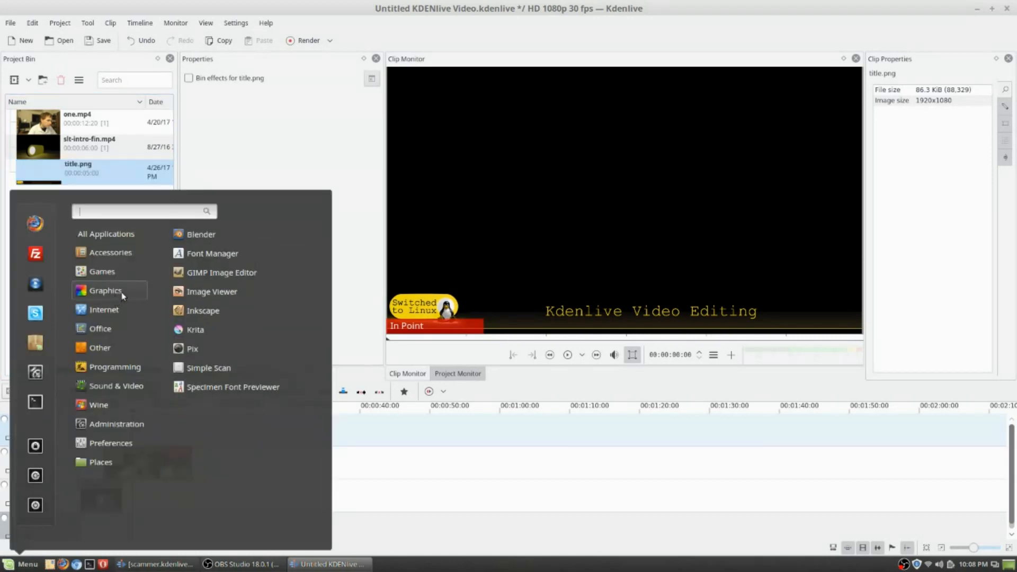
click(203, 275)
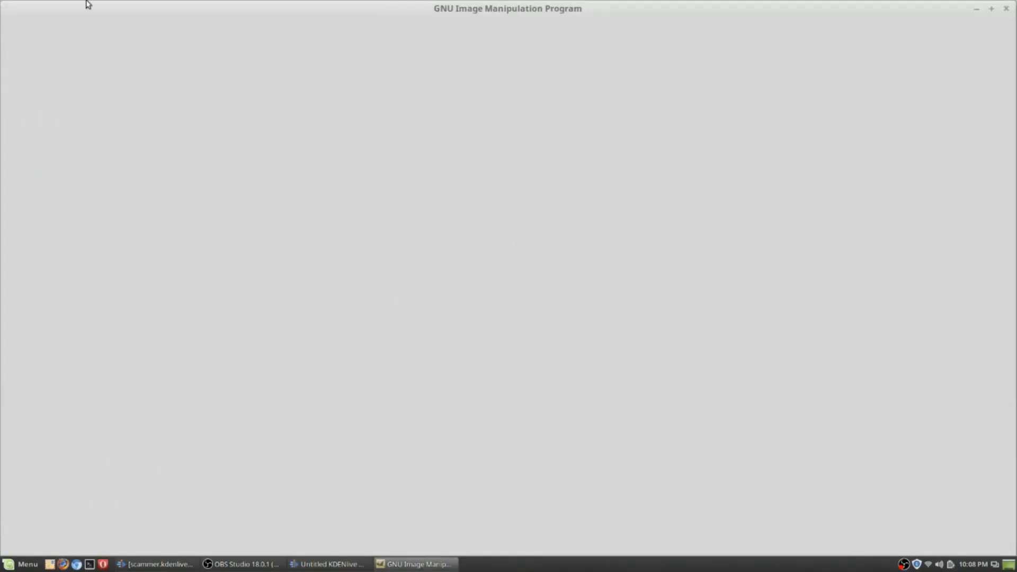
Open Banner.xcf from the STL Video folder in Documents.
click(10, 22)
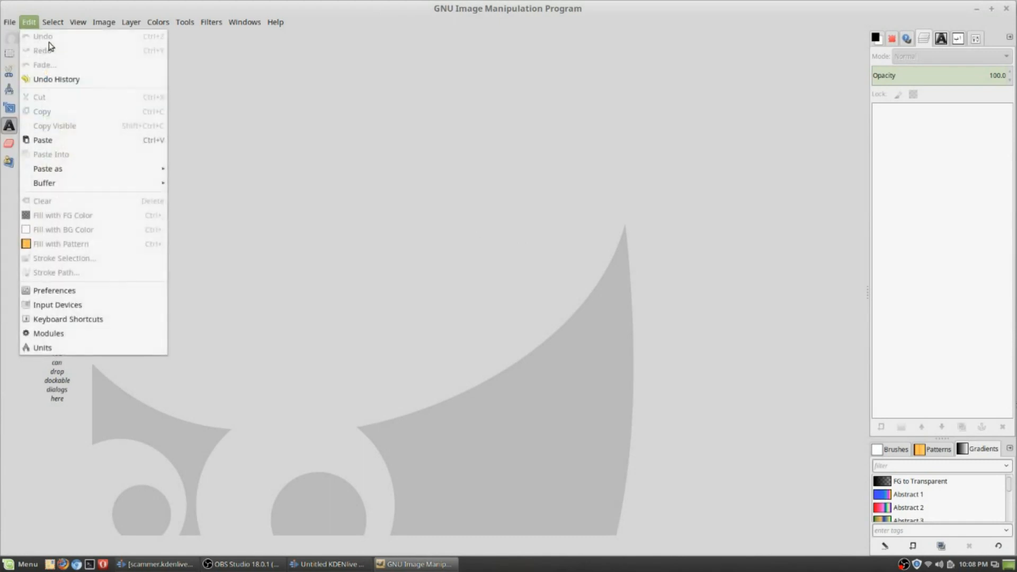
mouse_move(59, 111)
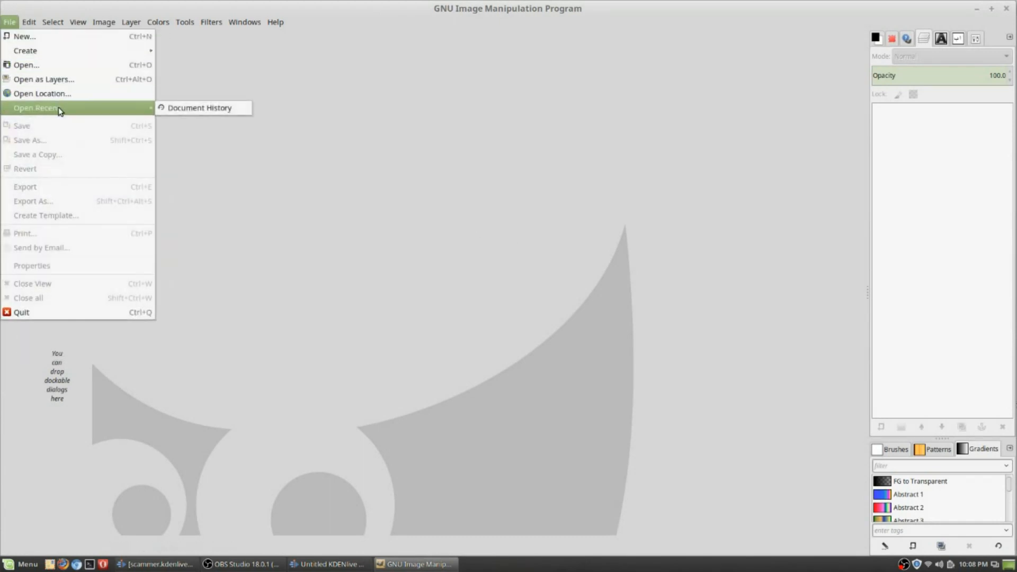
click(46, 67)
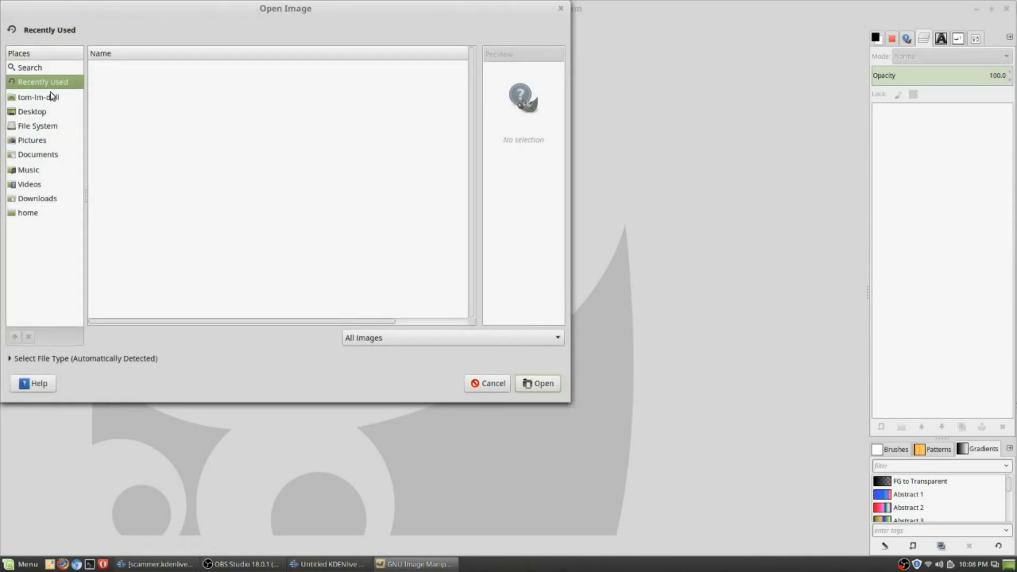
click(43, 111)
click(39, 128)
click(40, 154)
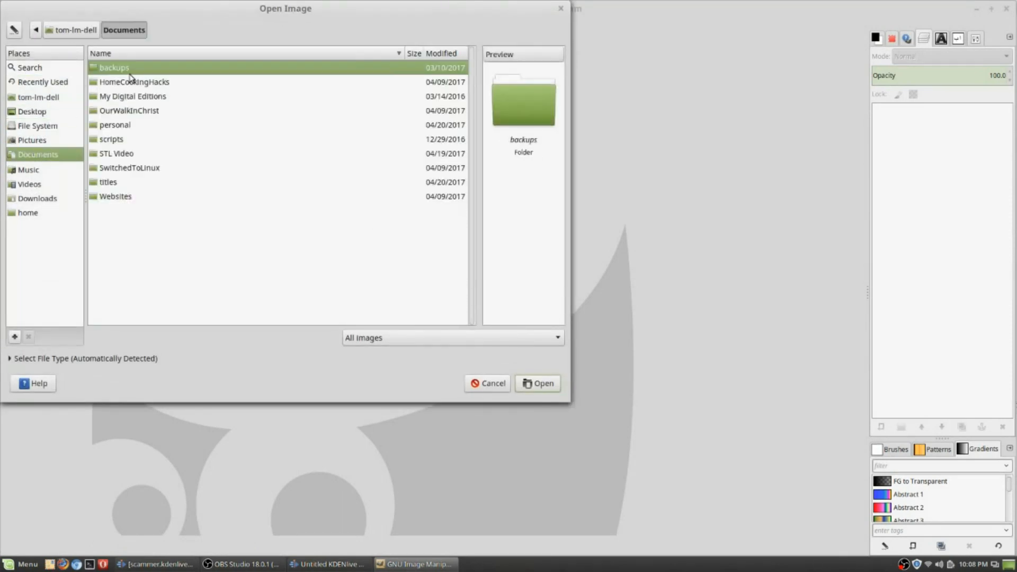
double_click(116, 153)
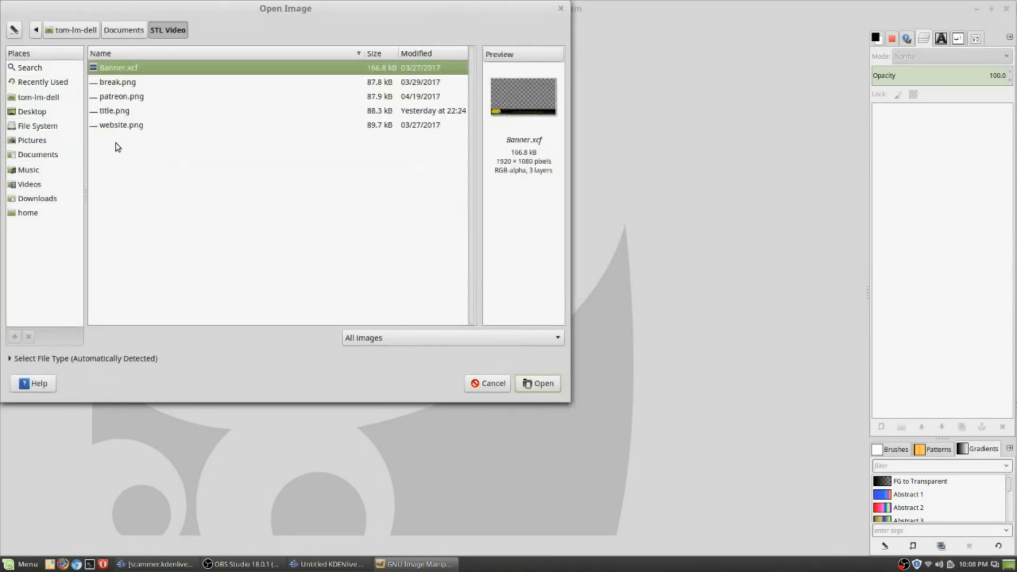
double_click(119, 67)
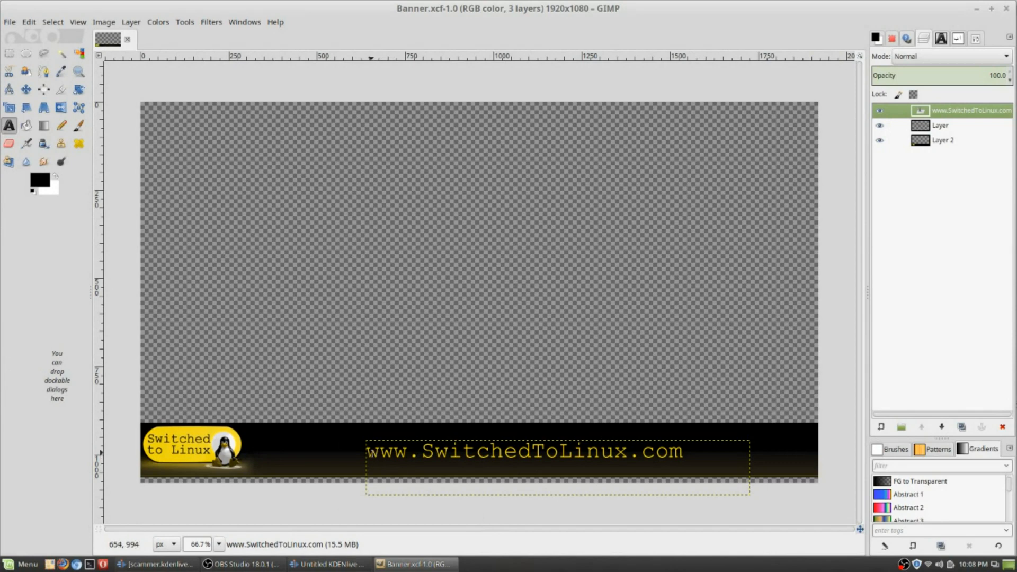
Replace the banner's website text with "new Title" and quit GIMP, discarding the changes.
drag(373, 455, 691, 479)
text(n)
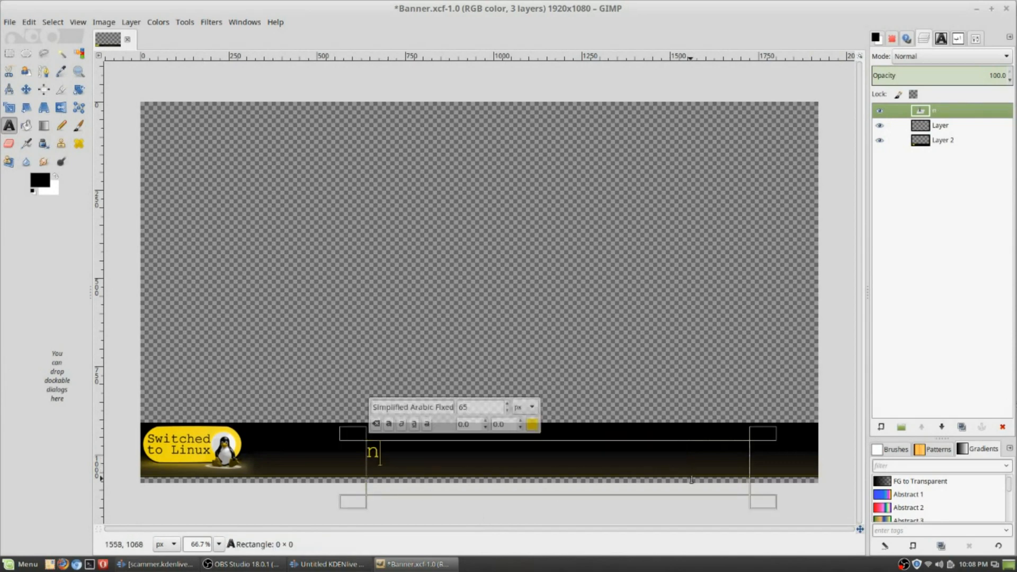
text(ew Title)
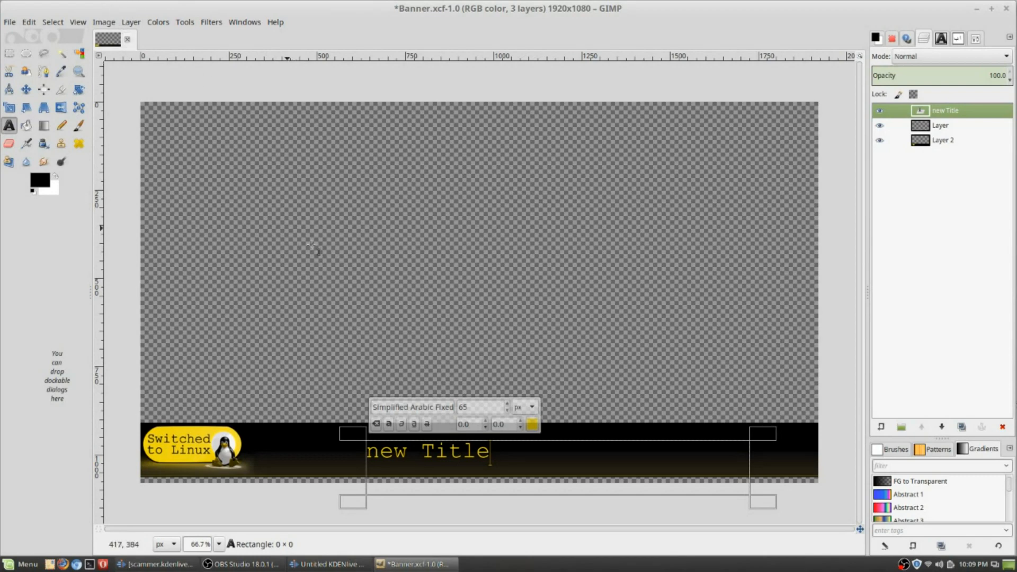
click(1006, 8)
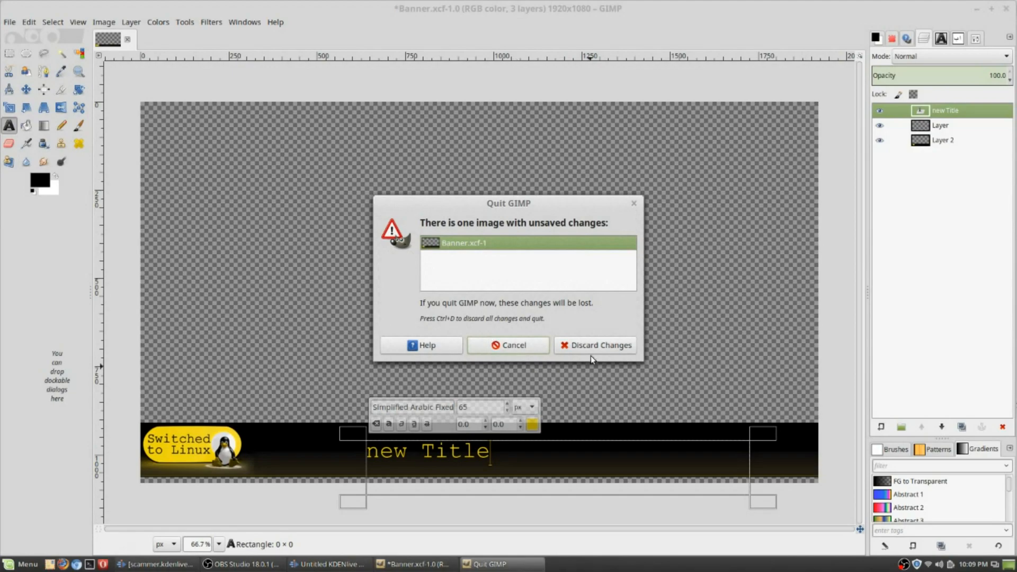
click(592, 350)
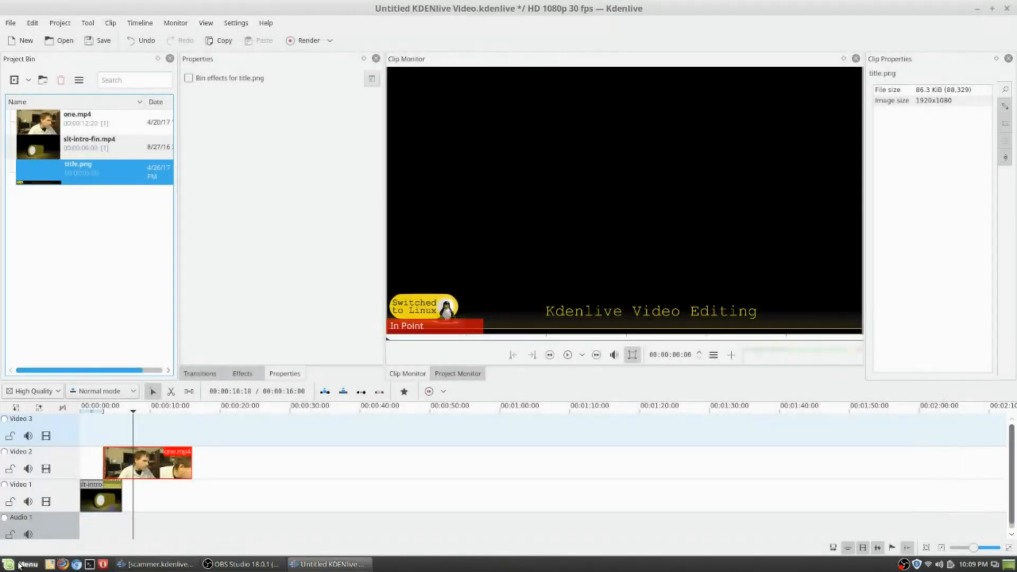
Open the STL Video folder in the file manager and view the banner images break.png, patreon.png and title.png.
click(19, 565)
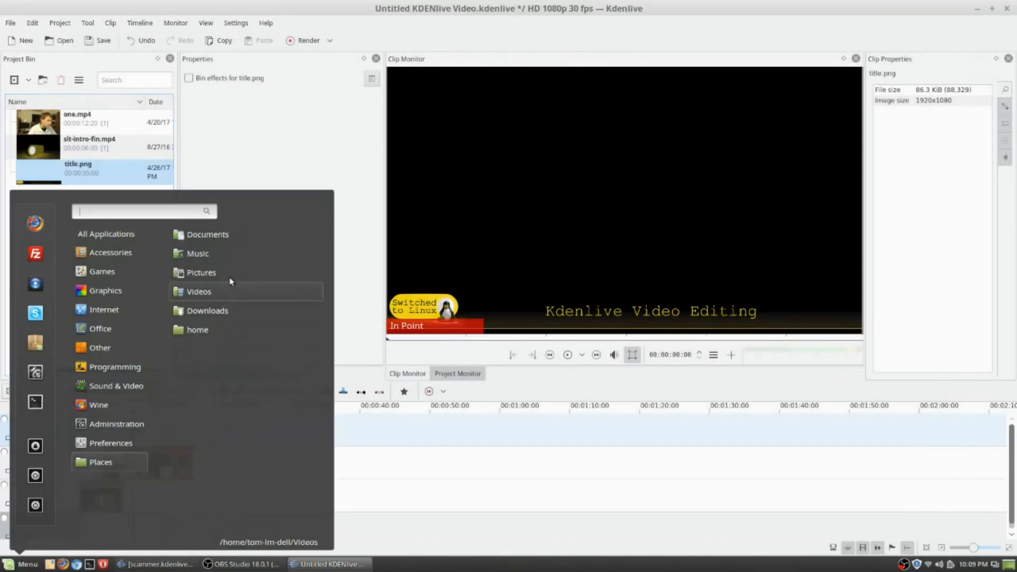
click(217, 235)
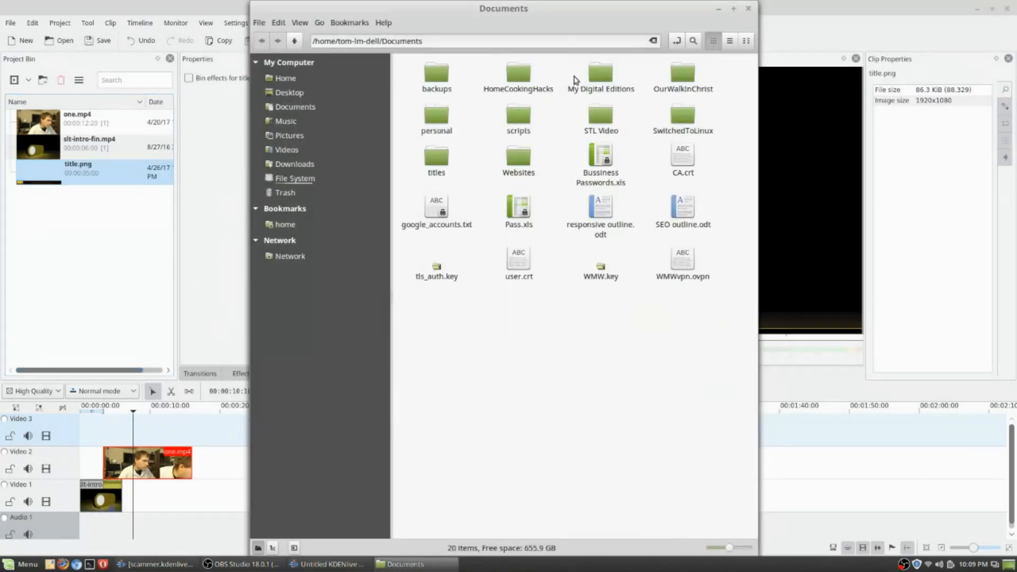
double_click(615, 123)
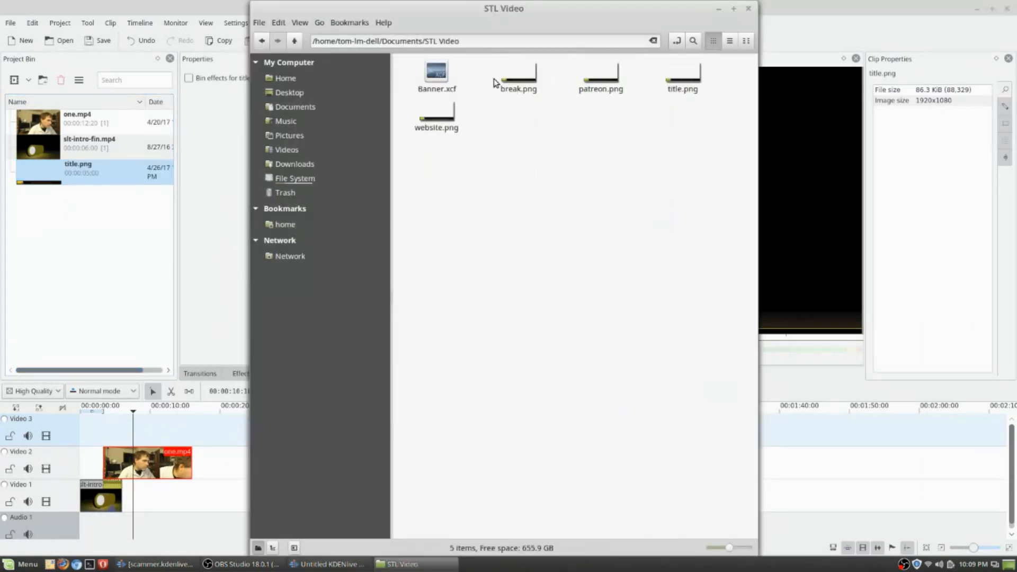
drag(516, 80, 816, 201)
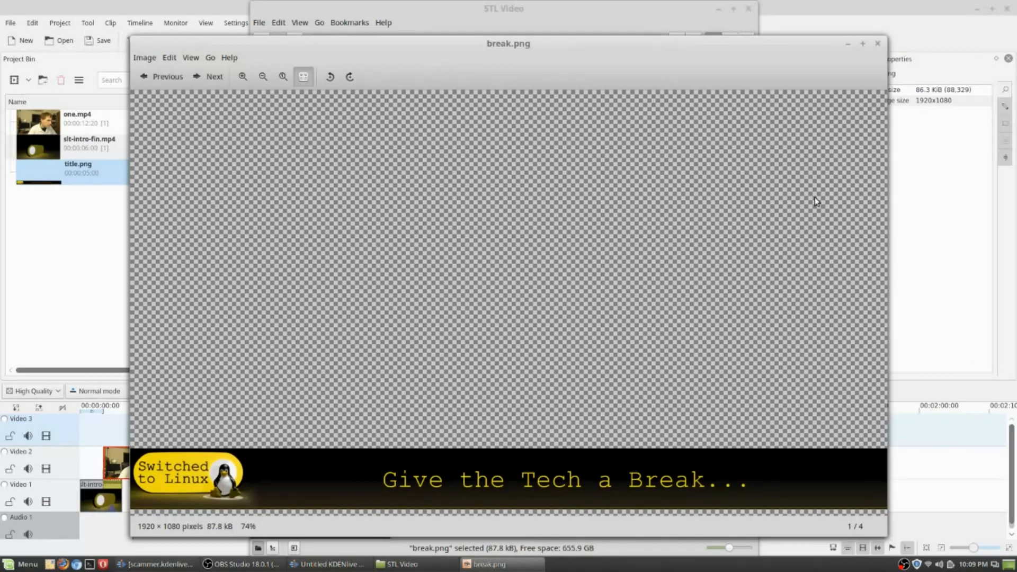
key(Right)
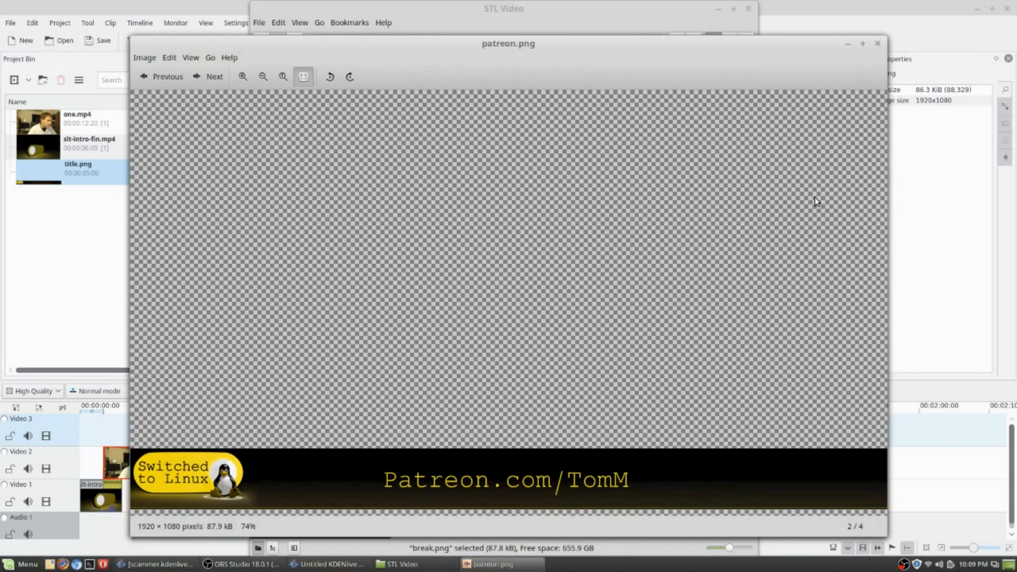
key(Right)
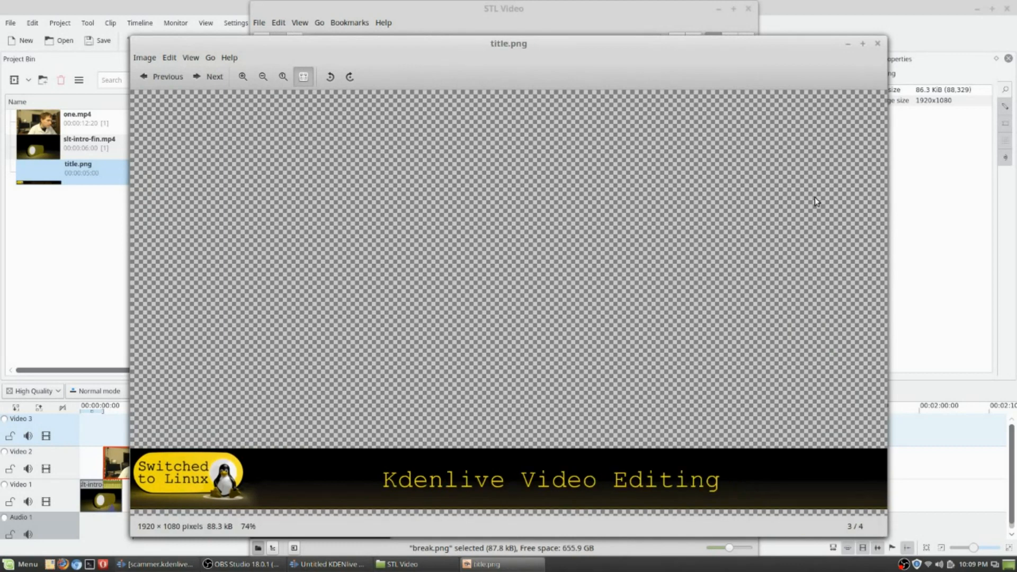
Page through the banner images to compare break.png and title.png, close the image viewer, and return to the Kdenlive project.
key(Right)
key(Left)
key(Left)
key(Left)
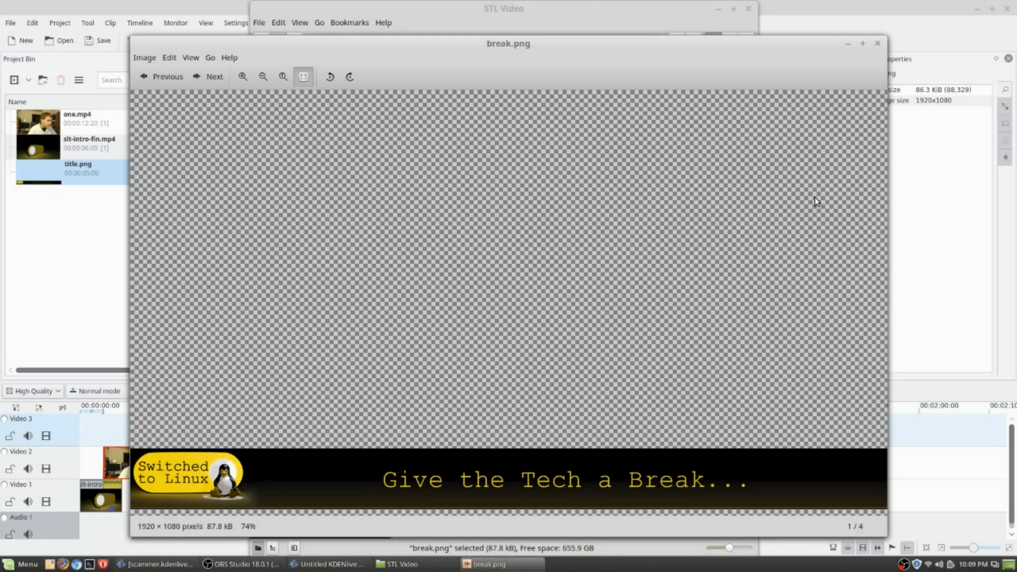
key(Right)
key(Right)
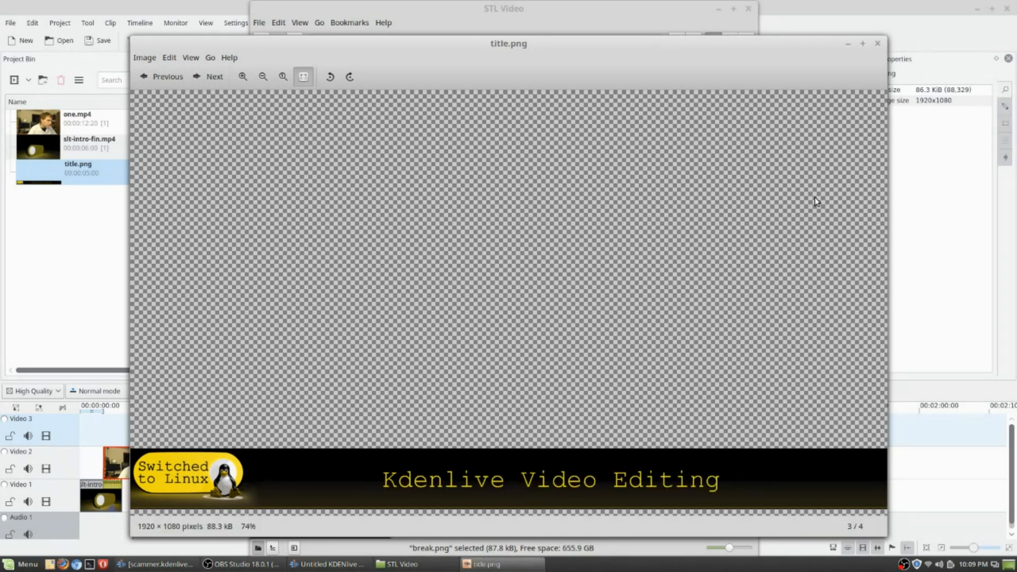
key(Right)
key(Left)
click(878, 45)
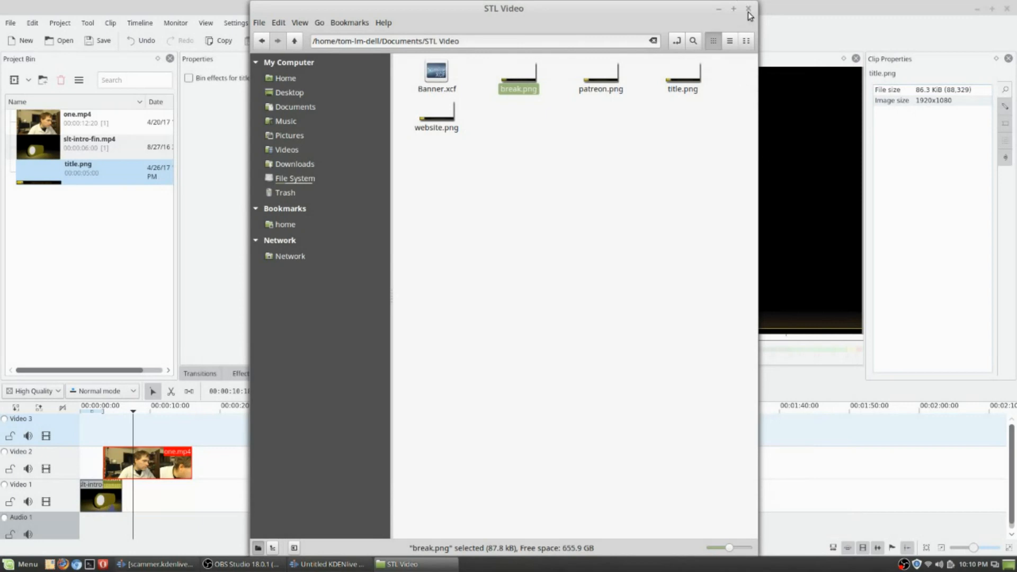
click(792, 23)
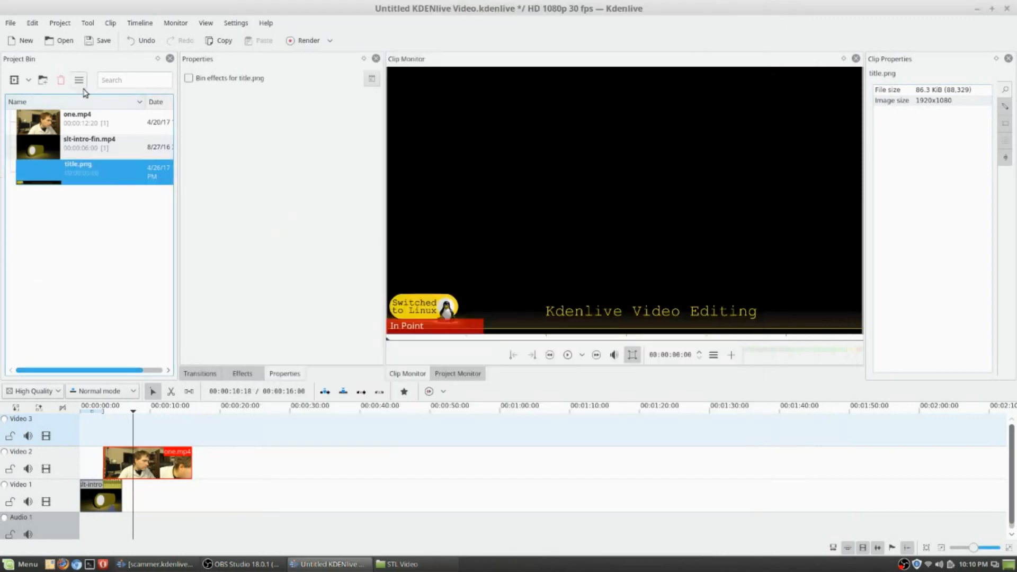
Place title.png on the Video 3 track above one.mp4 and move it to start at about 00:00:08:23.
drag(44, 177, 159, 430)
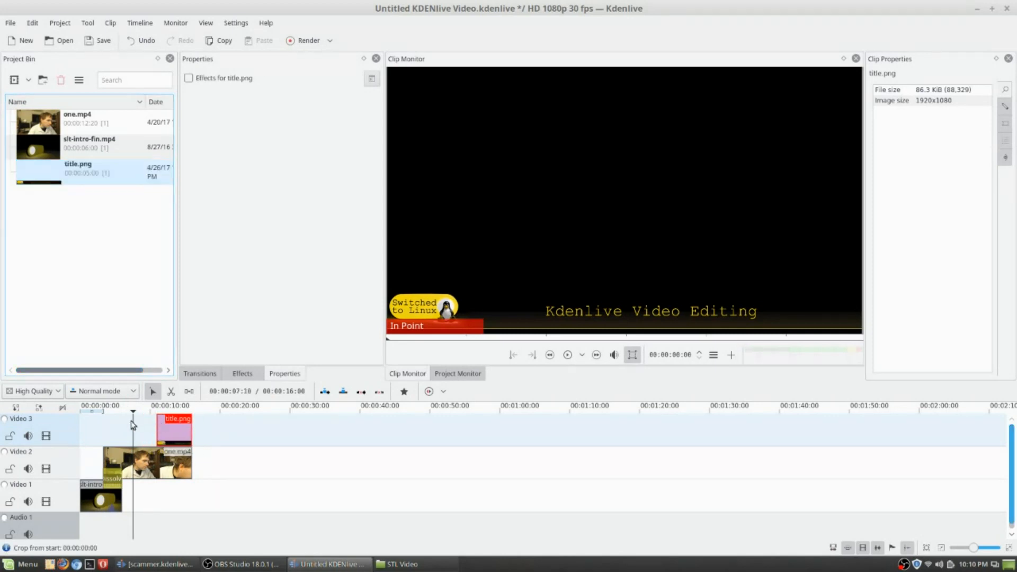
click(134, 428)
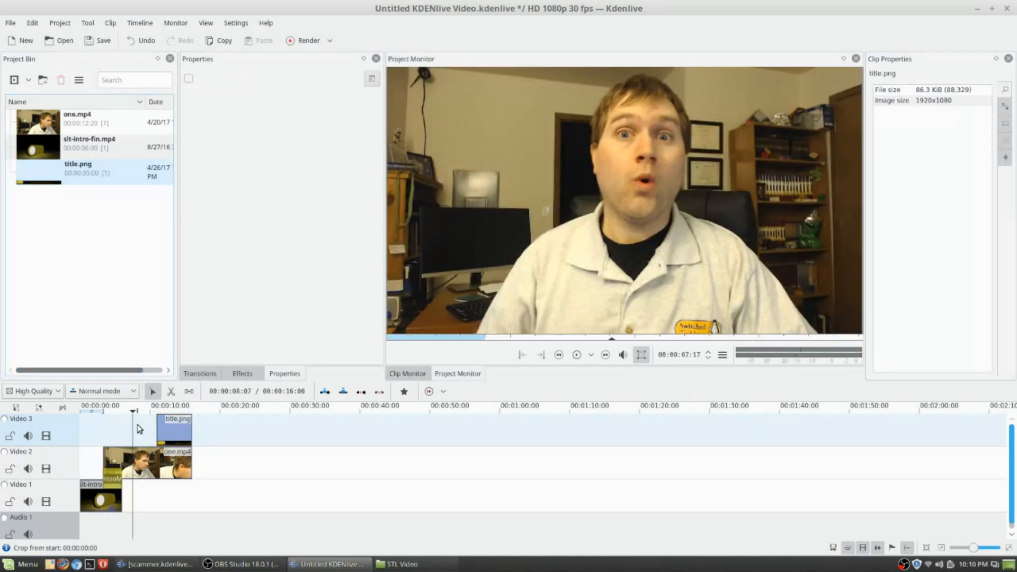
click(137, 426)
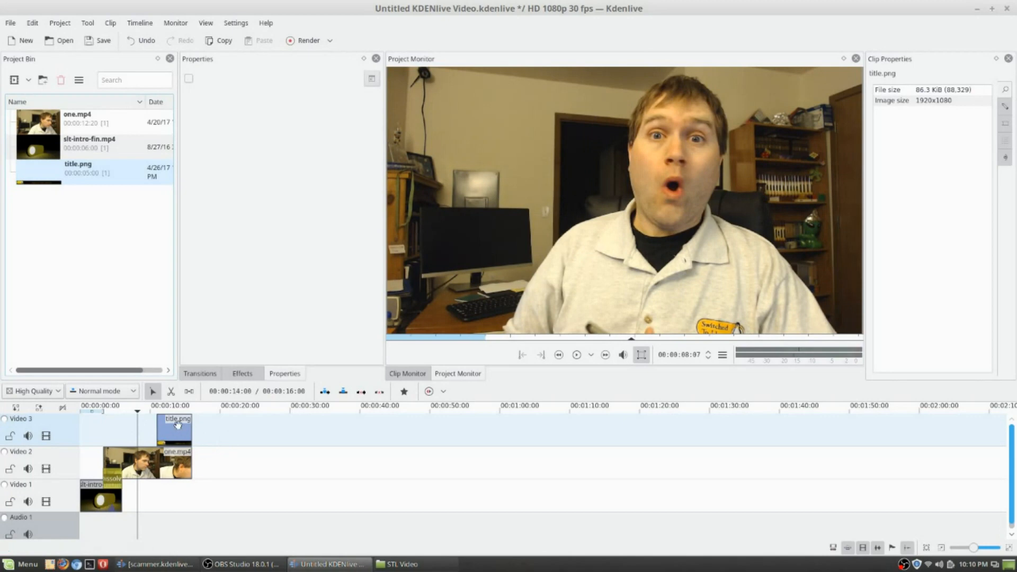
mouse_move(177, 427)
mouse_down()
mouse_move(136, 427)
mouse_move(132, 412)
mouse_move(171, 438)
mouse_move(160, 436)
mouse_up()
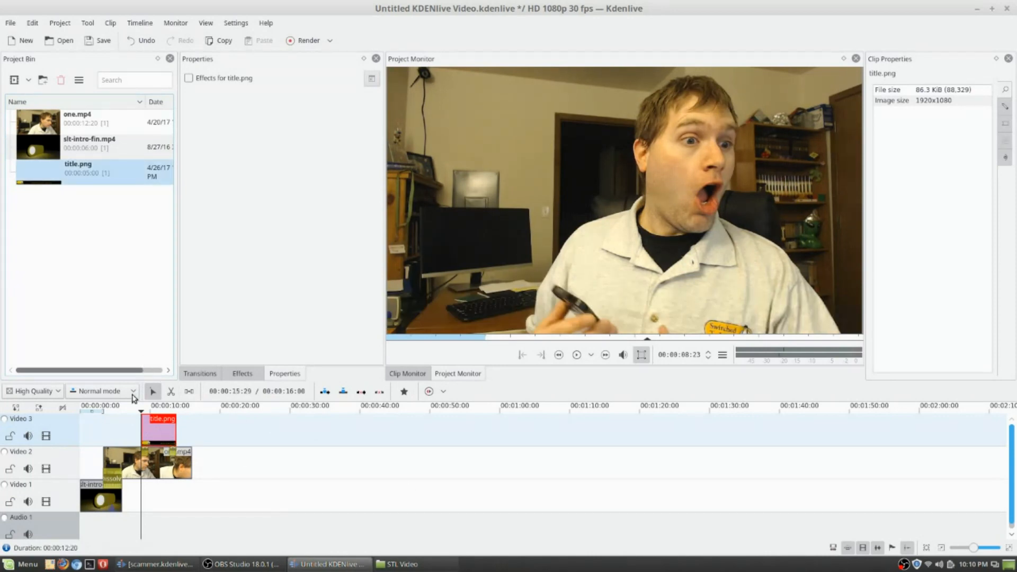
Play the timeline from about 00:00:01:01 to review the intro, the video clip and the title banner.
click(127, 411)
click(86, 411)
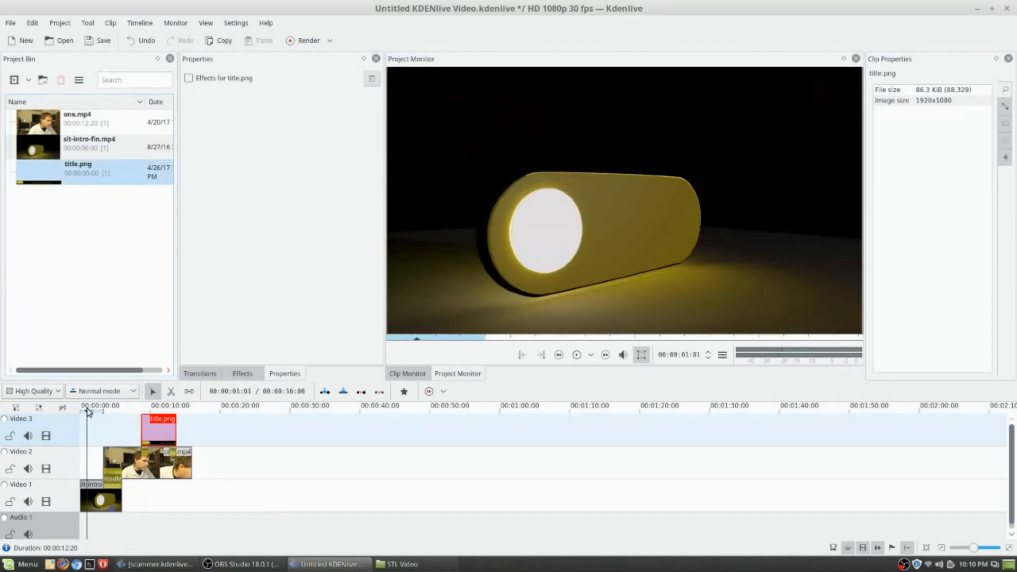
click(576, 355)
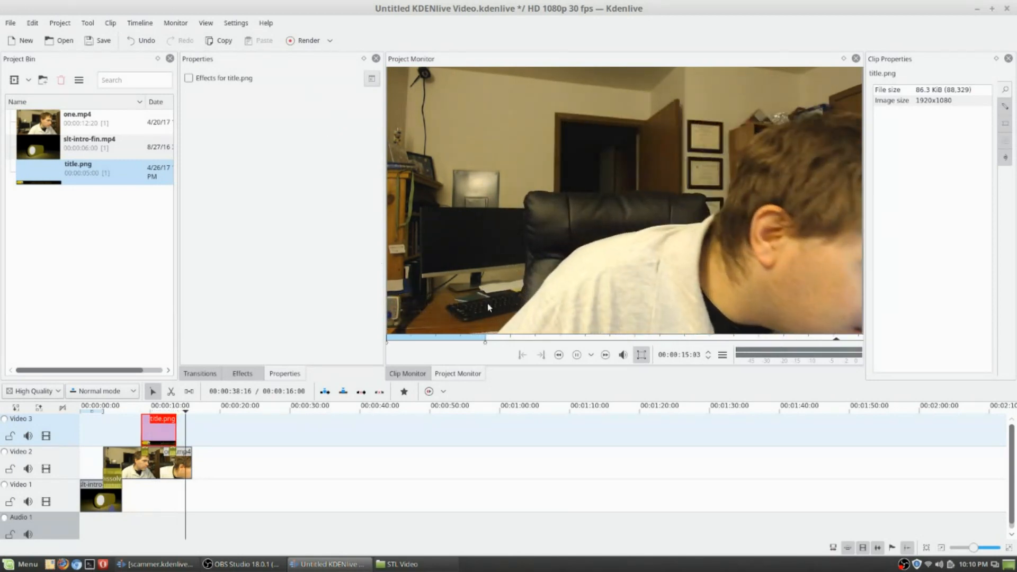
Set the title.png clip's position on the timeline to 00:00:08:00.
double_click(159, 435)
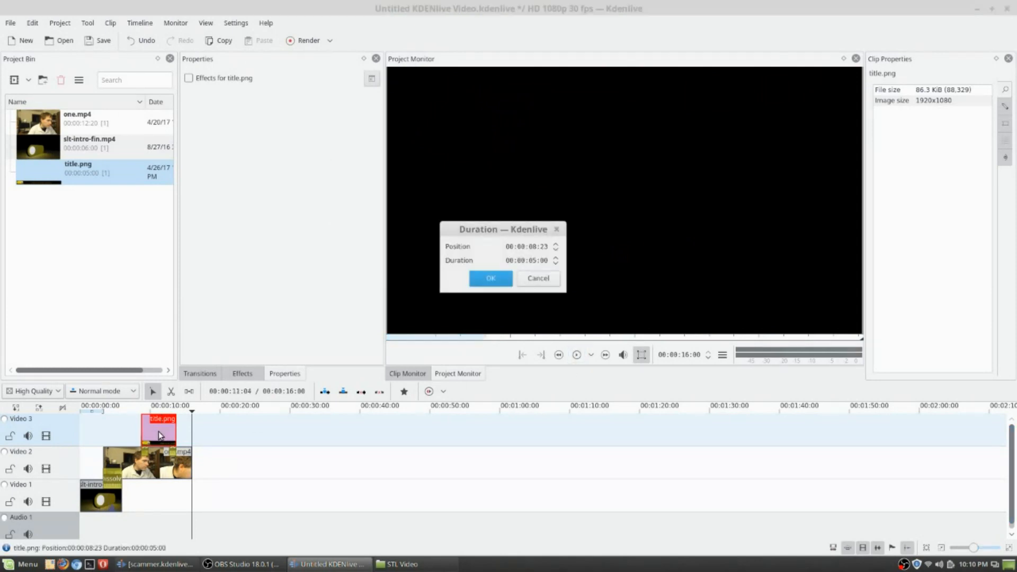
click(555, 249)
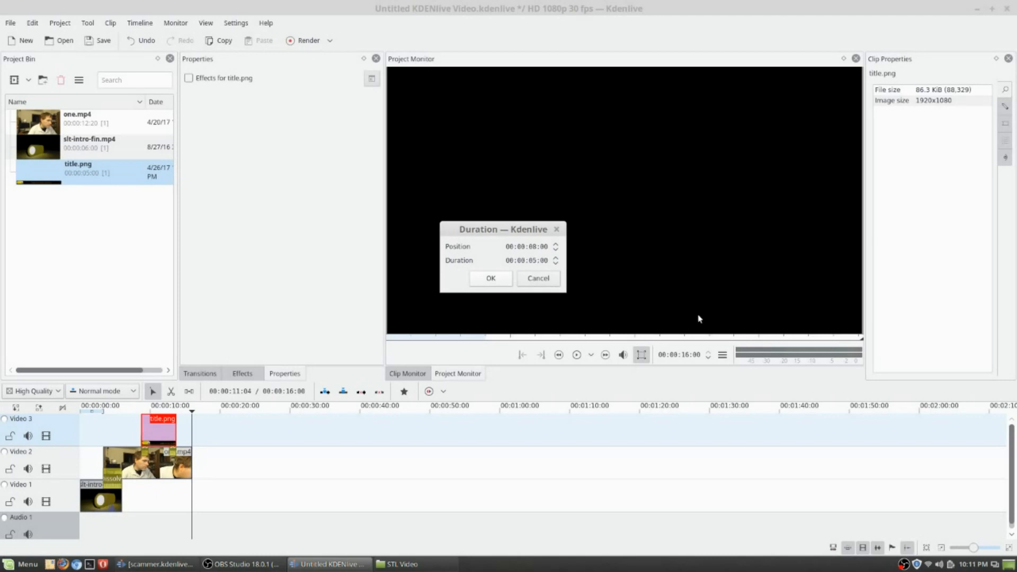
click(495, 277)
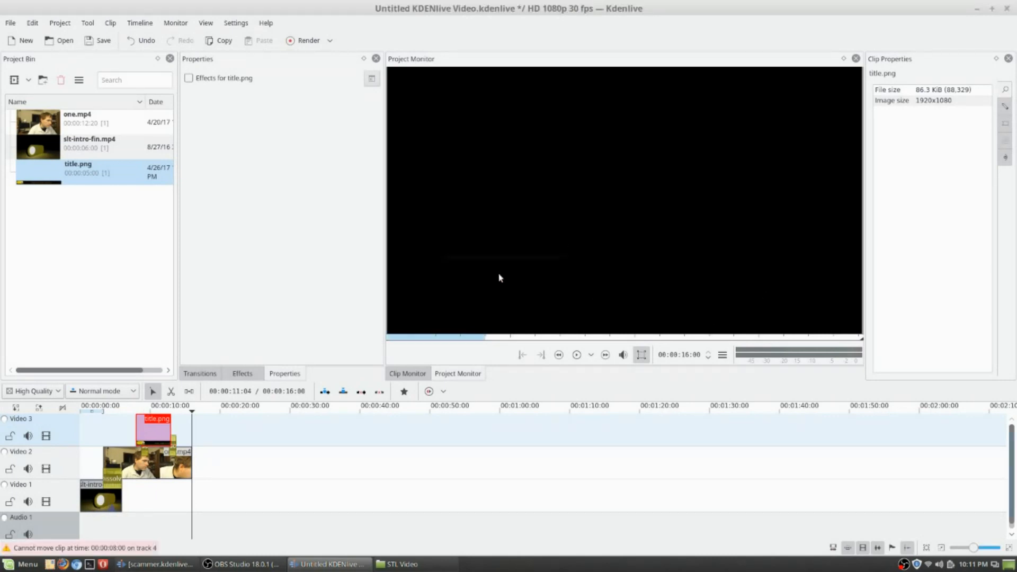
Nudge the title.png clip slightly earlier and delete the two dissolve transitions between it and one.mp4.
mouse_move(158, 435)
mouse_down()
mouse_move(170, 434)
mouse_move(155, 439)
mouse_up()
click(173, 445)
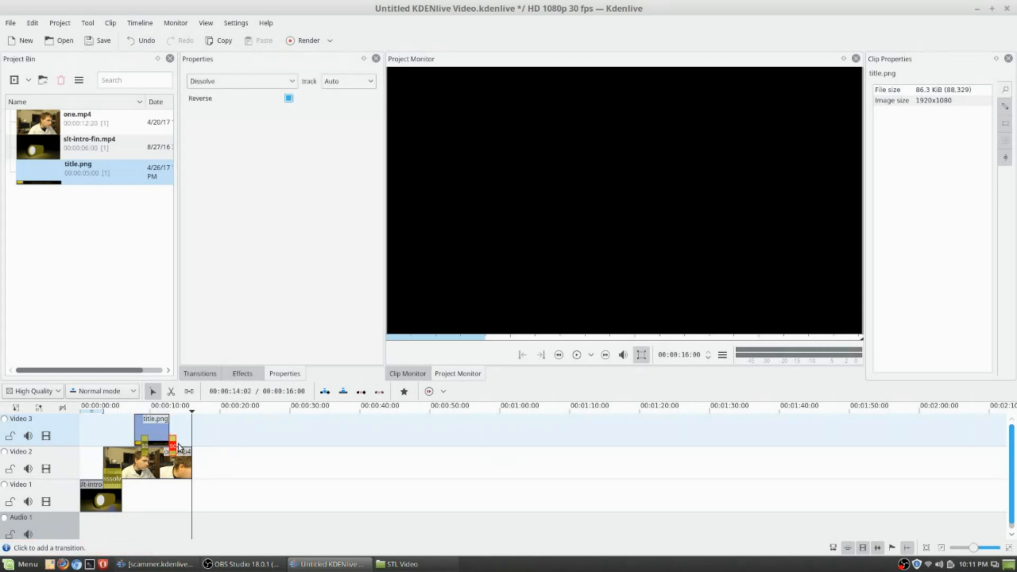
click(146, 447)
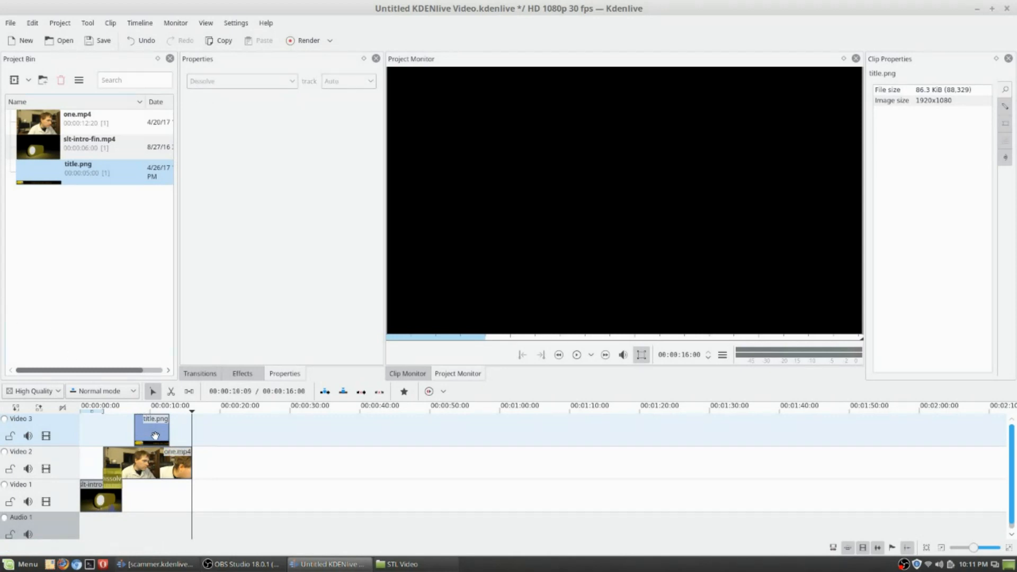
Set the title.png clip's position to 00:00:08:00 and its duration to 00:00:10:00.
double_click(157, 439)
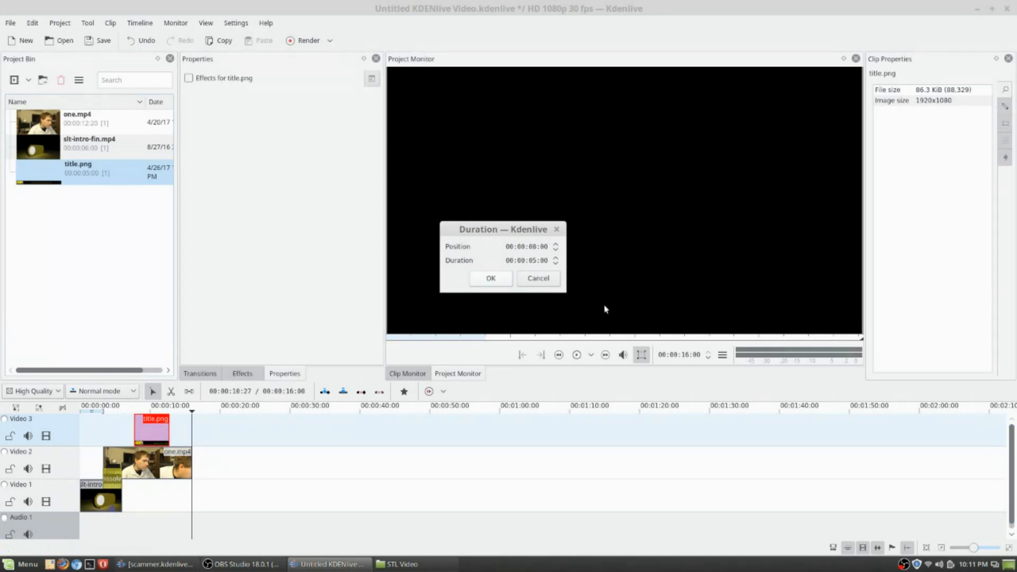
key(Tab)
key(Tab)
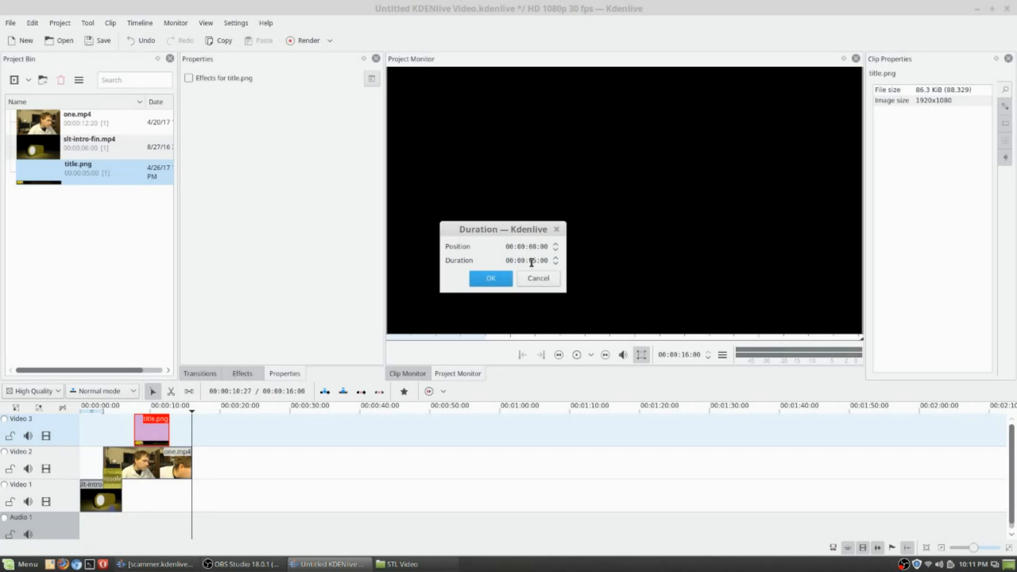
key(Tab)
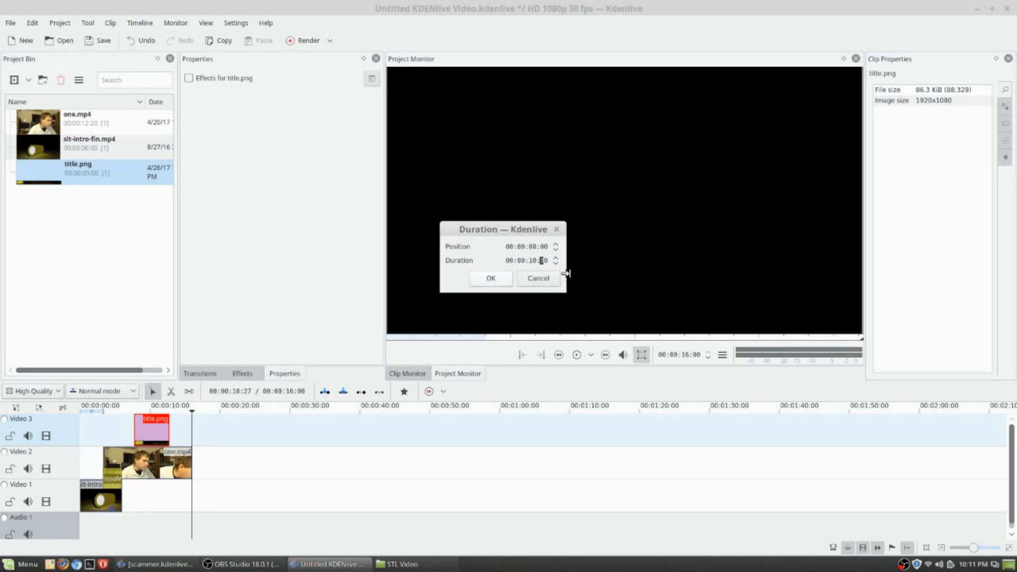
click(483, 282)
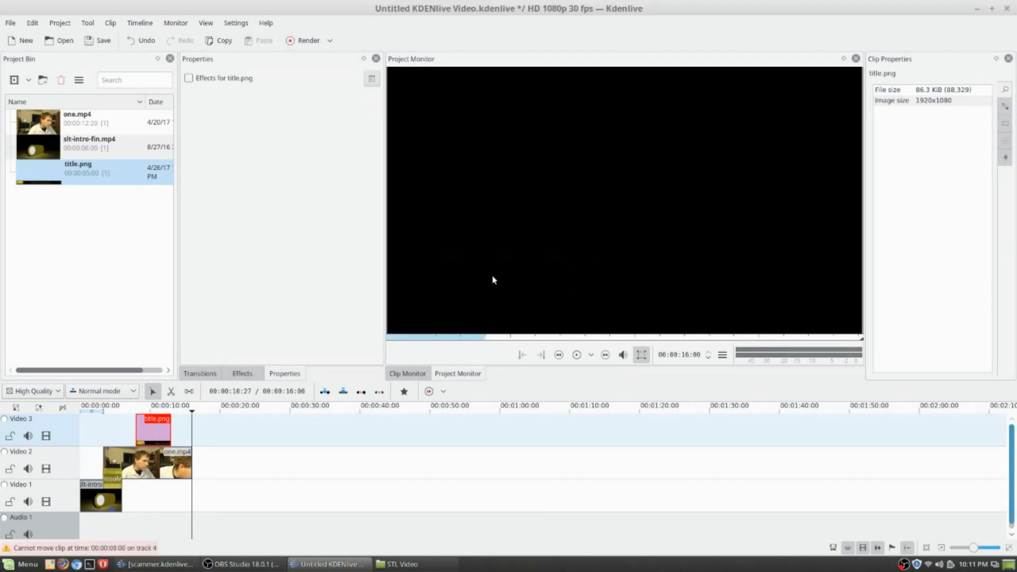
double_click(157, 431)
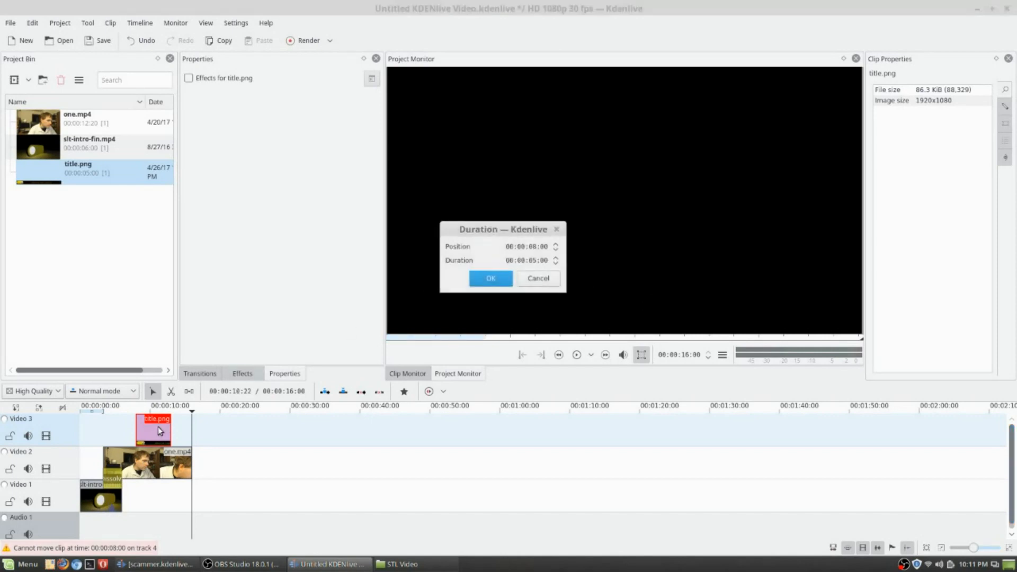
click(533, 261)
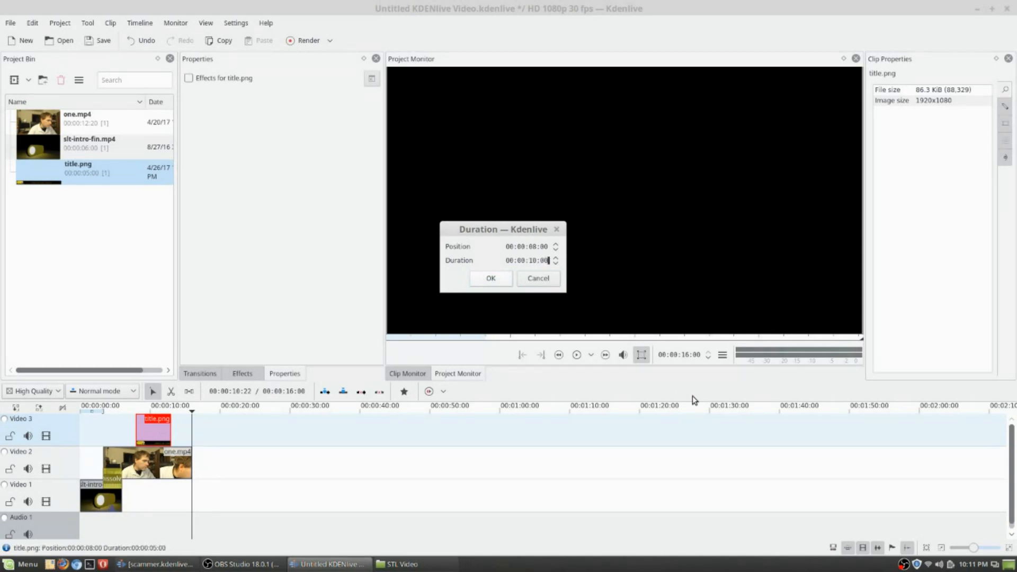
click(506, 278)
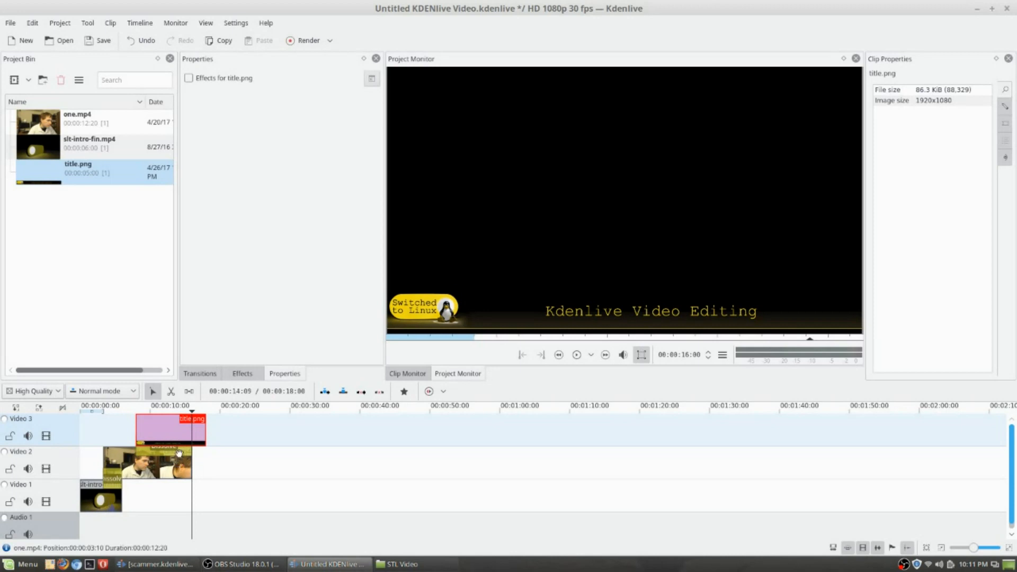
Delete the dissolve between title.png and one.mp4, and move one.mp4 on Video 2 to start at about 00:00:06:20.
click(157, 454)
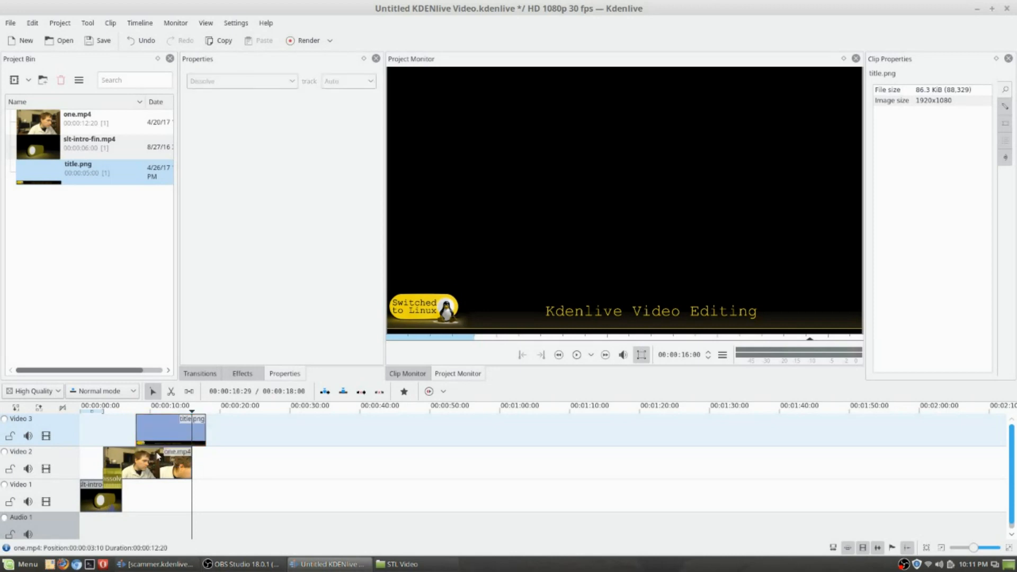
drag(158, 454, 172, 466)
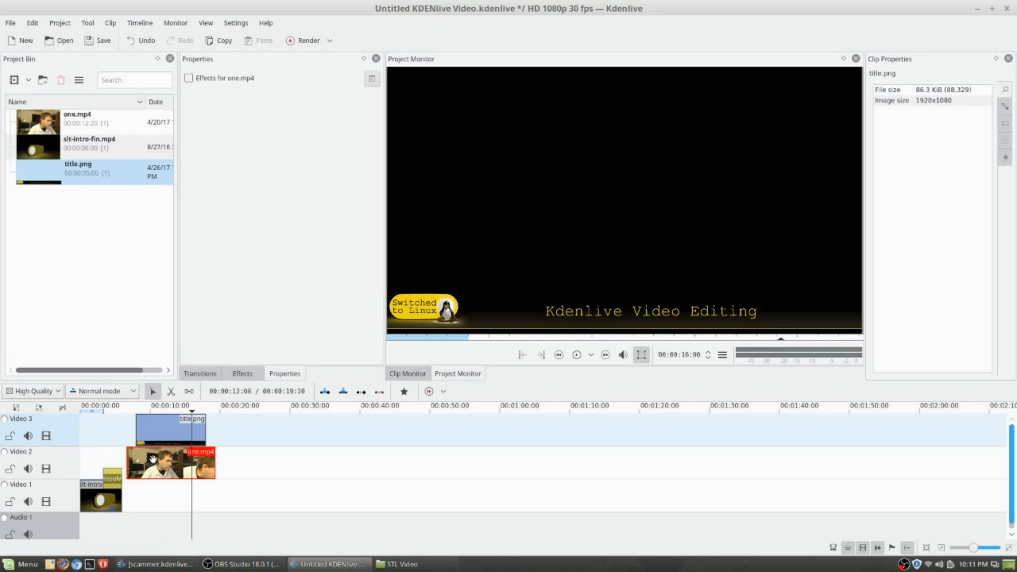
Delete the title.png clip from Video 3 and the leftover dissolve above the intro clip.
click(141, 443)
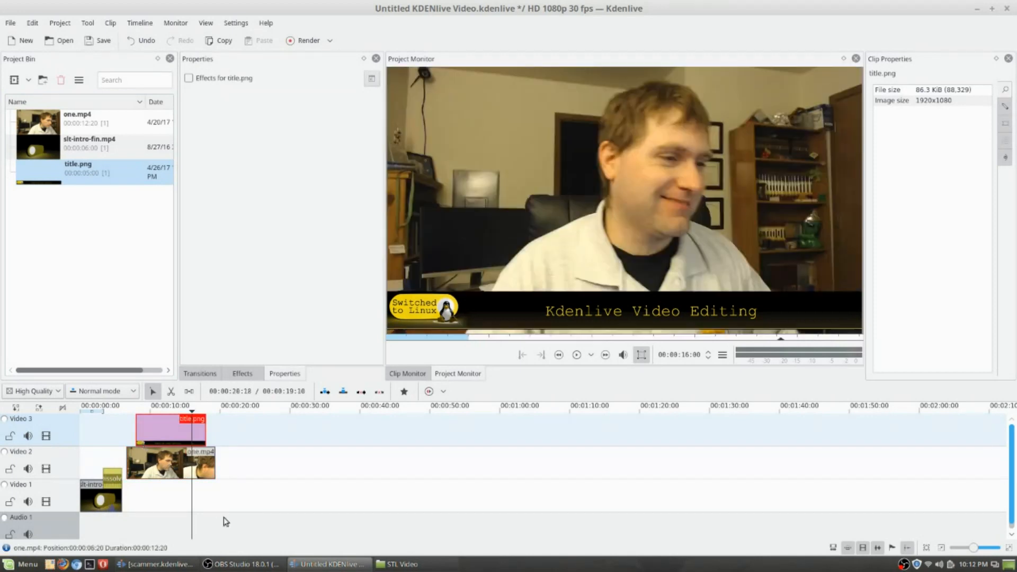
key(Delete)
click(113, 471)
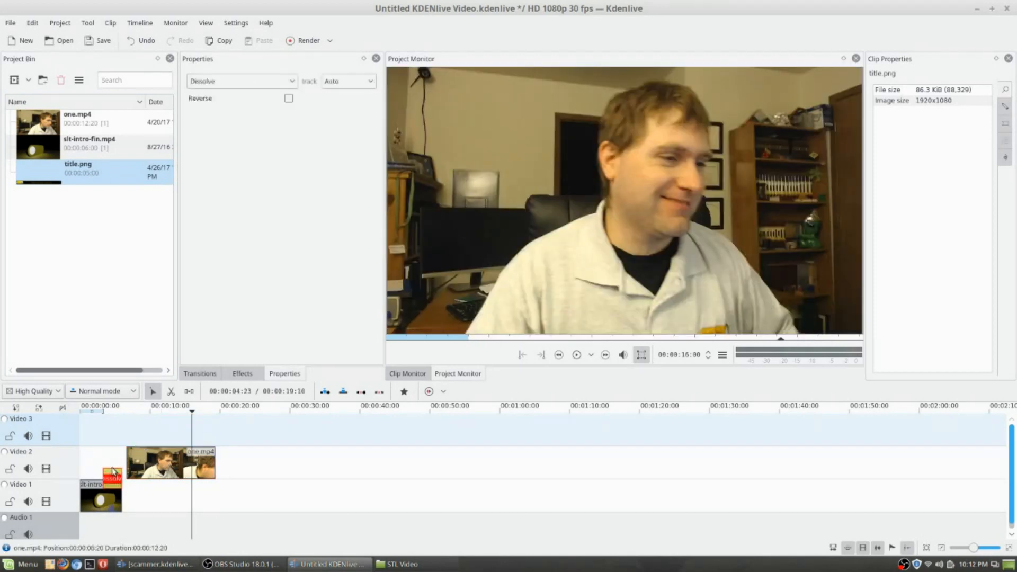
key(Delete)
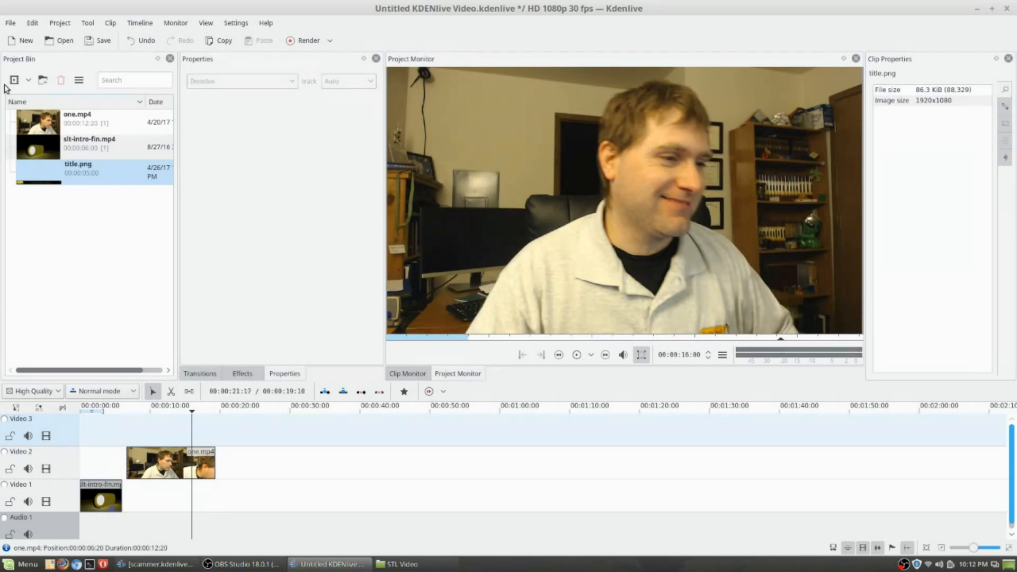
Place title.png on the Video 3 track above one.mp4 and set its position to 00:00:08:00.
drag(32, 166, 173, 430)
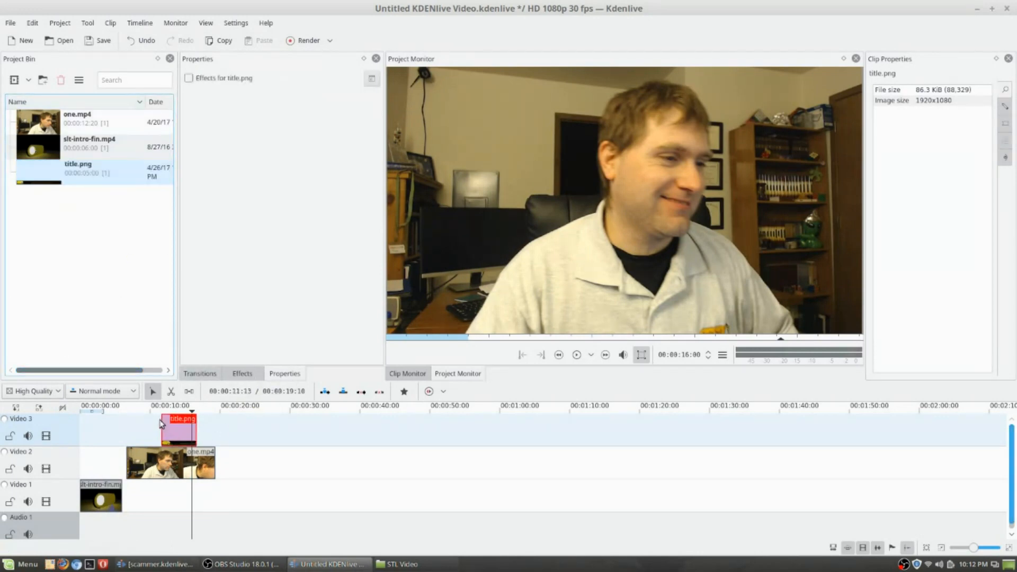
double_click(172, 430)
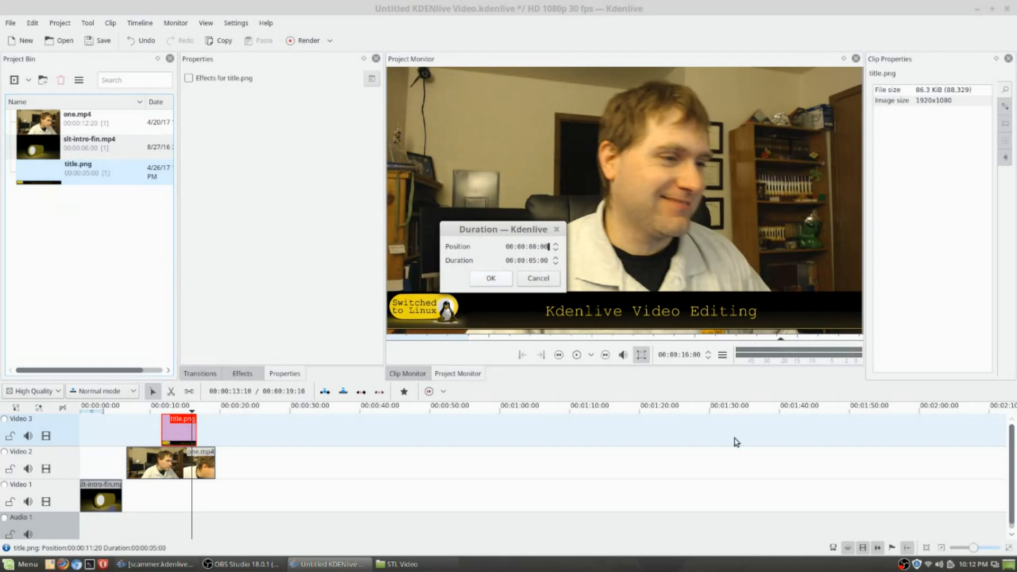
key(Tab)
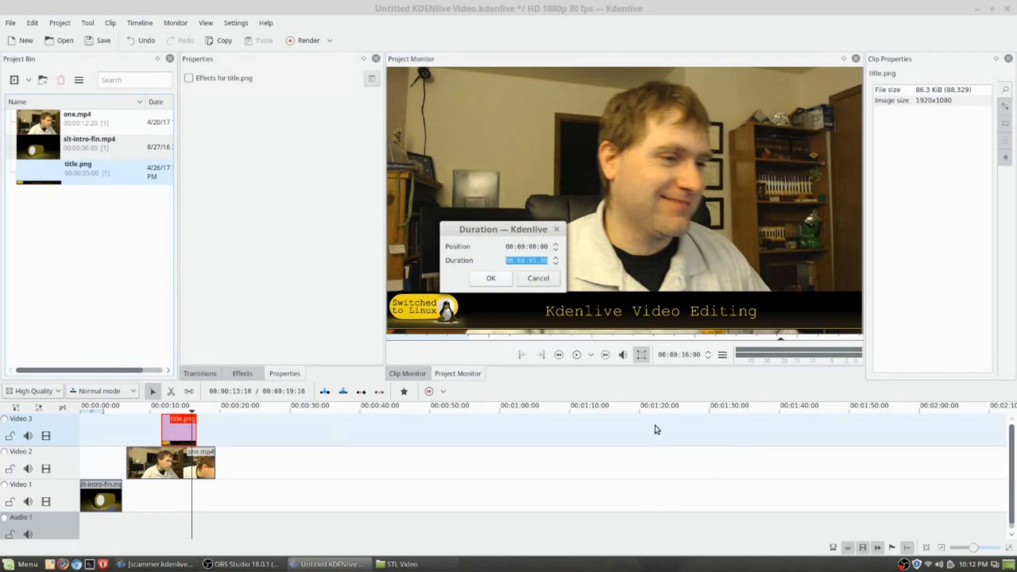
click(536, 260)
click(490, 279)
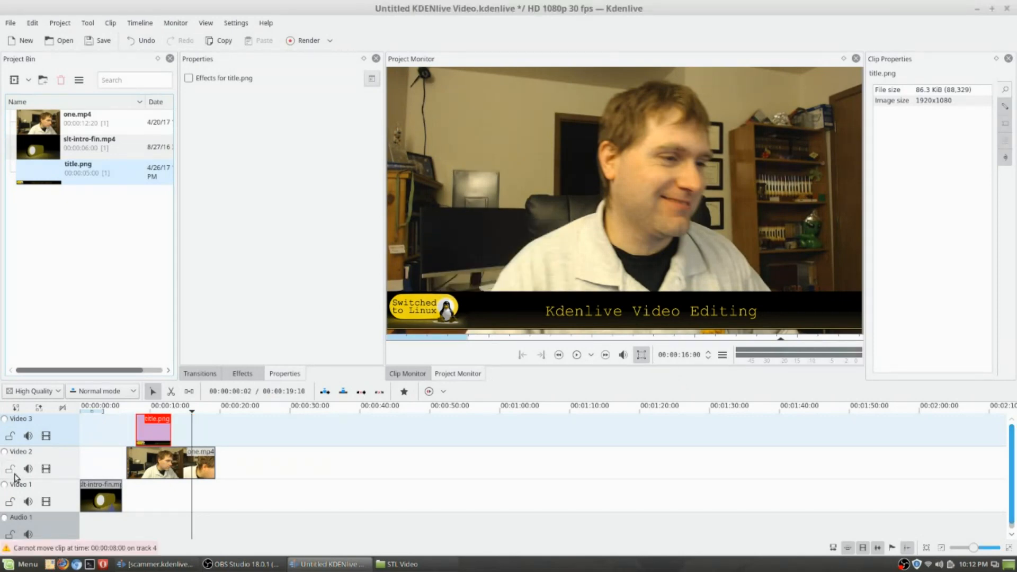
Set the title.png clip's duration to 00:00:10:00.
double_click(160, 436)
click(534, 260)
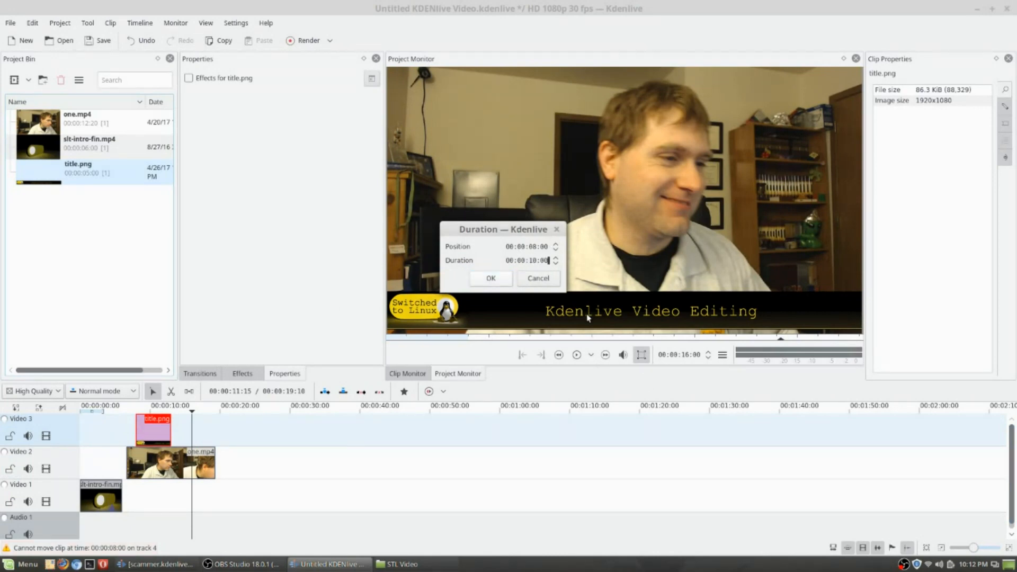
click(497, 278)
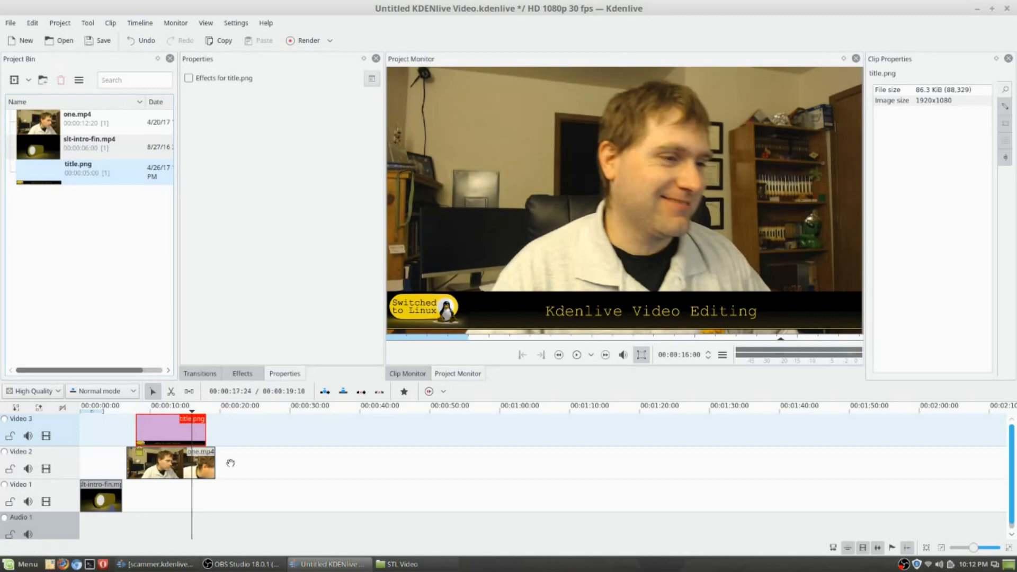
Play the timeline from just before one.mp4 begins to check how the title banner appears, and stop playback.
click(118, 411)
click(576, 354)
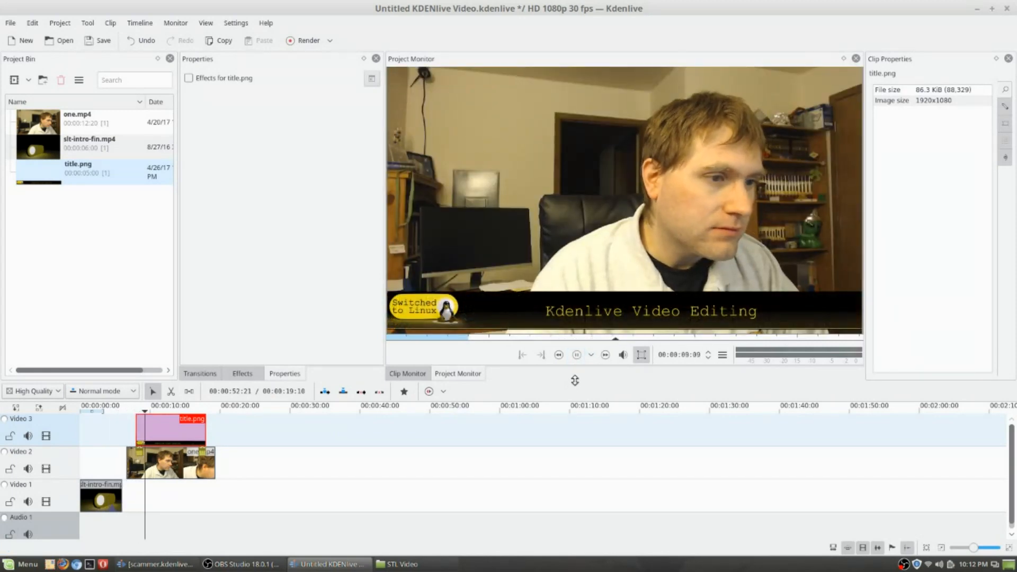
key(space)
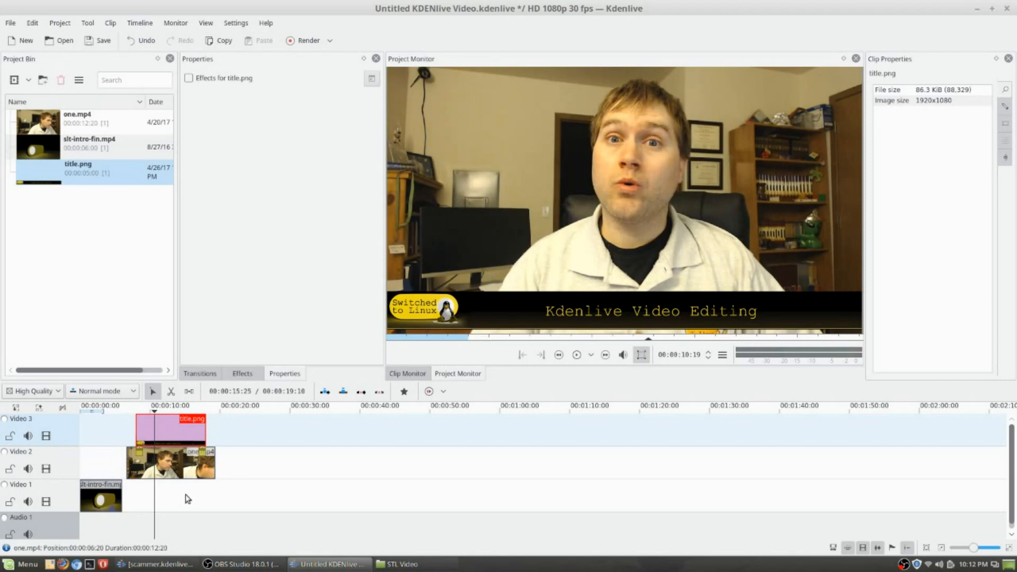
Import michael.jpg from the Desktop folder into the project bin.
click(194, 461)
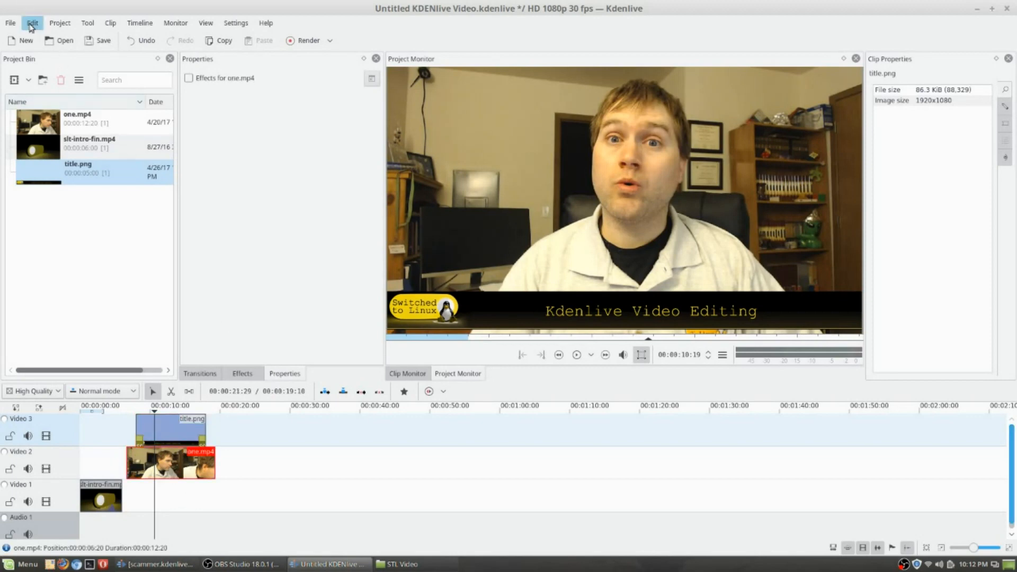
click(15, 80)
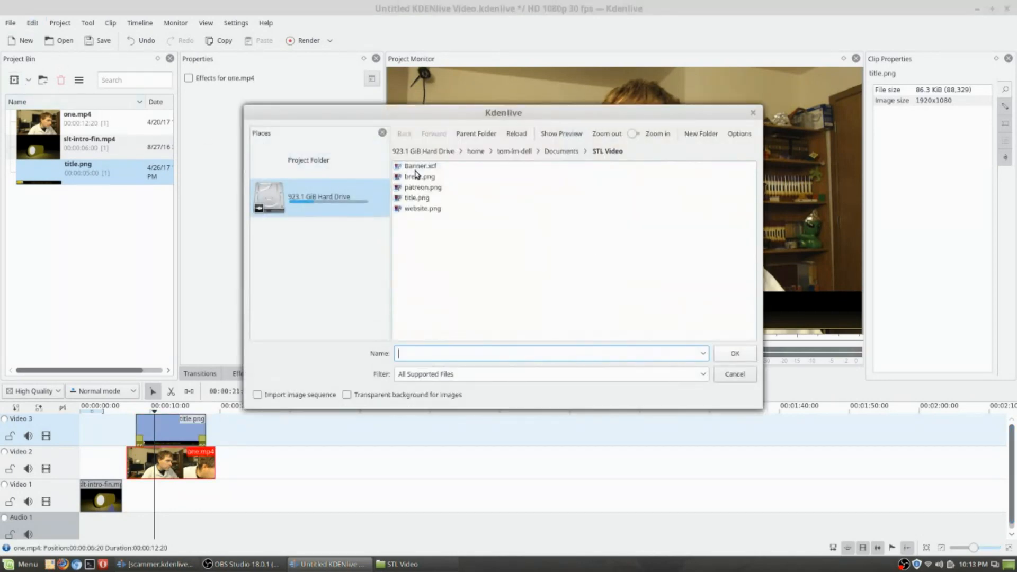
click(511, 152)
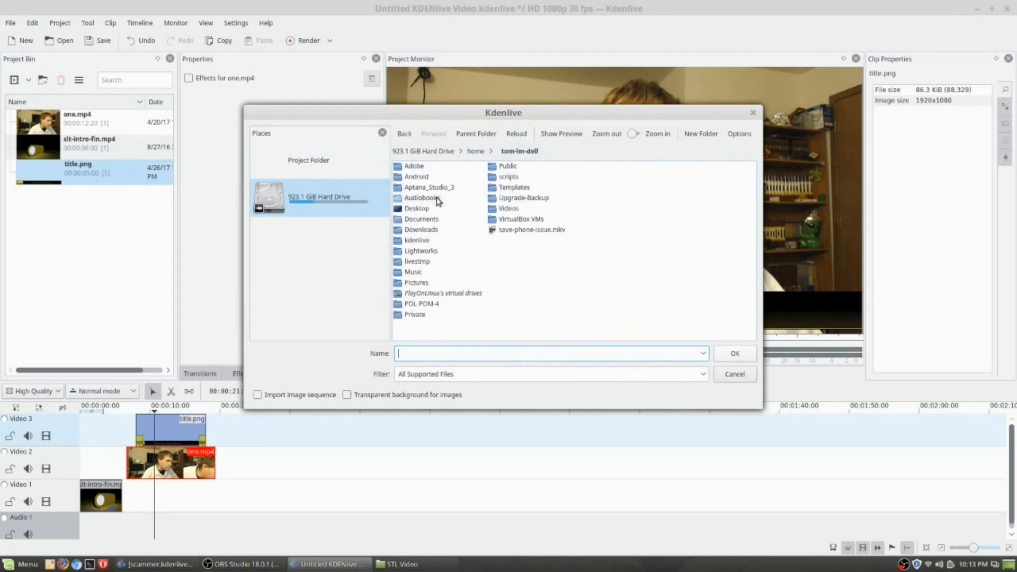
click(422, 211)
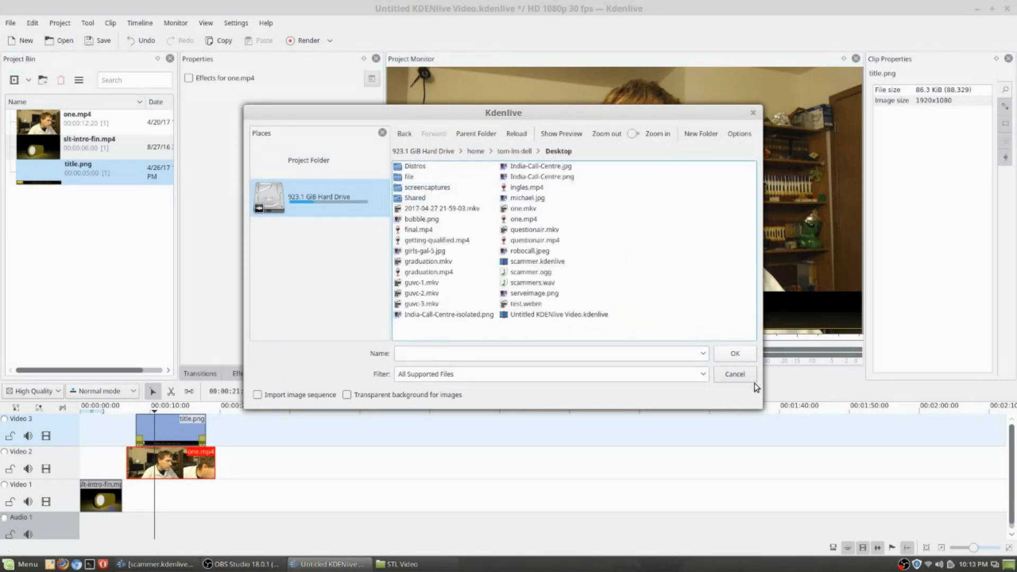
click(527, 197)
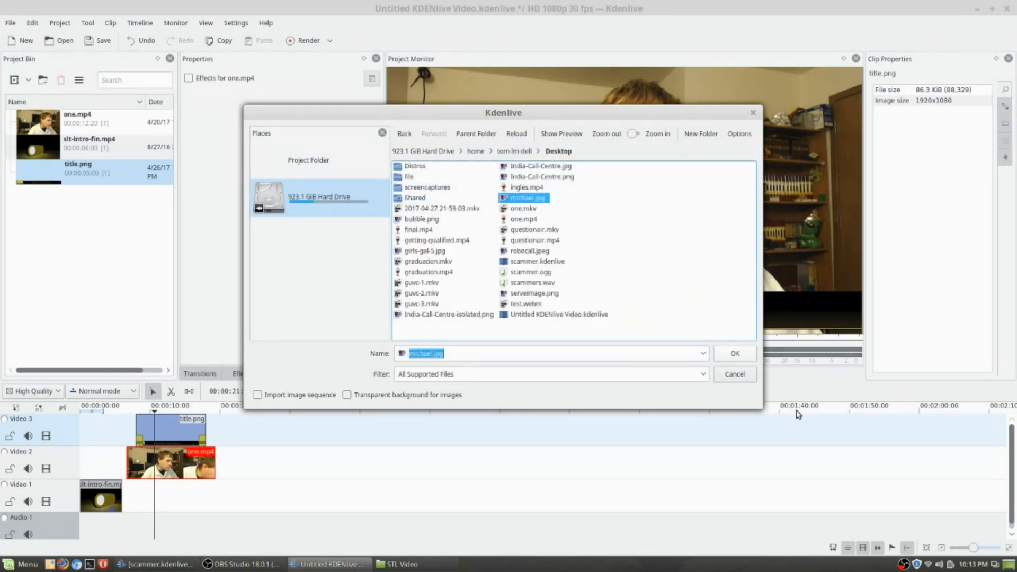
click(721, 355)
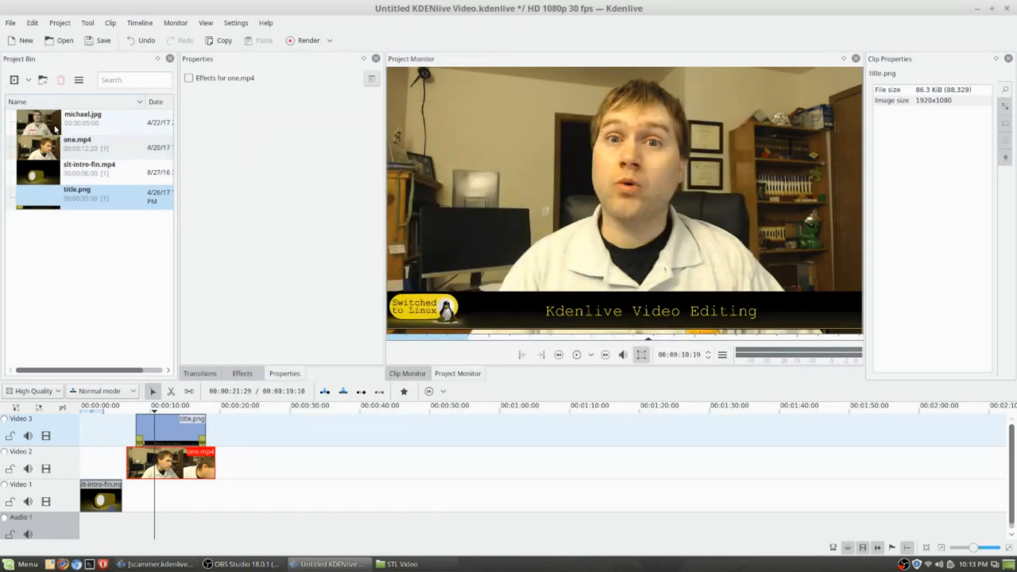
Place michael.jpg on Video 2 after one.mp4, and move it to Video 3 directly after title.png.
drag(51, 129, 217, 458)
double_click(217, 458)
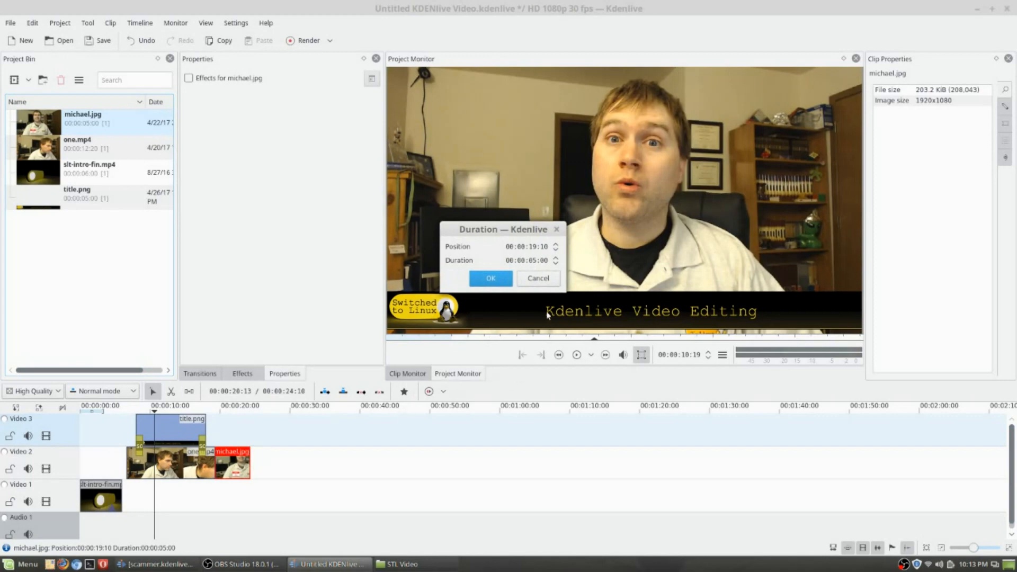
click(537, 280)
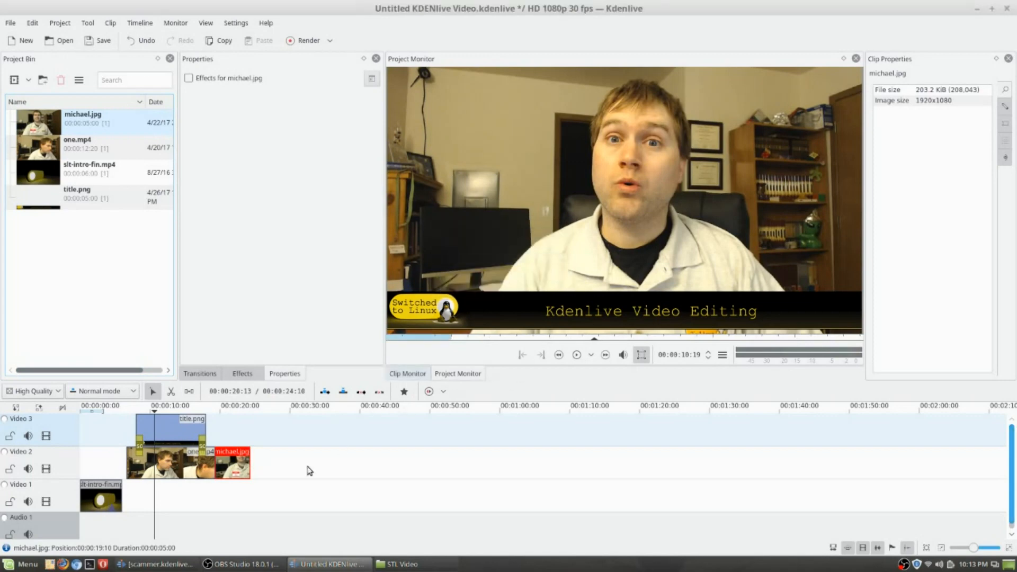
click(234, 409)
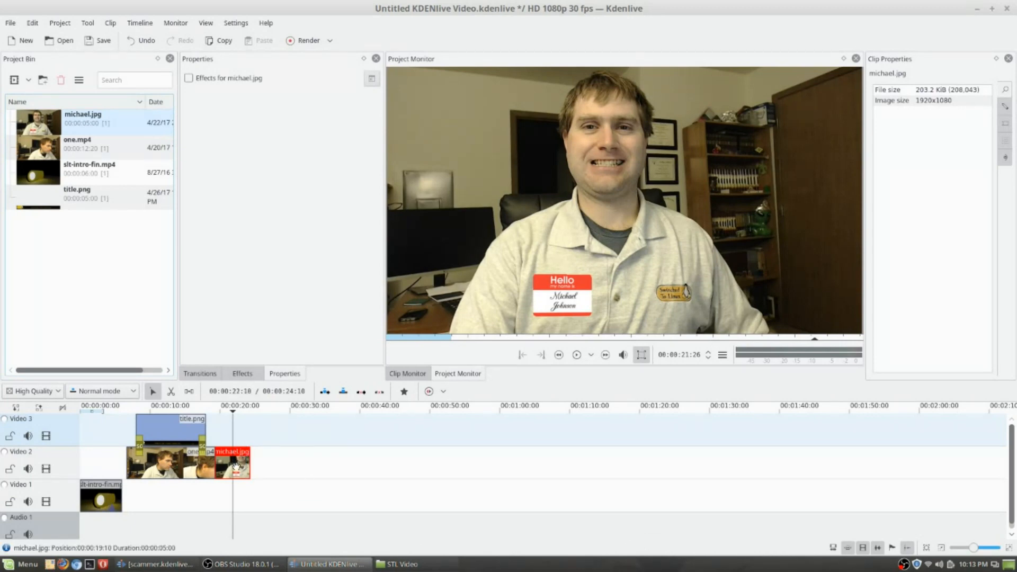
drag(239, 468, 234, 441)
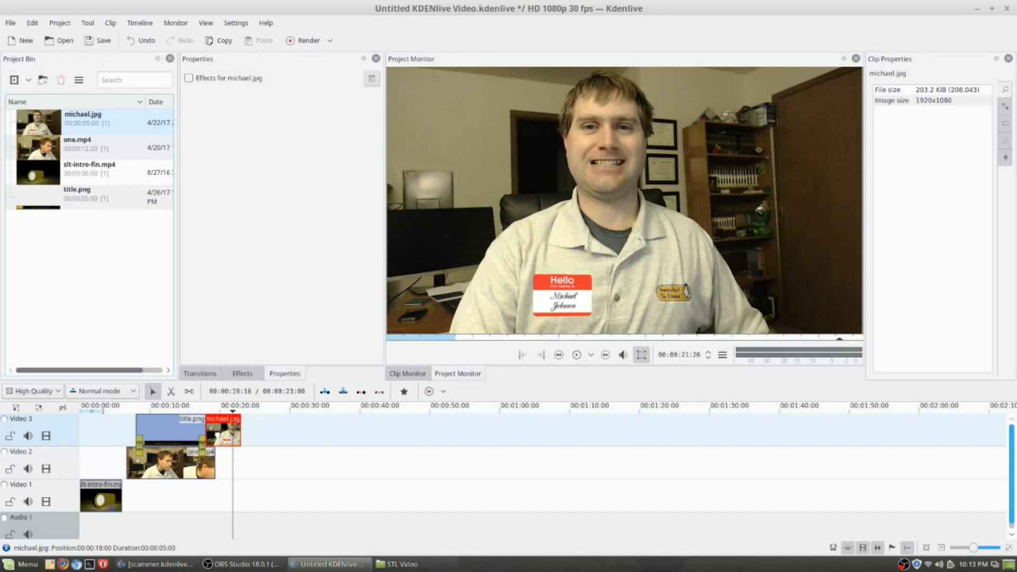
right_click(218, 437)
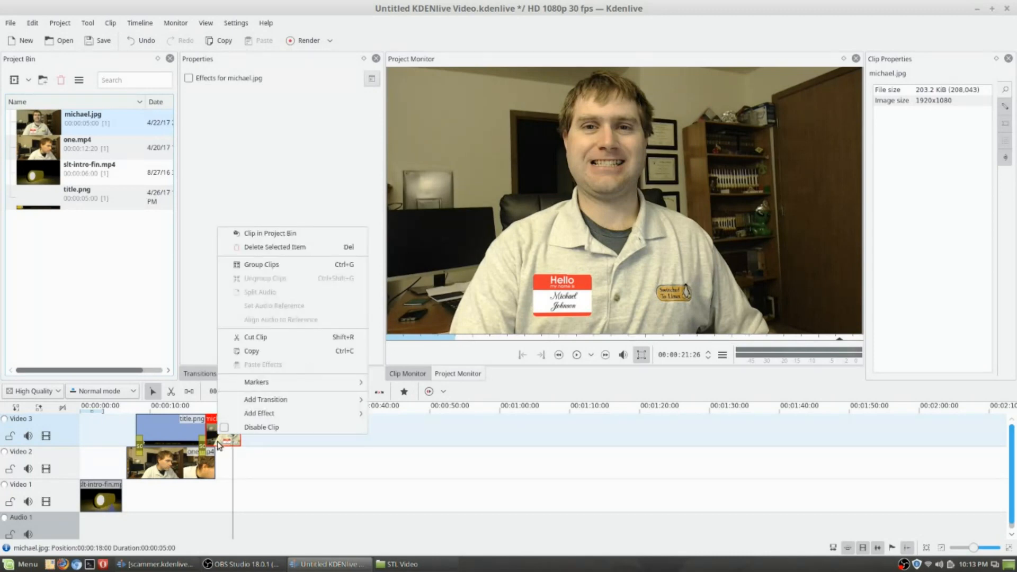
mouse_move(255, 414)
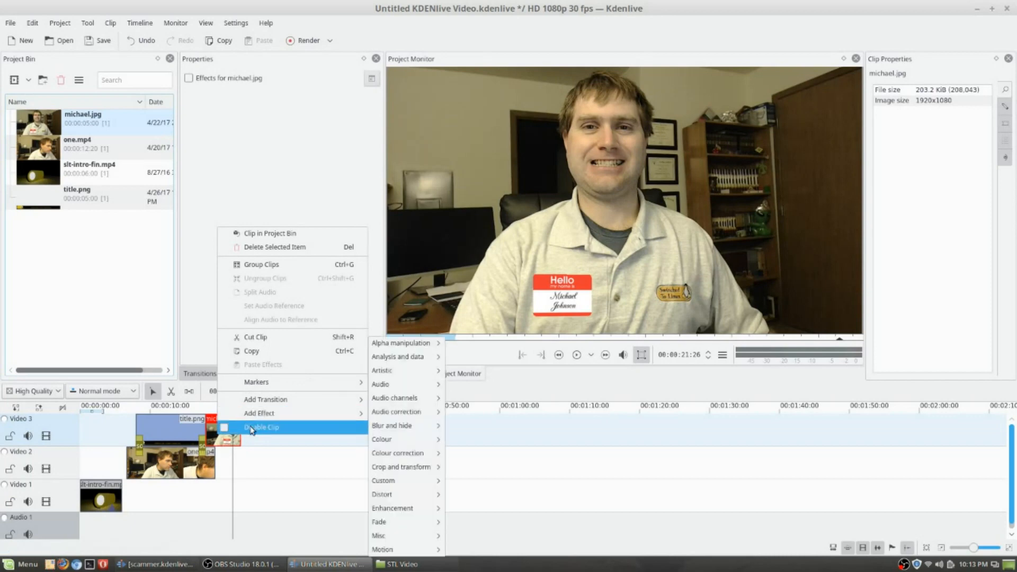
click(218, 439)
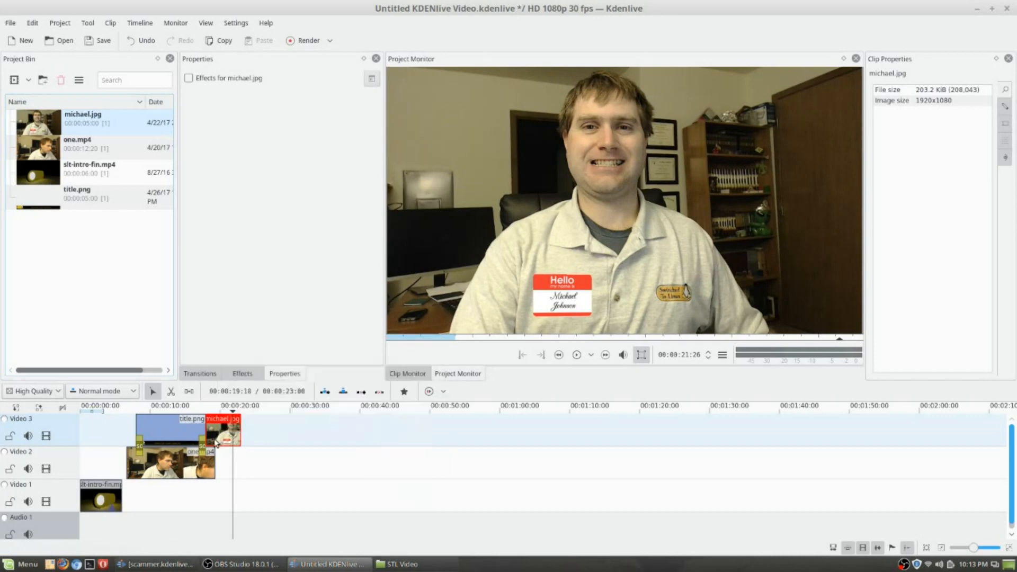
Apply the Transform effect from the Crop and transform category to the michael.jpg clip.
click(243, 374)
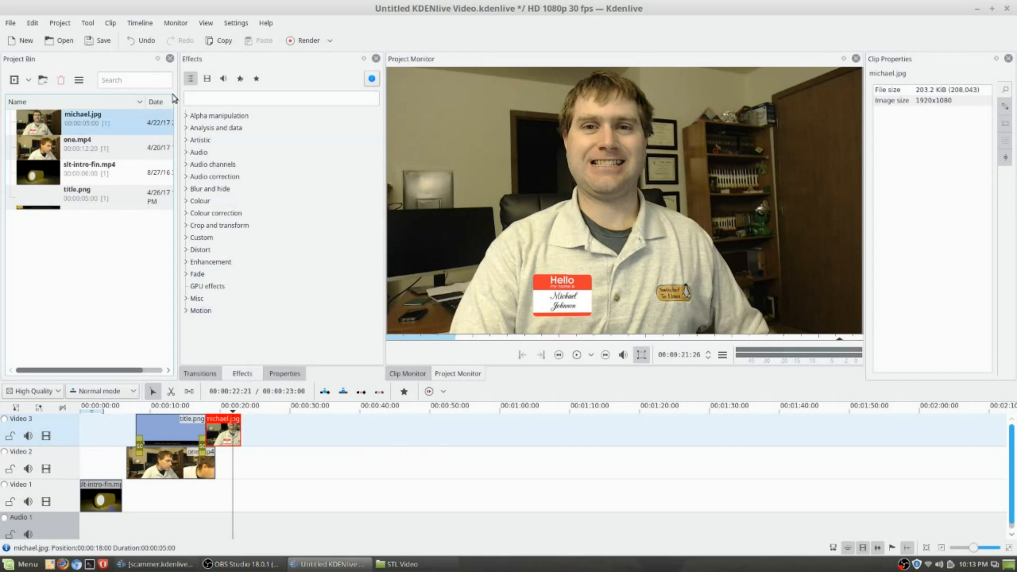
click(193, 274)
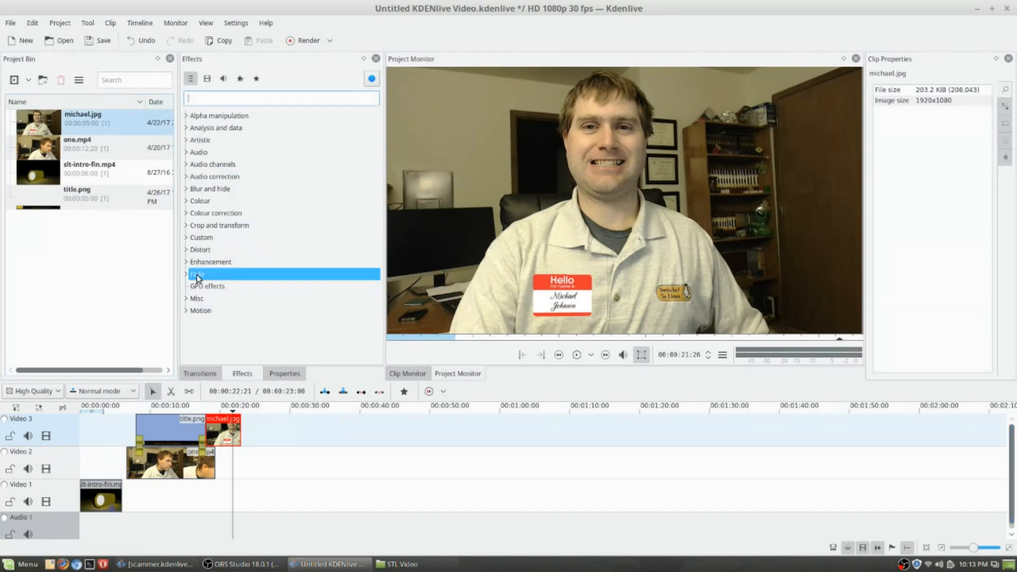
click(189, 274)
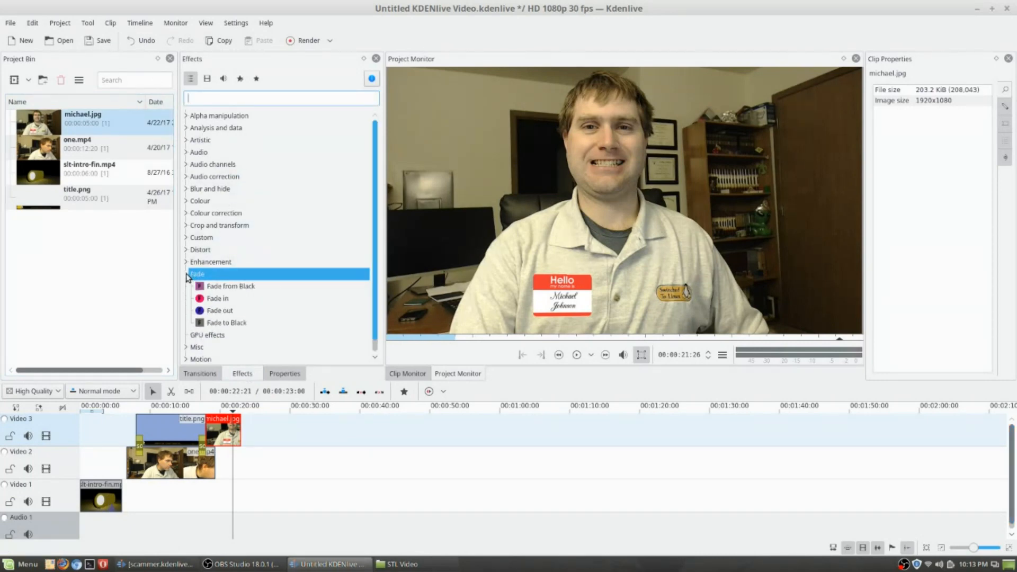
click(188, 274)
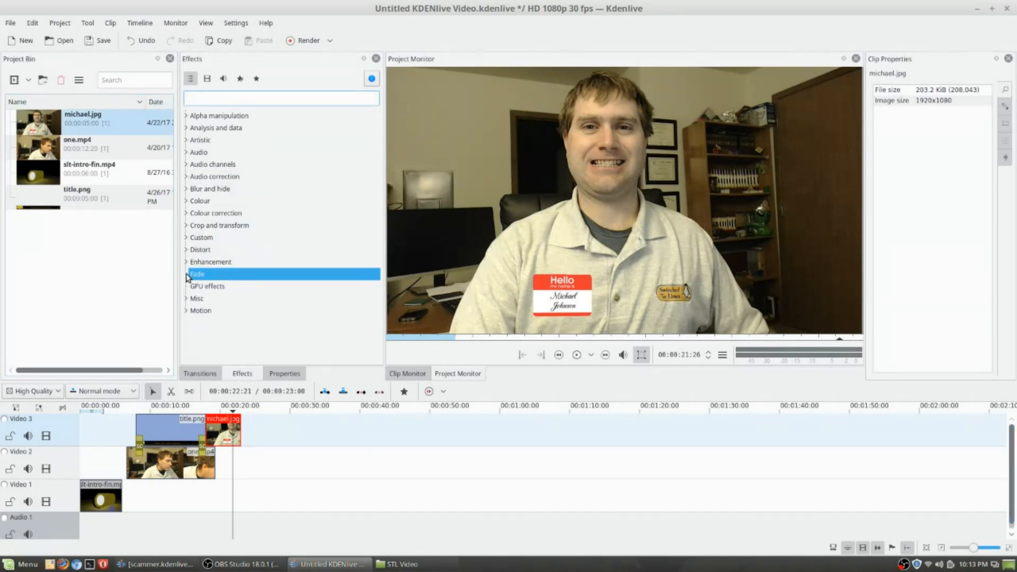
click(186, 226)
click(227, 321)
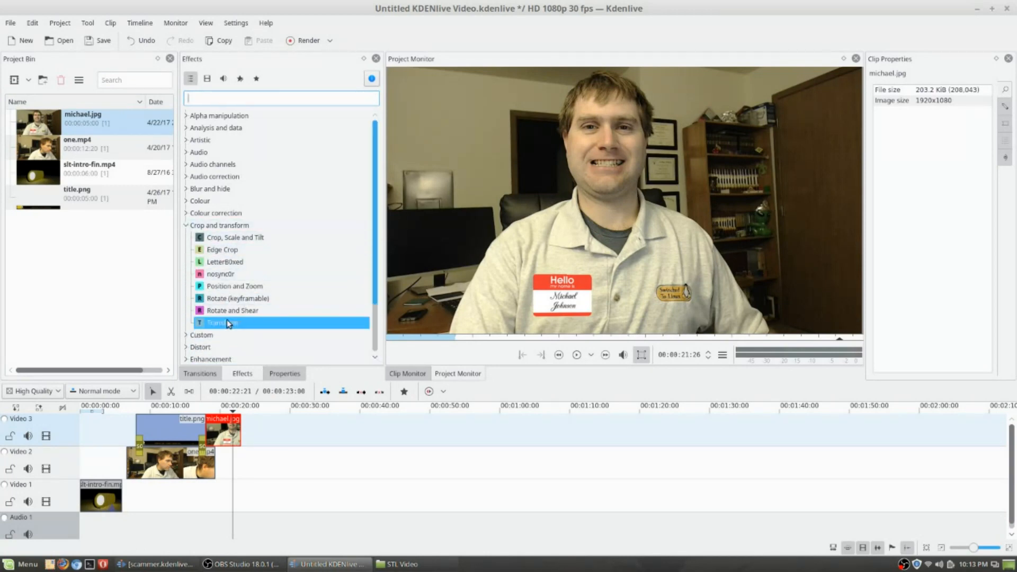
double_click(225, 324)
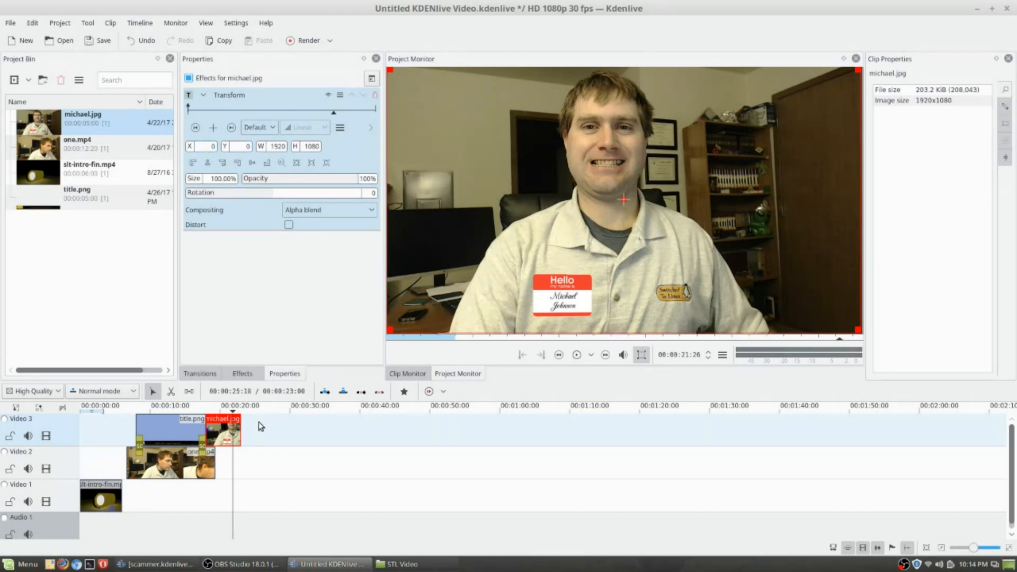
Set the Transform size to 1% at michael.jpg's first keyframe.
click(192, 127)
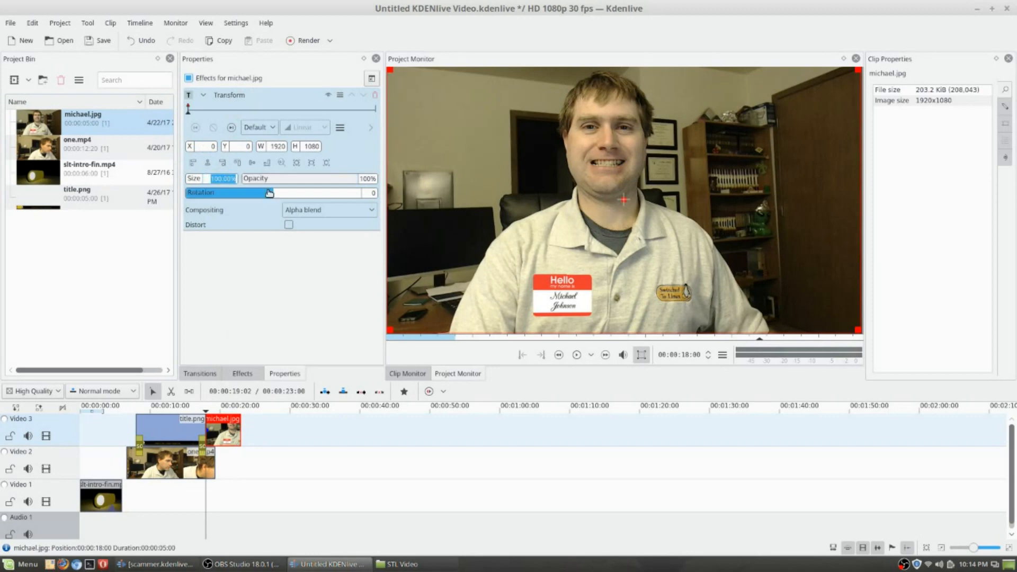
text(1)
key(Return)
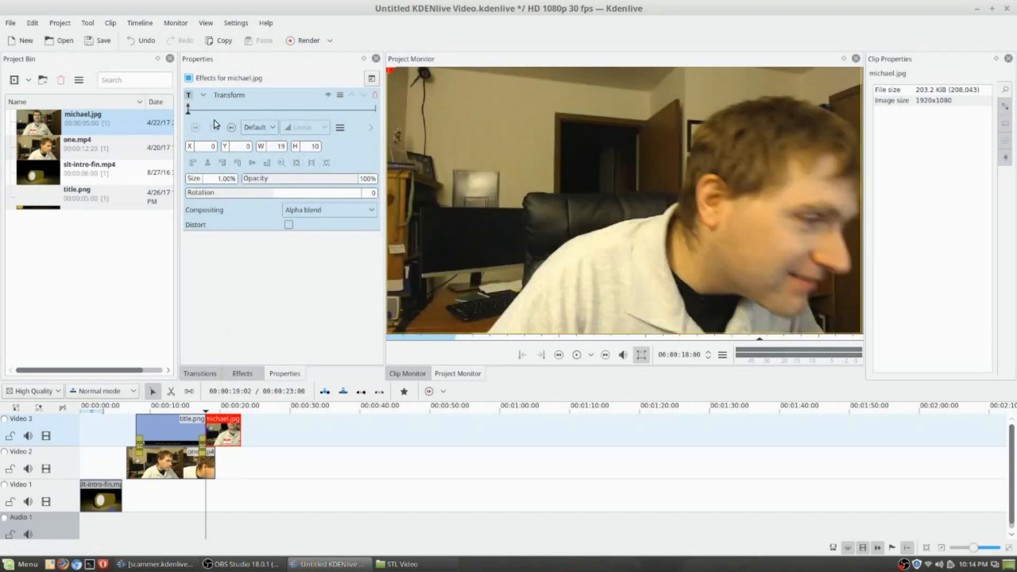
Add a Transform keyframe about halfway through michael.jpg, at 00:00:20:14, and set its size to 100%.
drag(189, 113, 280, 112)
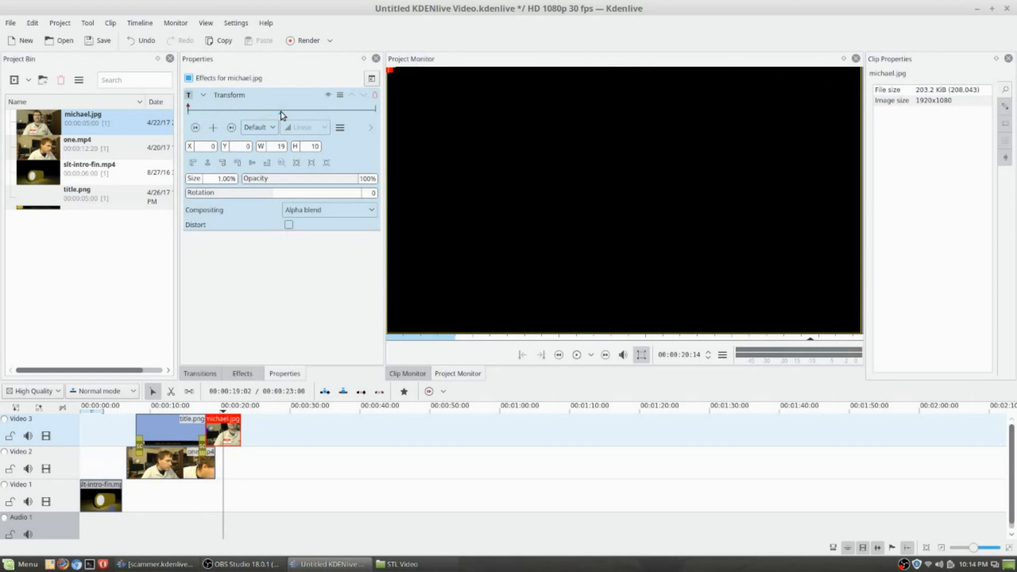
click(213, 127)
text(00)
click(328, 163)
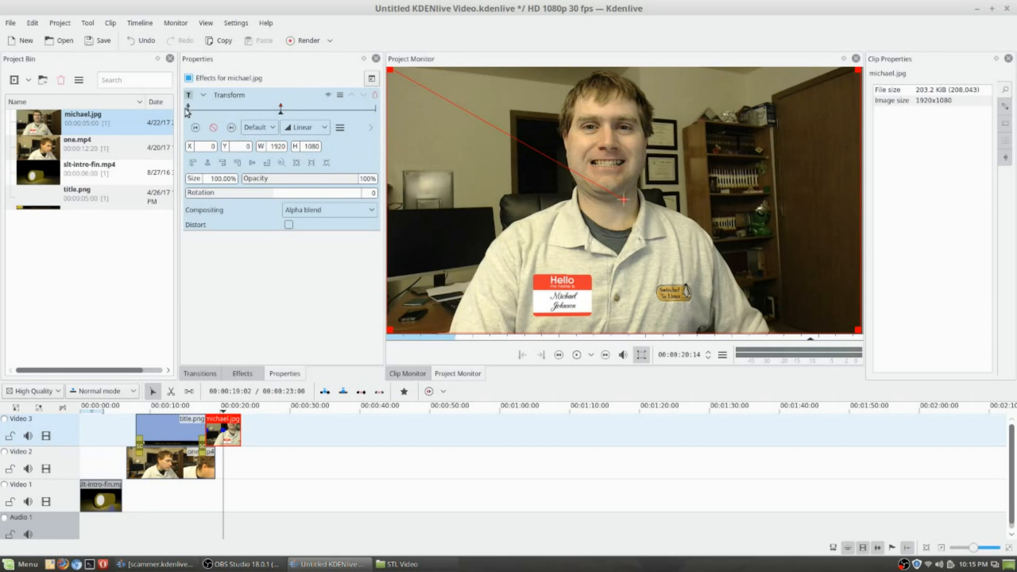
Play the timeline from about 00:00:16:04 to check how michael.jpg grows over the video, and stop playback.
click(193, 410)
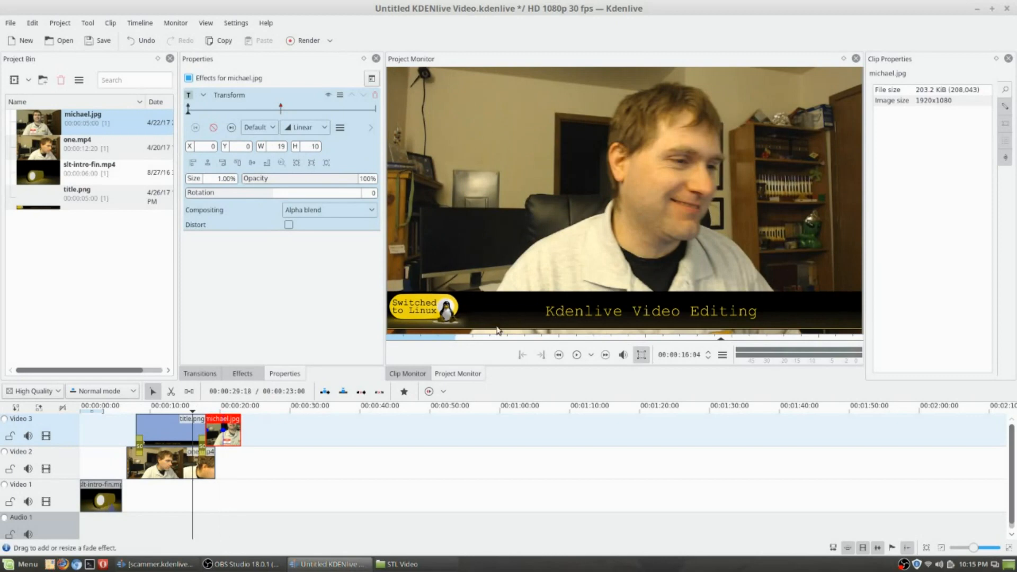
key(space)
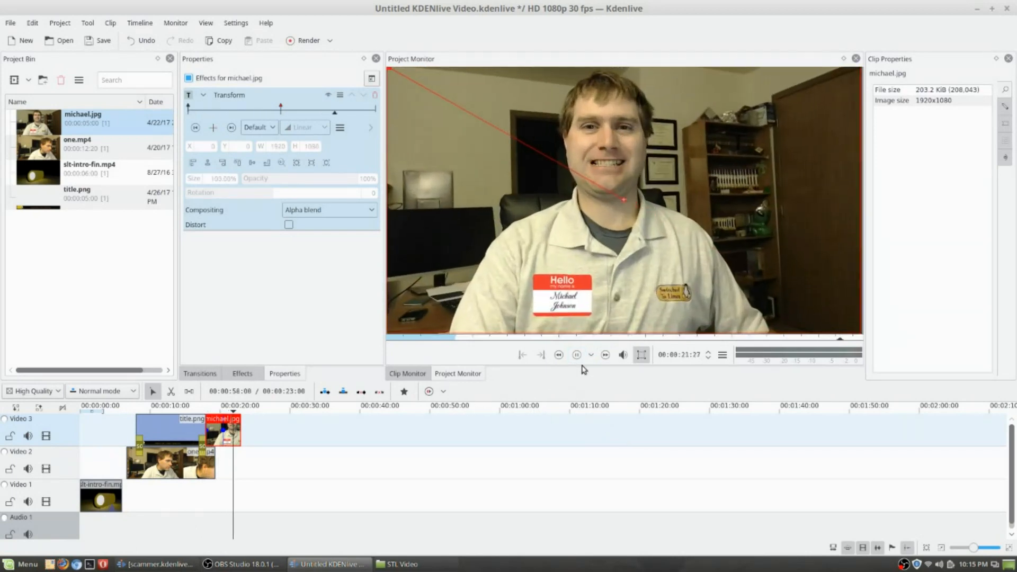
click(576, 354)
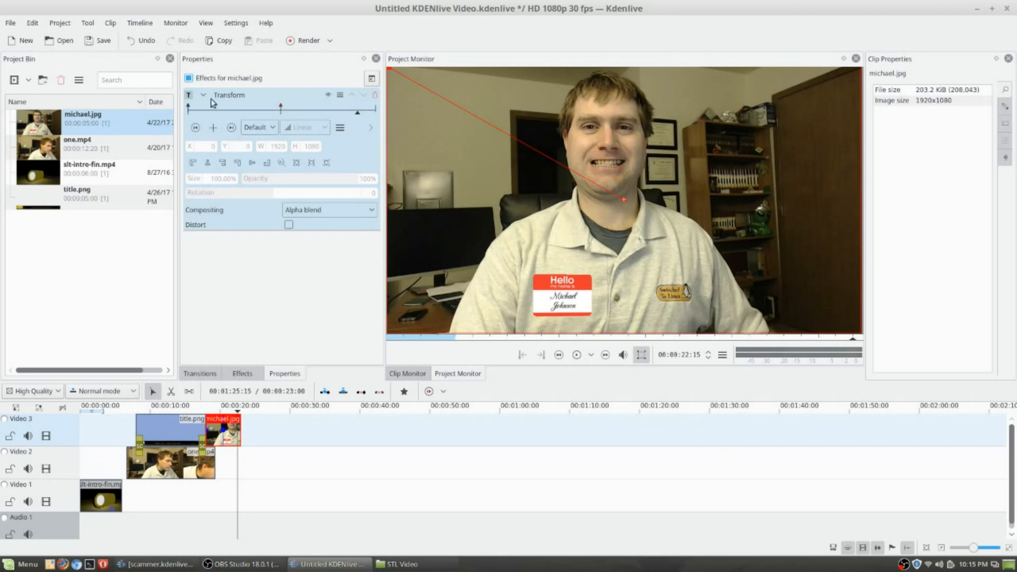
Return to michael.jpg's first Transform keyframe and set its opacity to 25%.
click(195, 128)
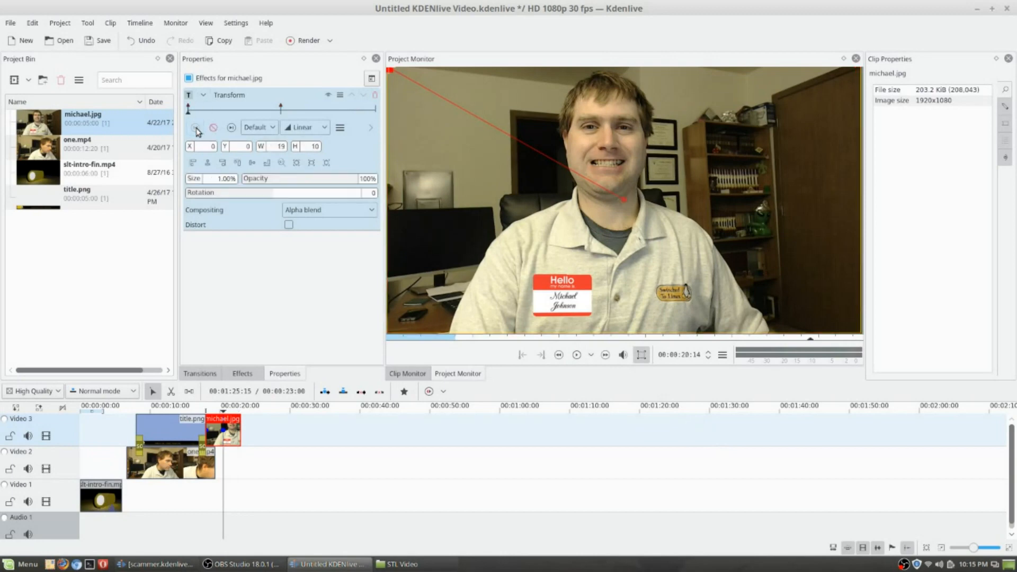
click(195, 129)
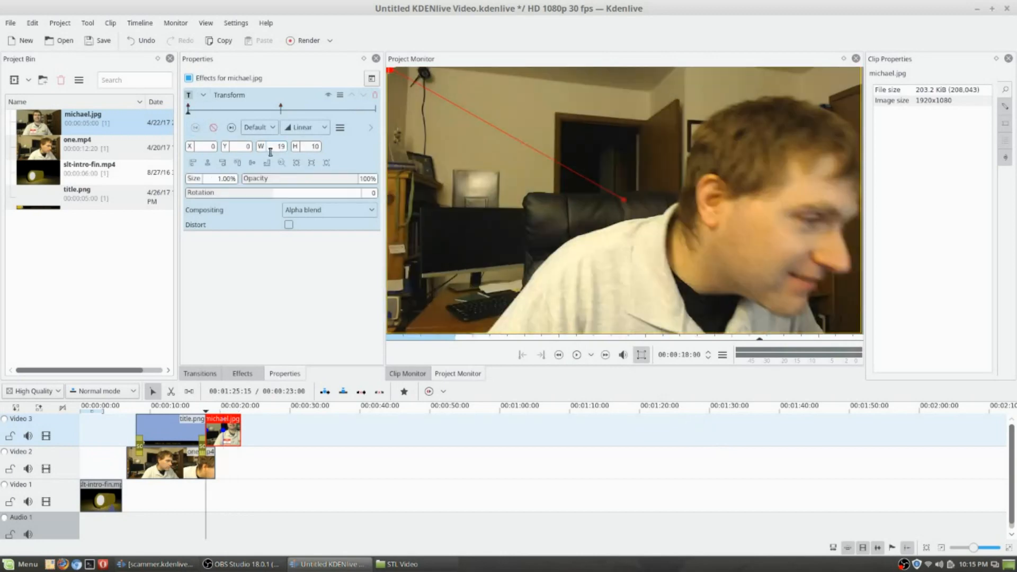
double_click(361, 179)
text(25)
key(Return)
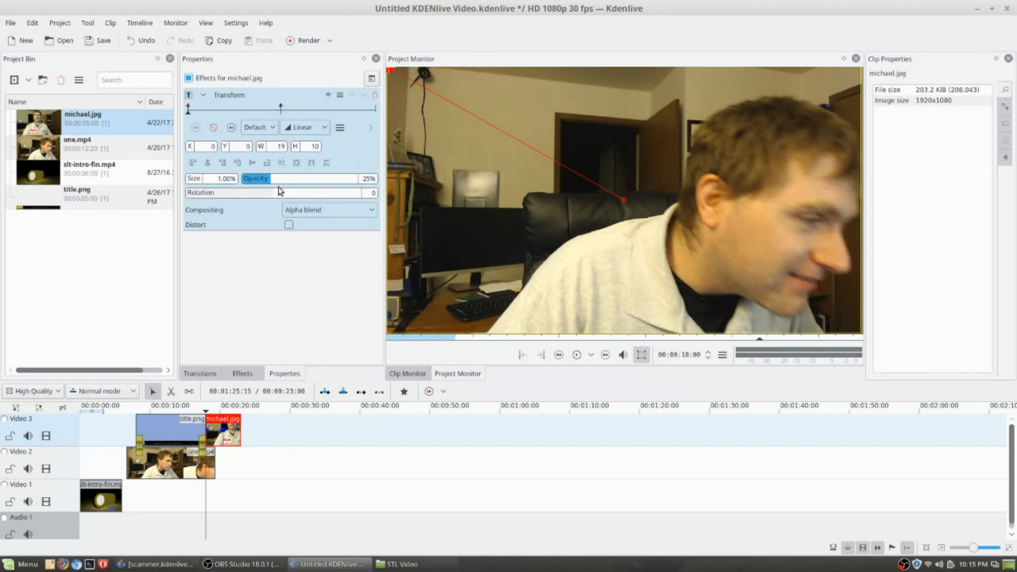
Set the Transform rotation to -50 at michael.jpg's first keyframe and go to the next keyframe.
click(225, 195)
drag(225, 196, 255, 199)
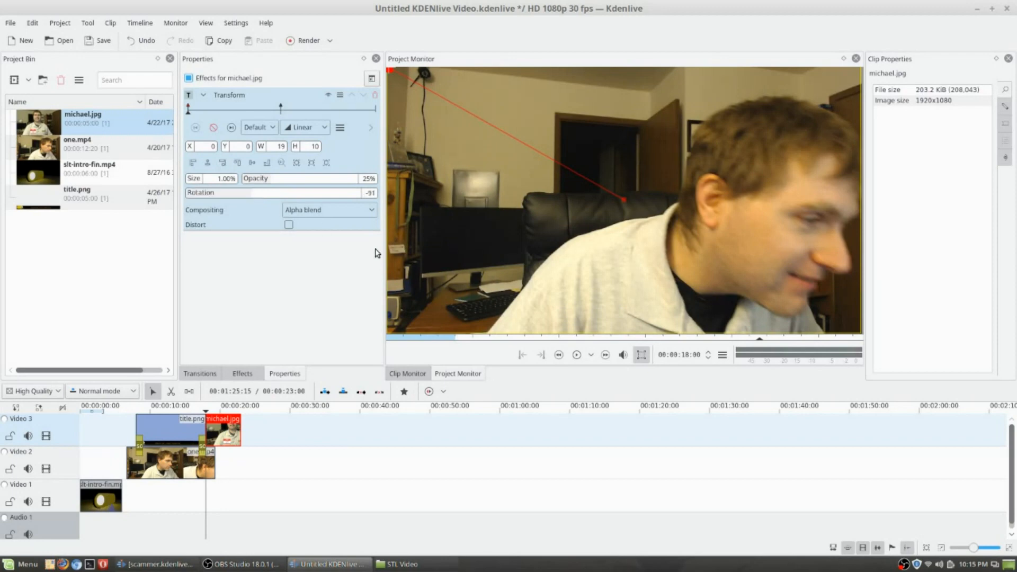
key(Left)
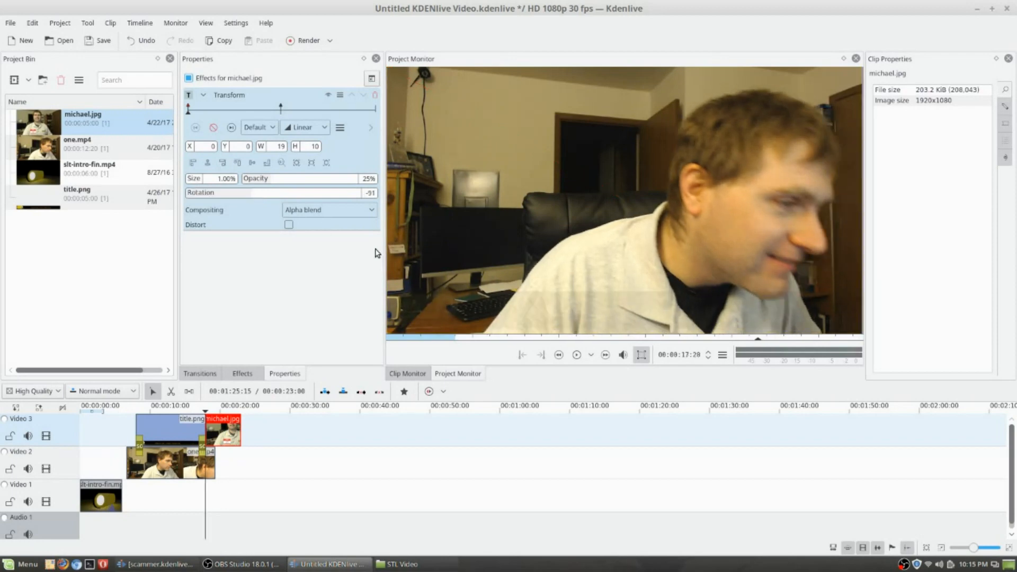
key(Right)
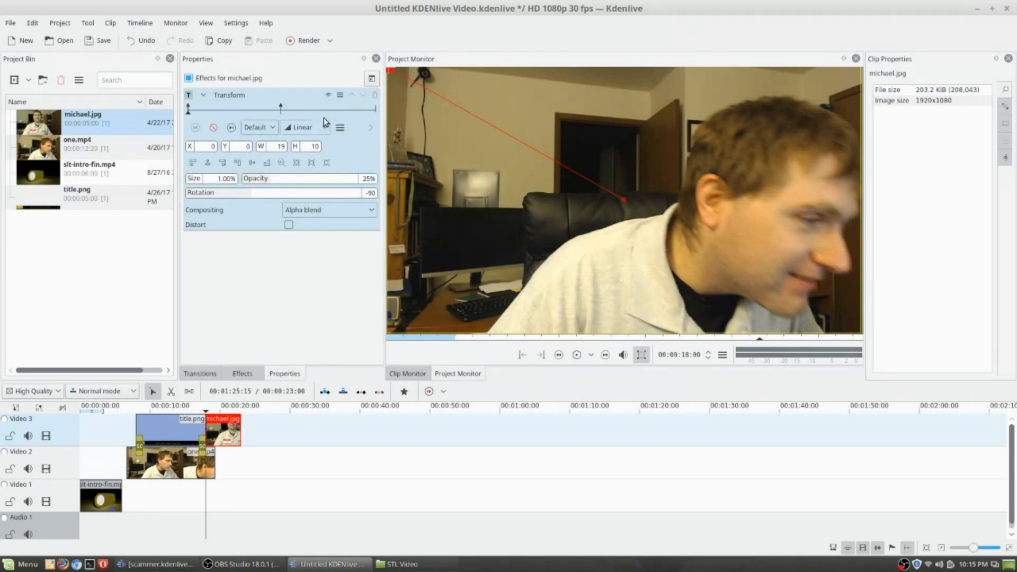
click(232, 129)
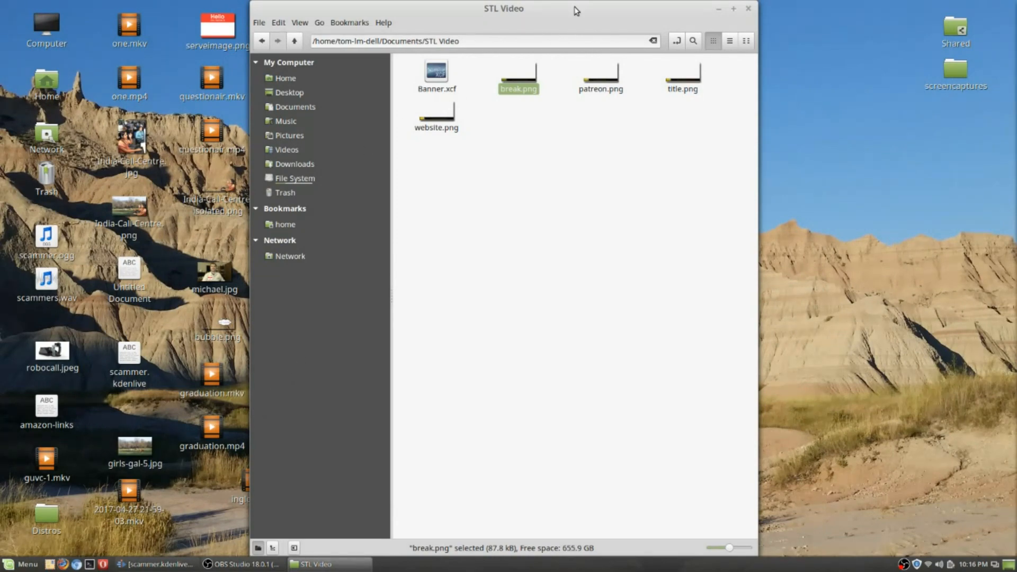
Close the STL Video folder window and open the Untitled KDENlive Video.kdenlive project from the desktop.
click(748, 9)
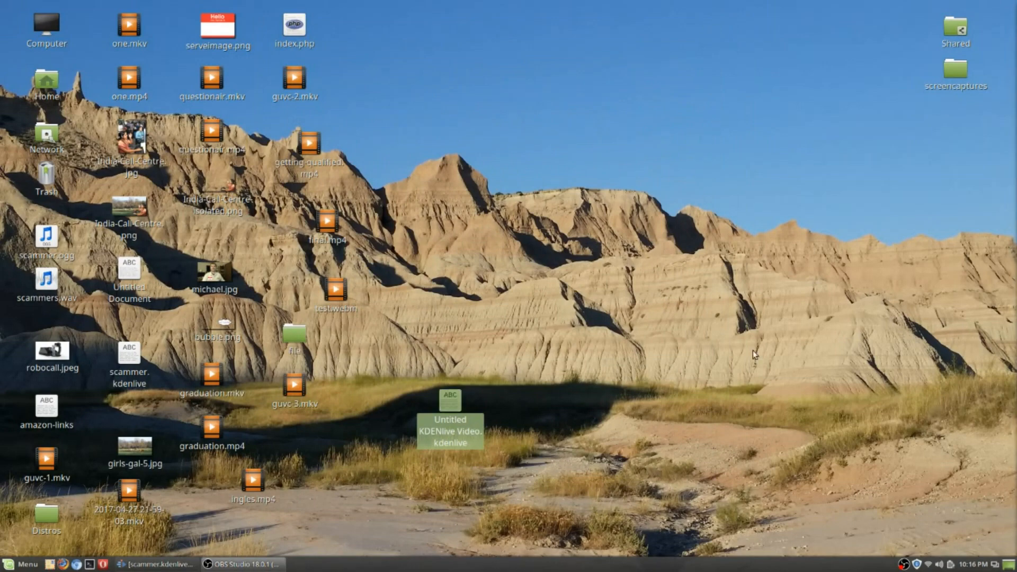
key(Return)
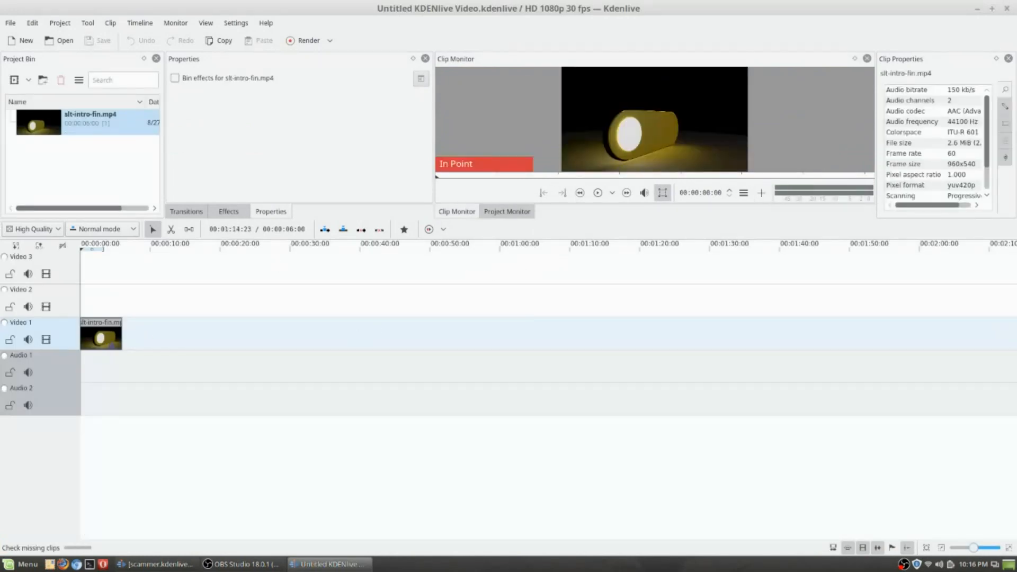
Close the Untitled KDENlive Video project and switch to the open scammer.kdenlive project.
click(977, 9)
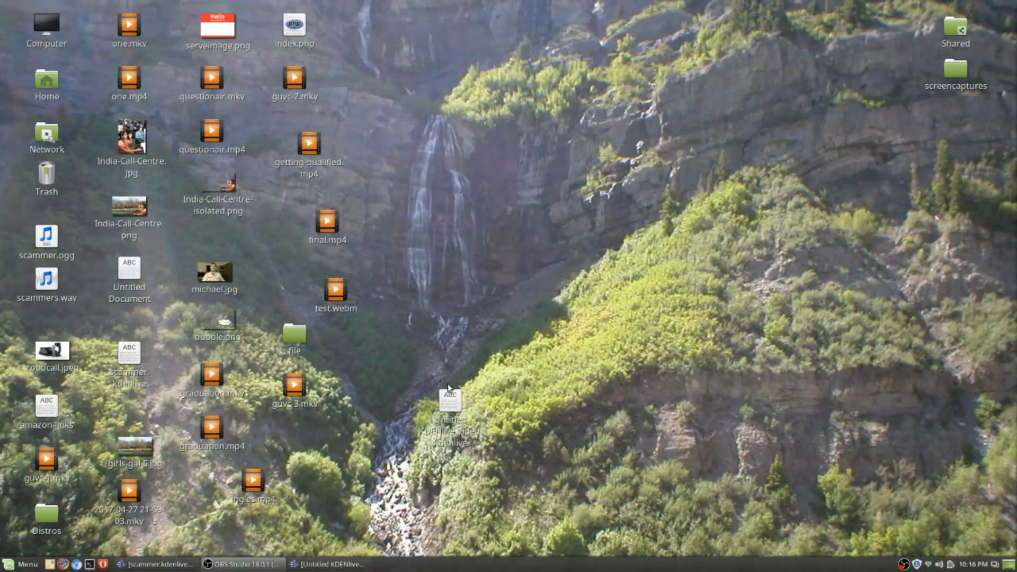
click(328, 563)
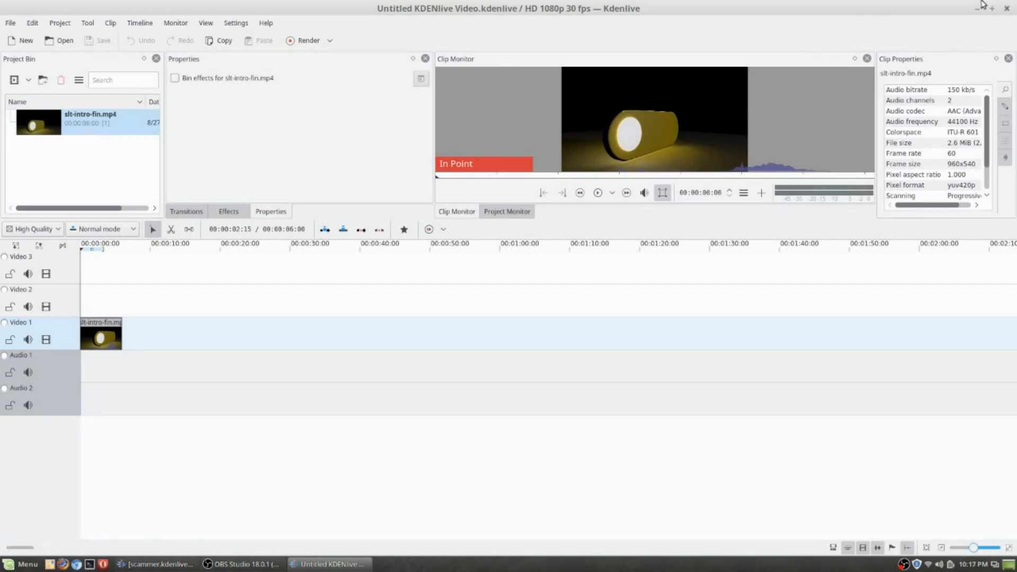
click(1007, 9)
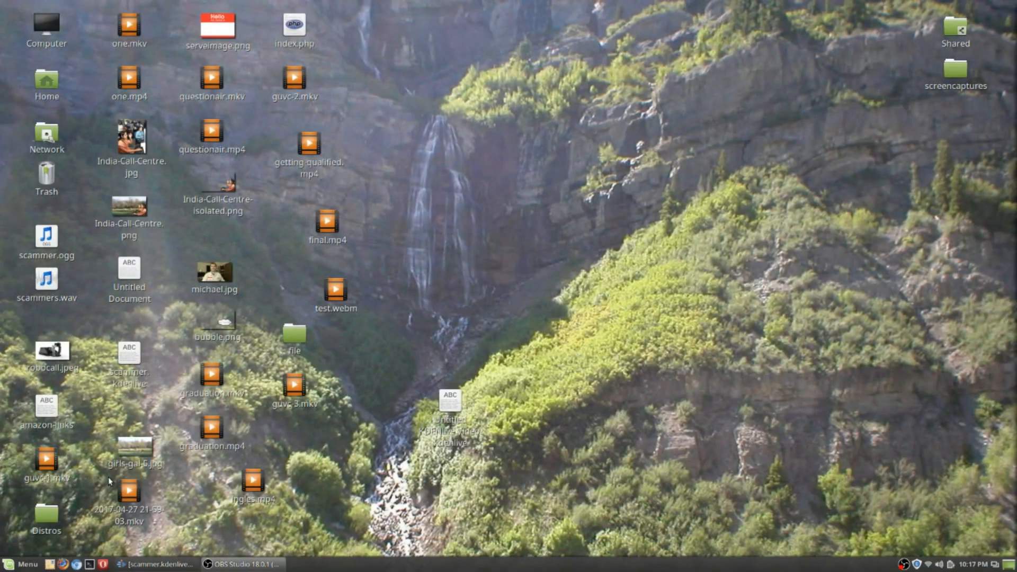
click(165, 566)
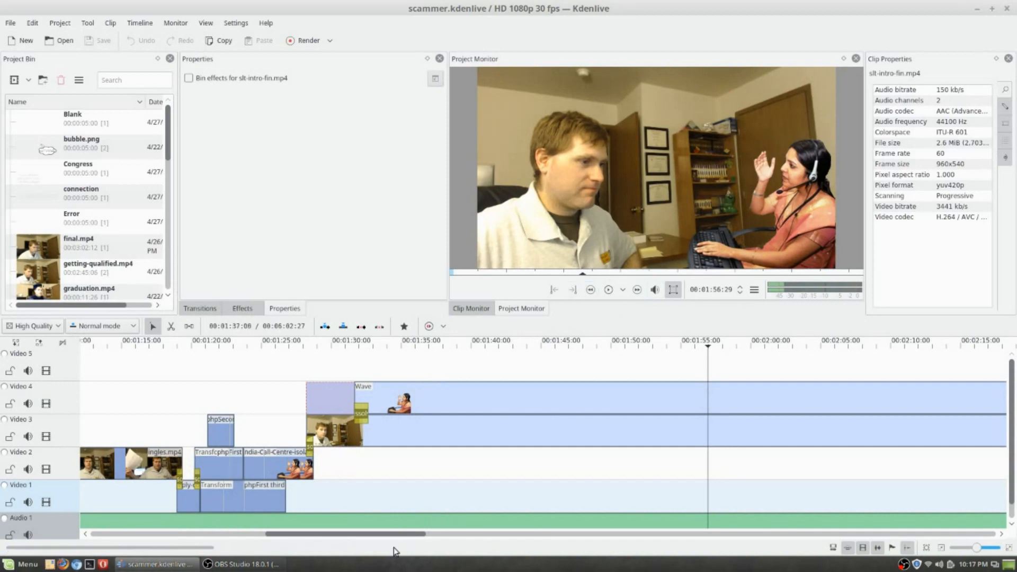
Return to the timeline start and examine the effects of the robo-ref, one.mp4, Congress and michael.jpg clips.
drag(396, 534, 173, 511)
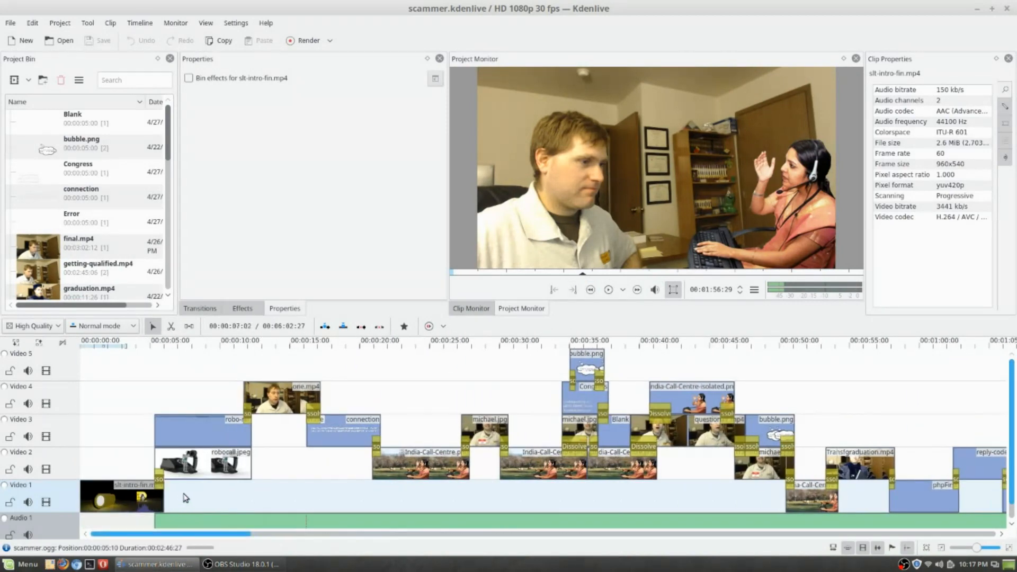
click(83, 341)
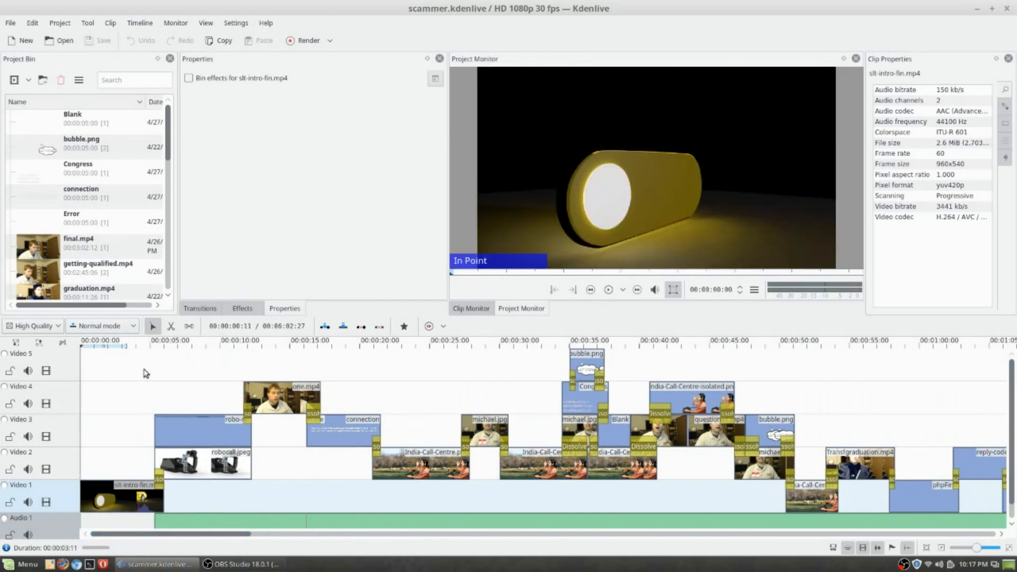
click(192, 430)
click(172, 458)
click(176, 436)
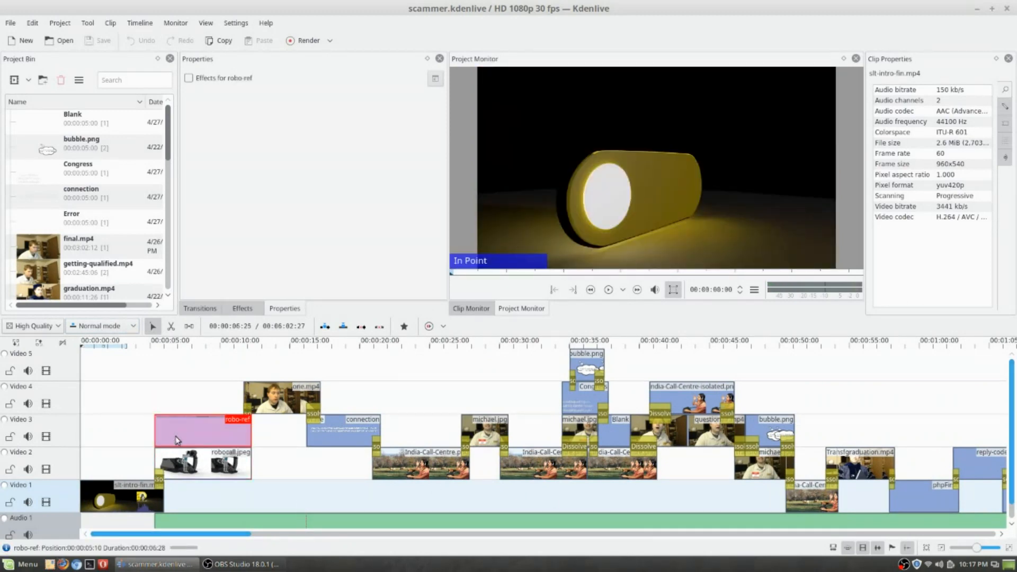
click(280, 401)
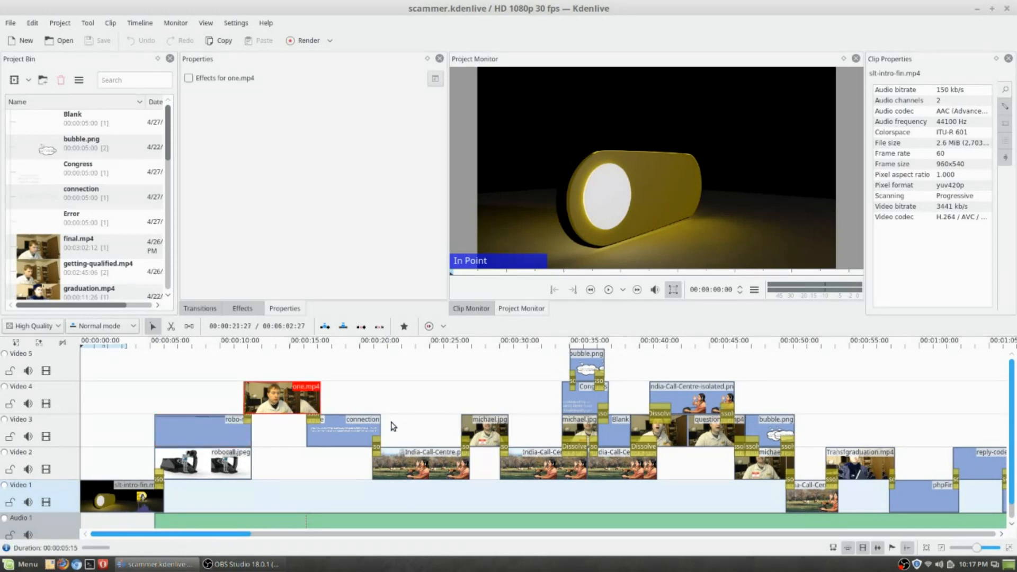
click(584, 399)
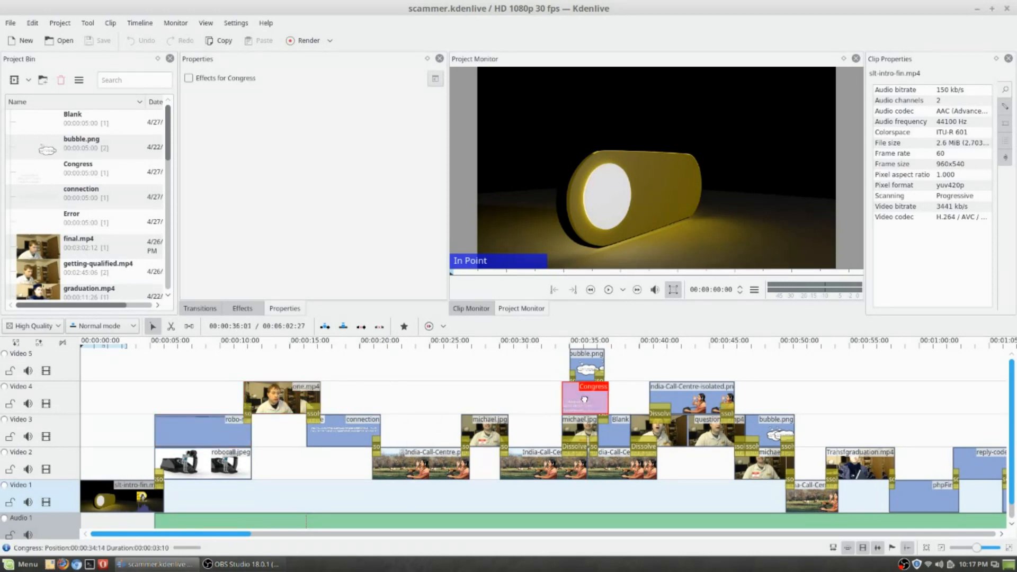
click(583, 434)
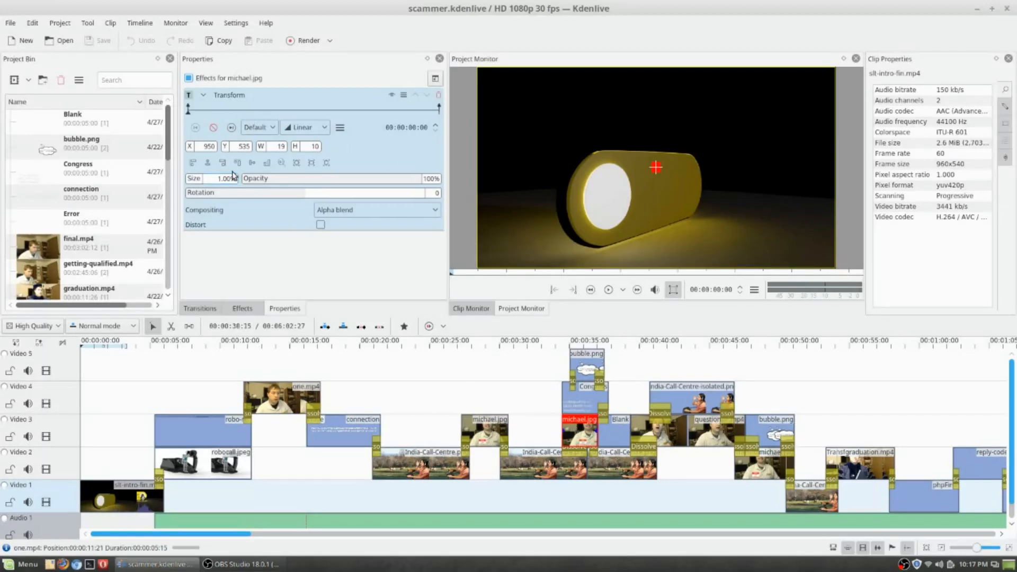
Step between the first and last Transform keyframes of the michael.jpg clip under the Congress title to compare its size.
click(544, 346)
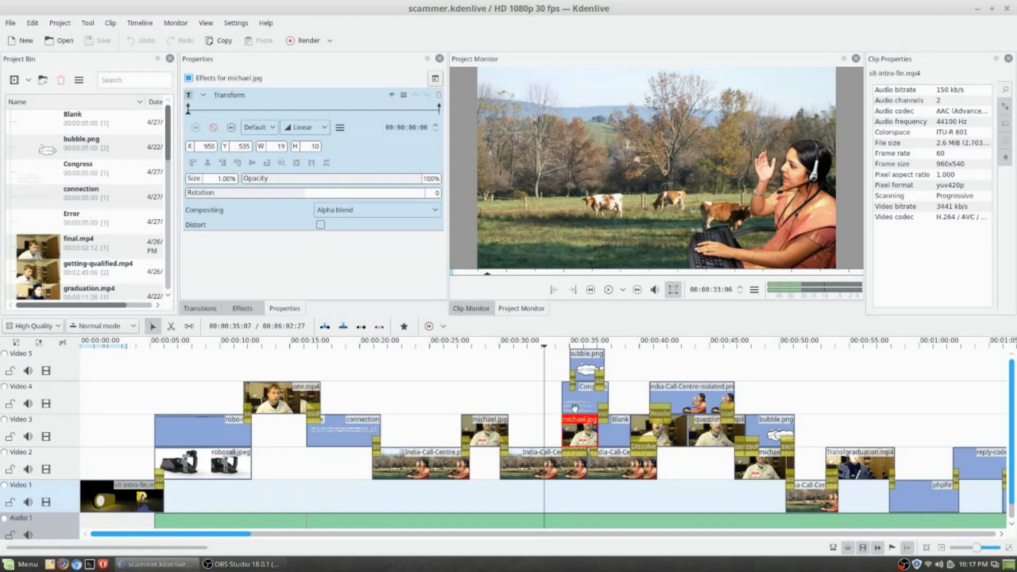
click(583, 341)
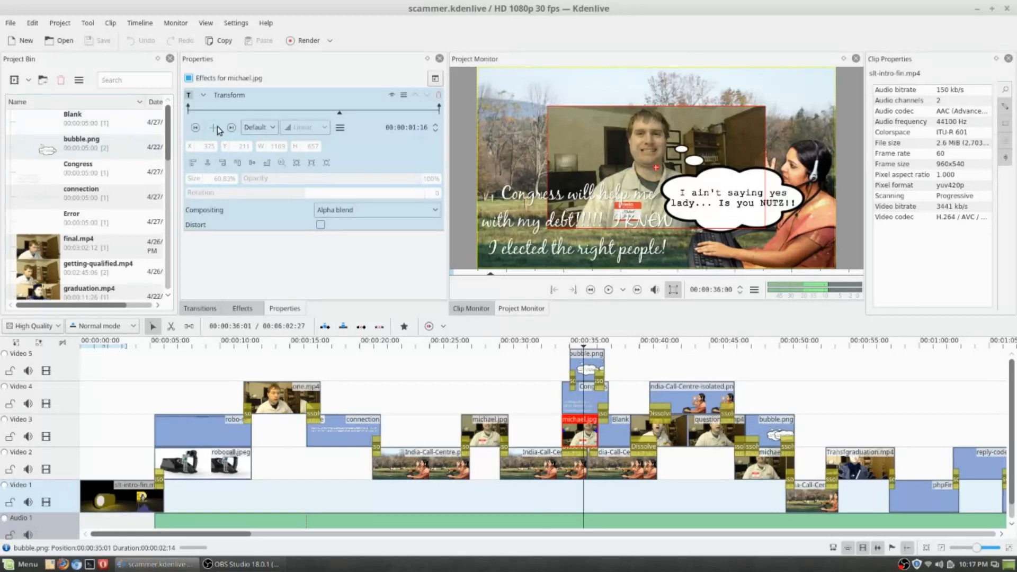
click(195, 127)
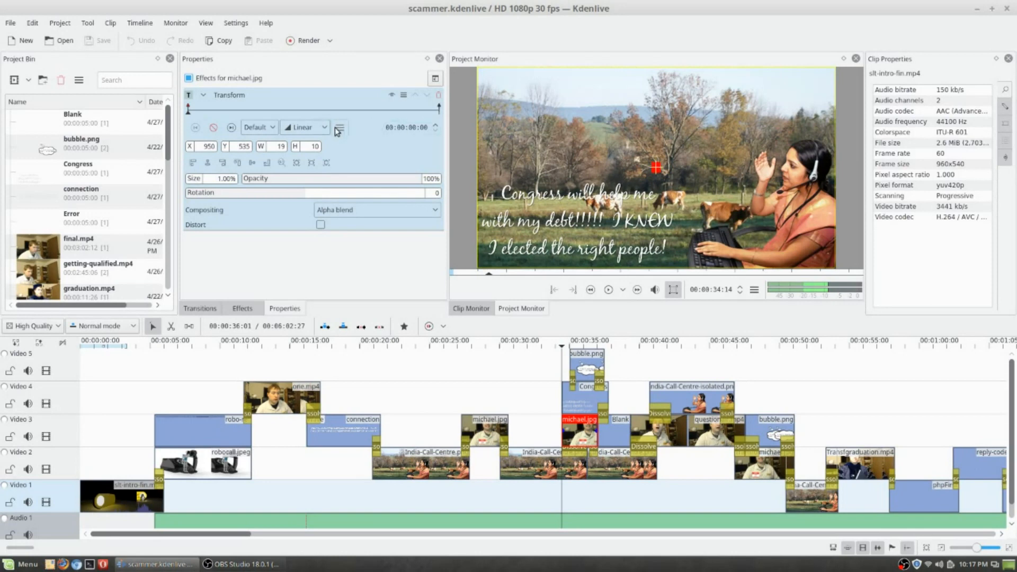
click(231, 127)
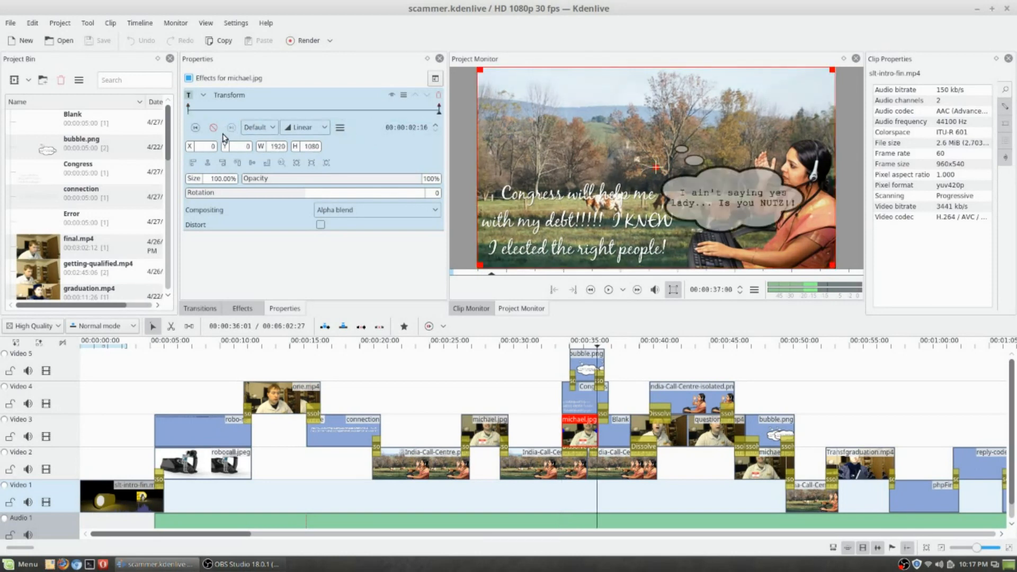
click(195, 127)
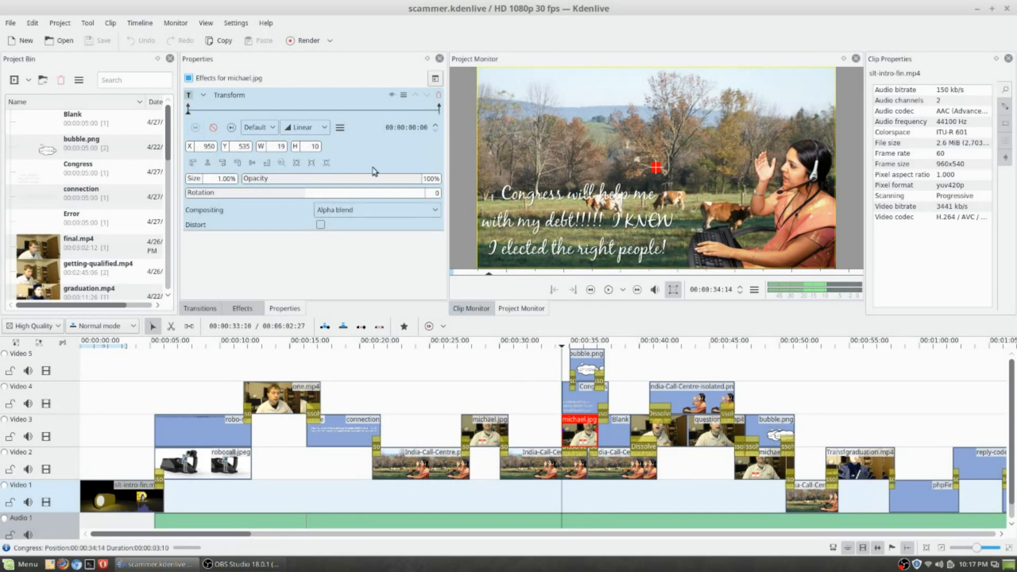
Play the timeline from about 00:00:32:19 through the Congress title and bubble.png section, and stop playback.
click(536, 343)
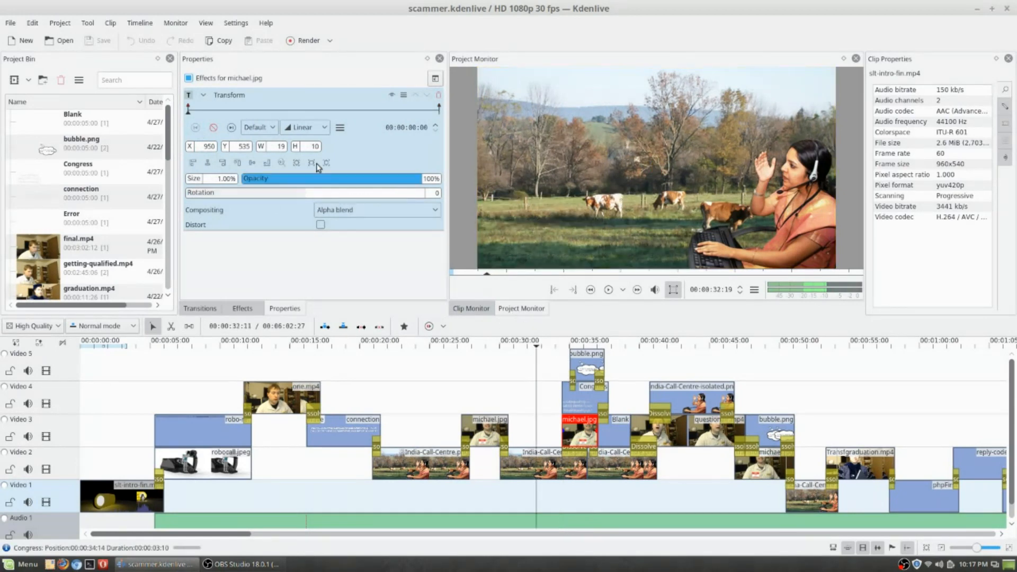
key(space)
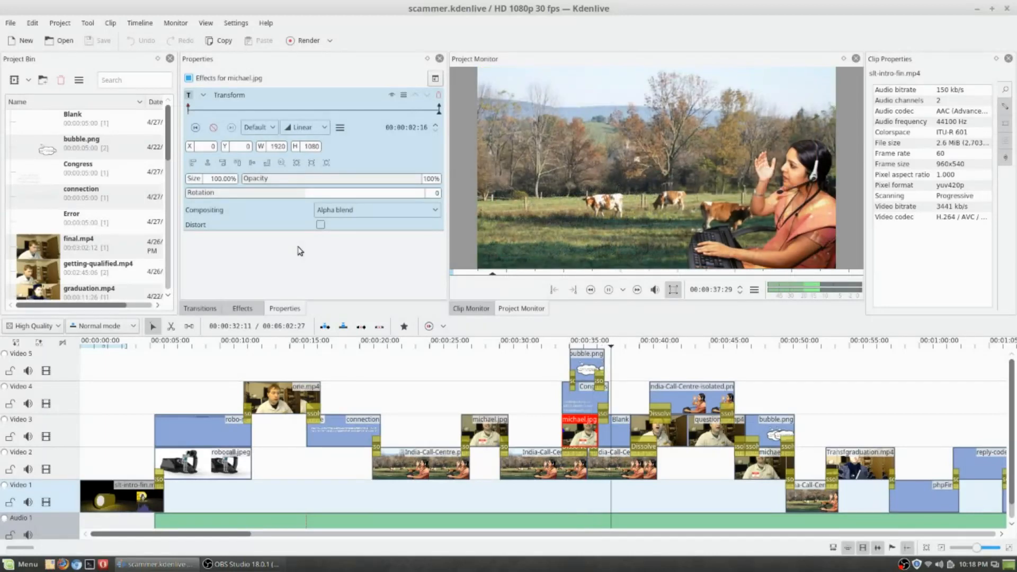
key(space)
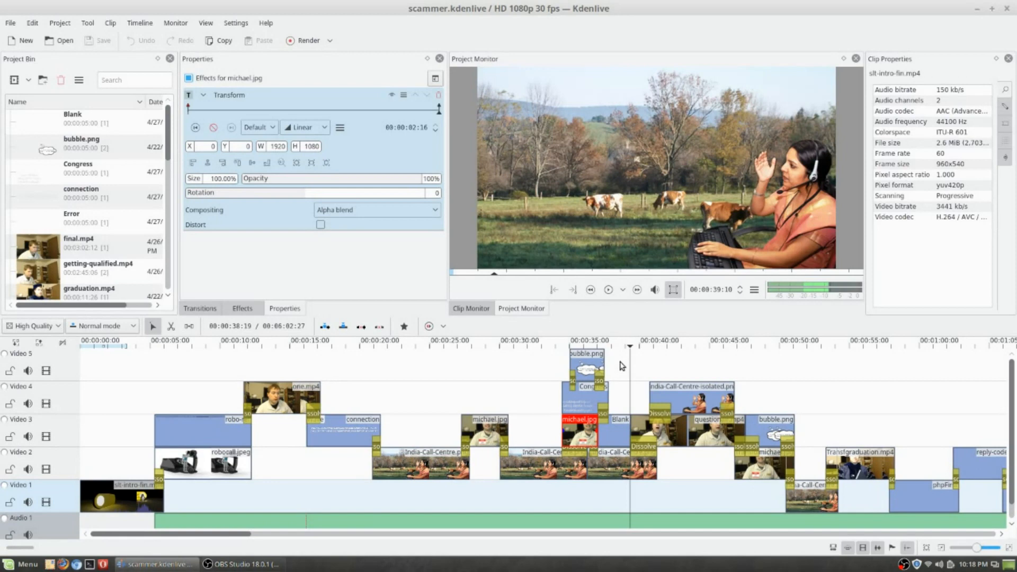
Examine the effects of questionair.mp4, India-Call-Centre-isolated.png, the Video 3 bubble.png and the michael.jpg clip on Video 2.
click(642, 428)
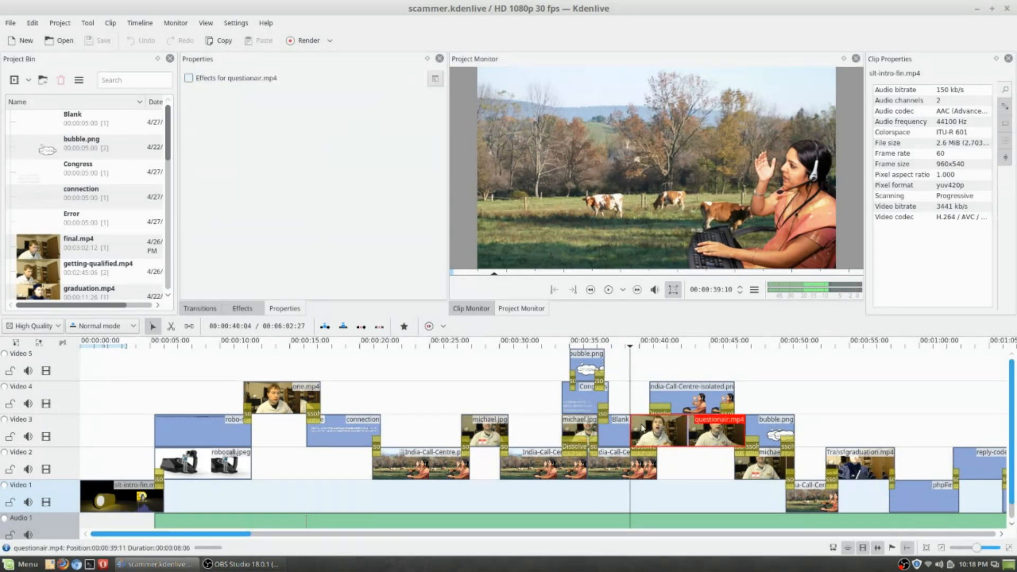
click(691, 405)
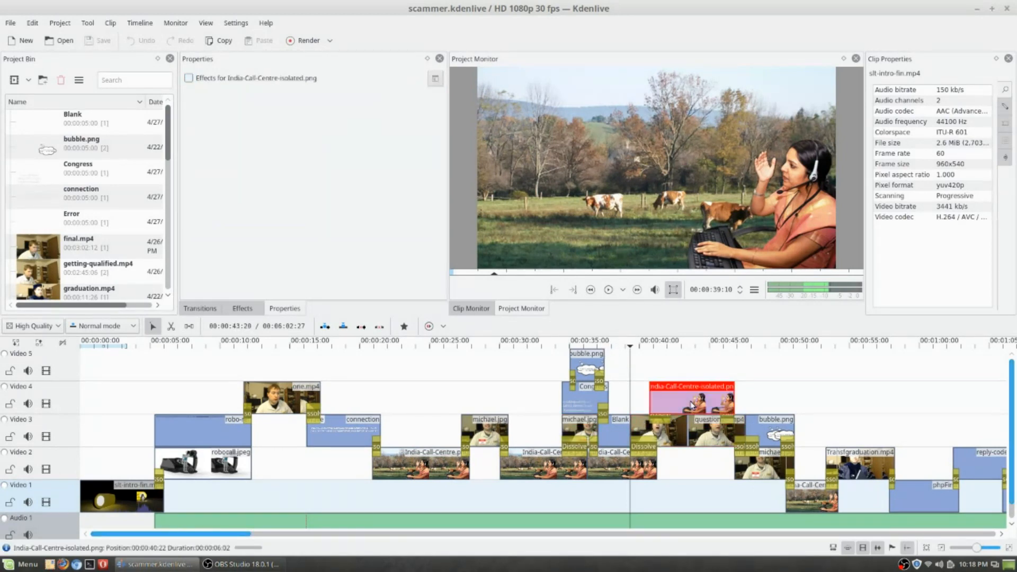
click(776, 433)
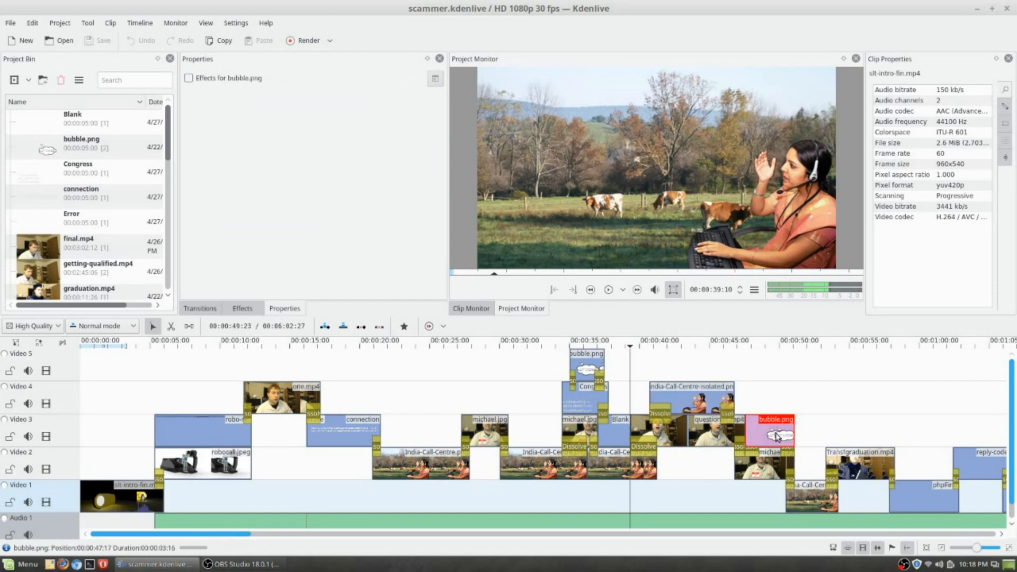
click(768, 465)
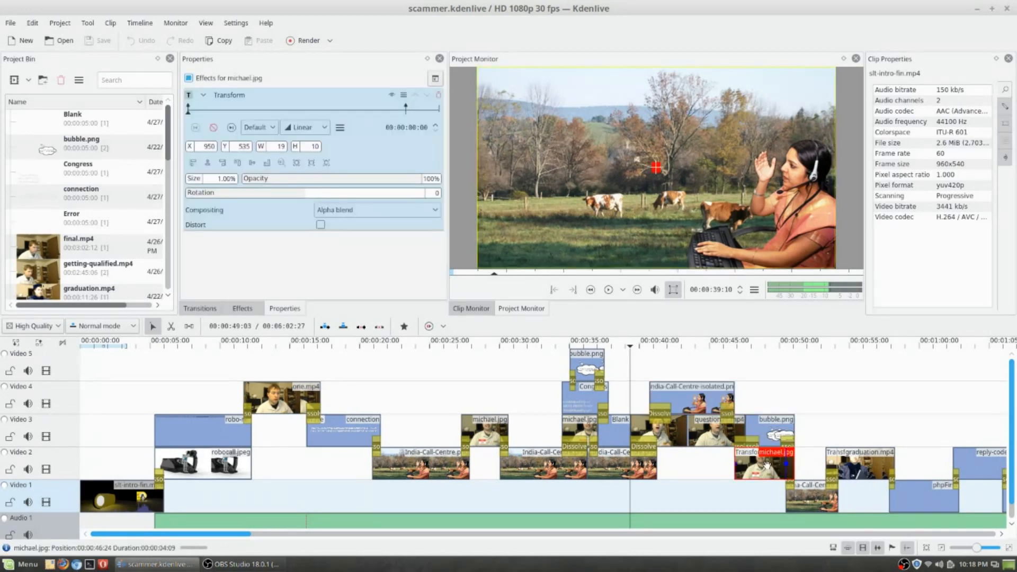
Play the timeline from 00:00:46:15 to preview michael.jpg on Video 2, stop, and go back to review the questionair.mp4 section.
click(731, 343)
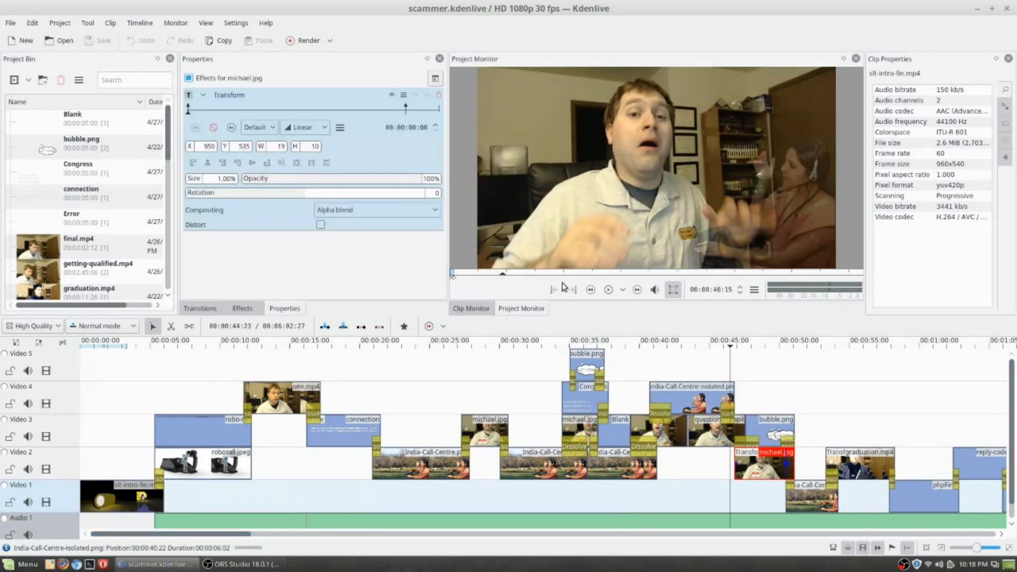
click(608, 289)
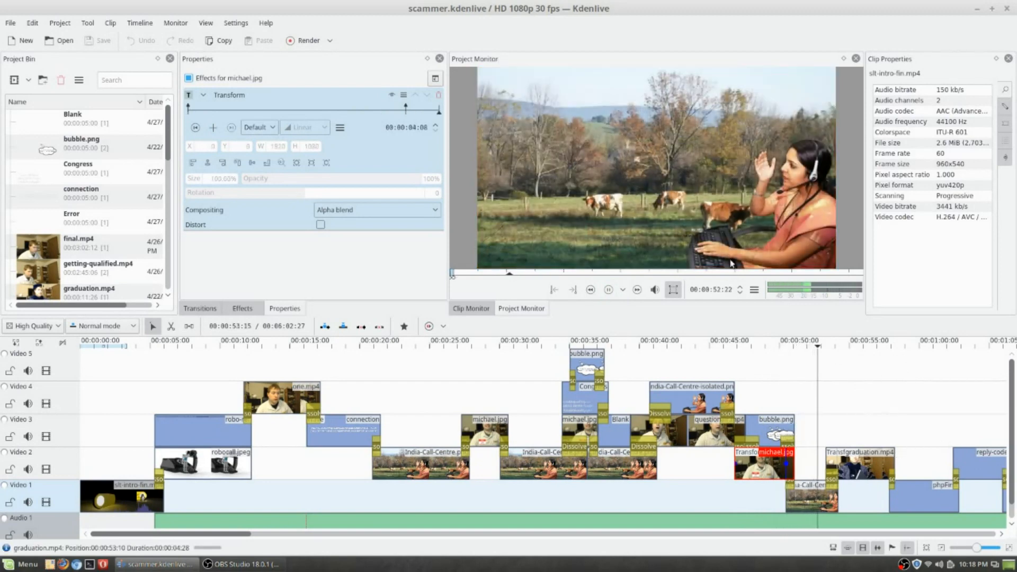
click(608, 289)
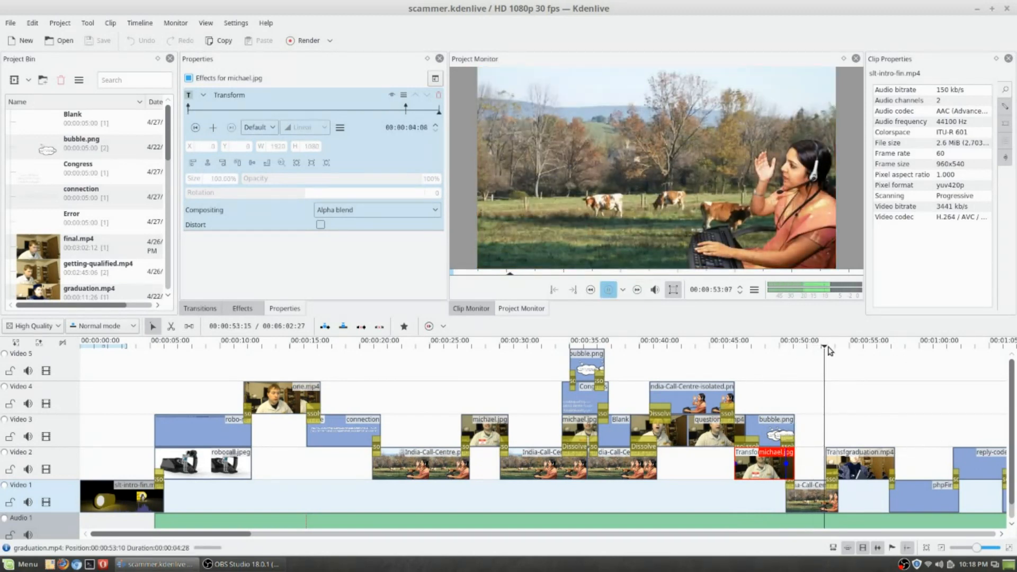
click(759, 342)
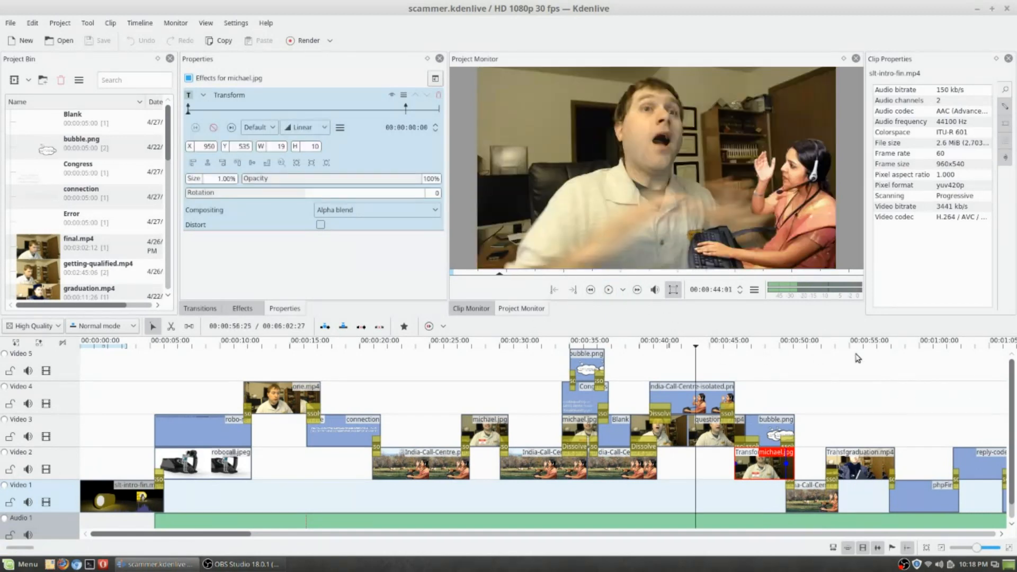
click(608, 290)
click(608, 290)
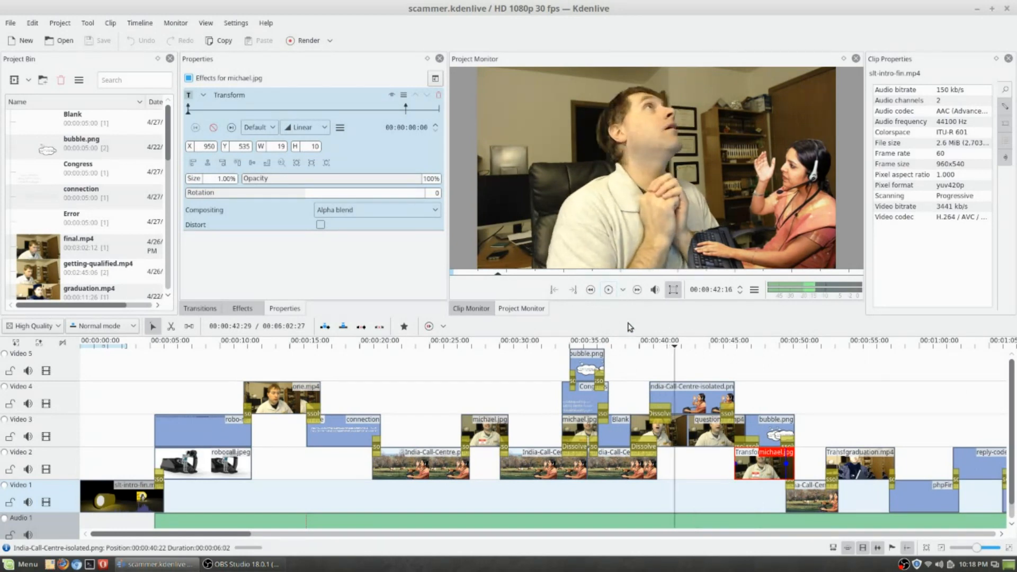
Examine the effects of the ingles.mp4, reply-code, Error and phpSecond clips further along the timeline.
scroll(511, 395, right, 6)
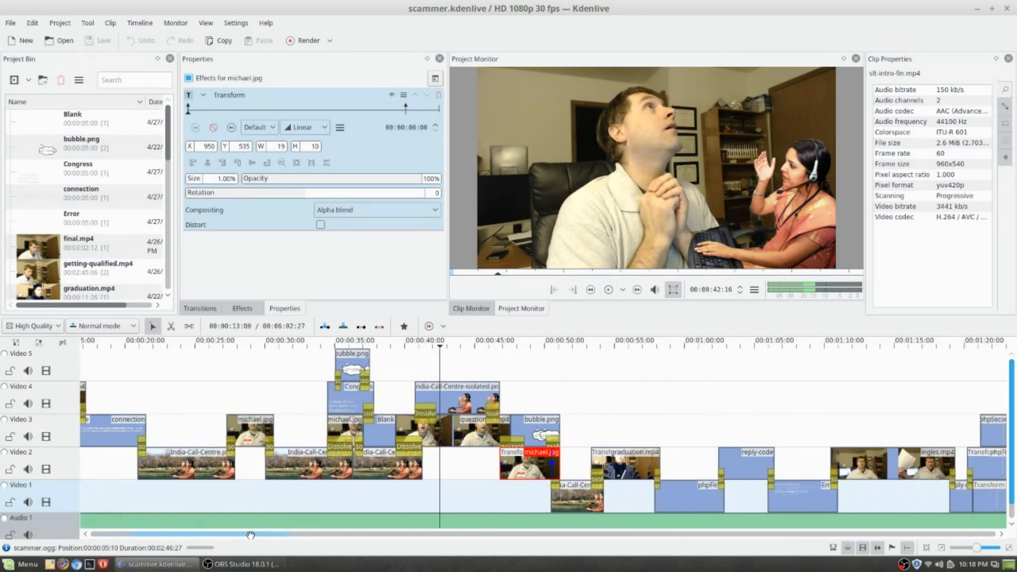
click(700, 457)
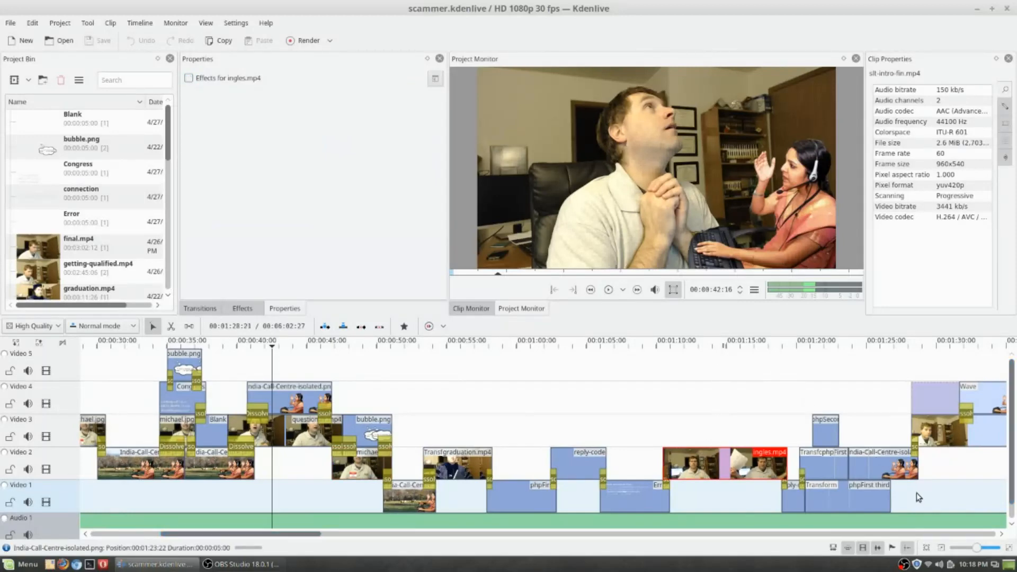
click(571, 455)
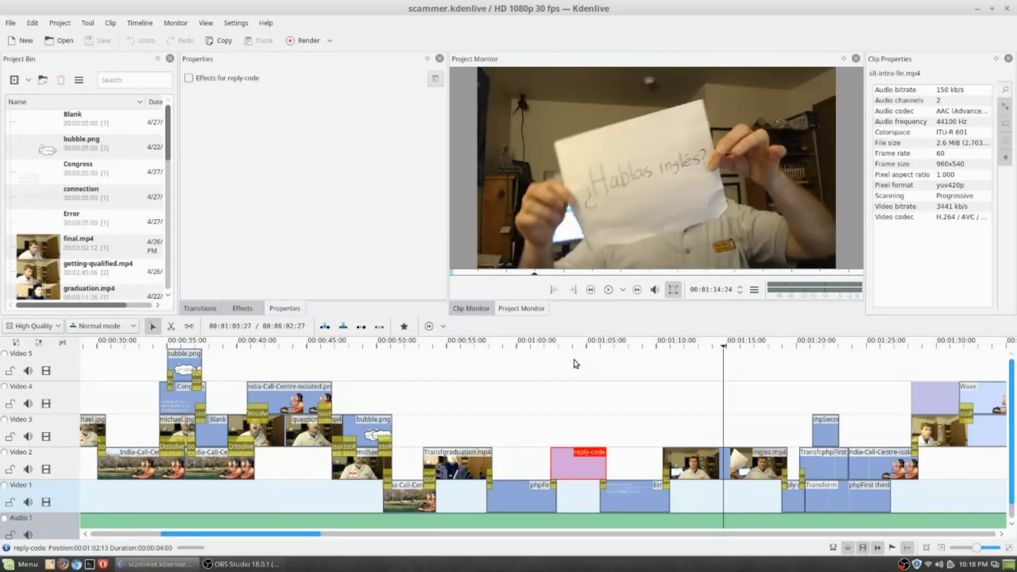
click(635, 496)
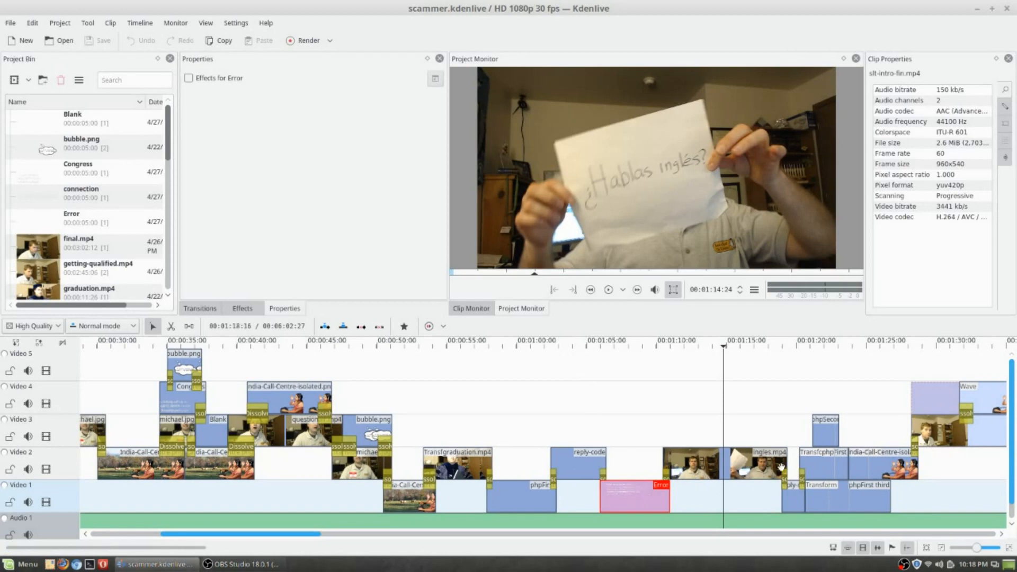
click(822, 465)
click(823, 437)
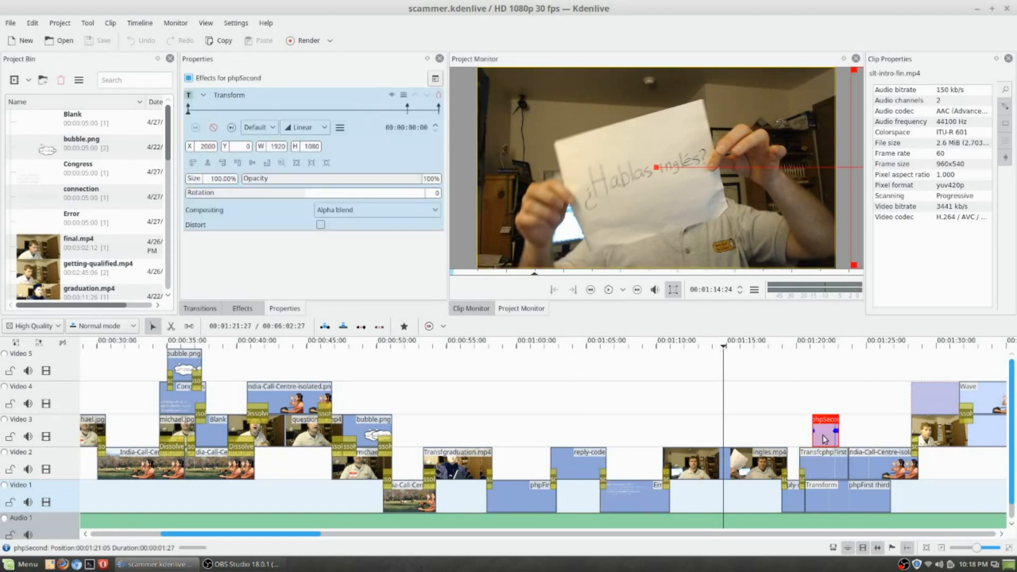
Select phpFirst on Video 2, view its second Transform keyframe, and return to its first keyframe.
click(824, 471)
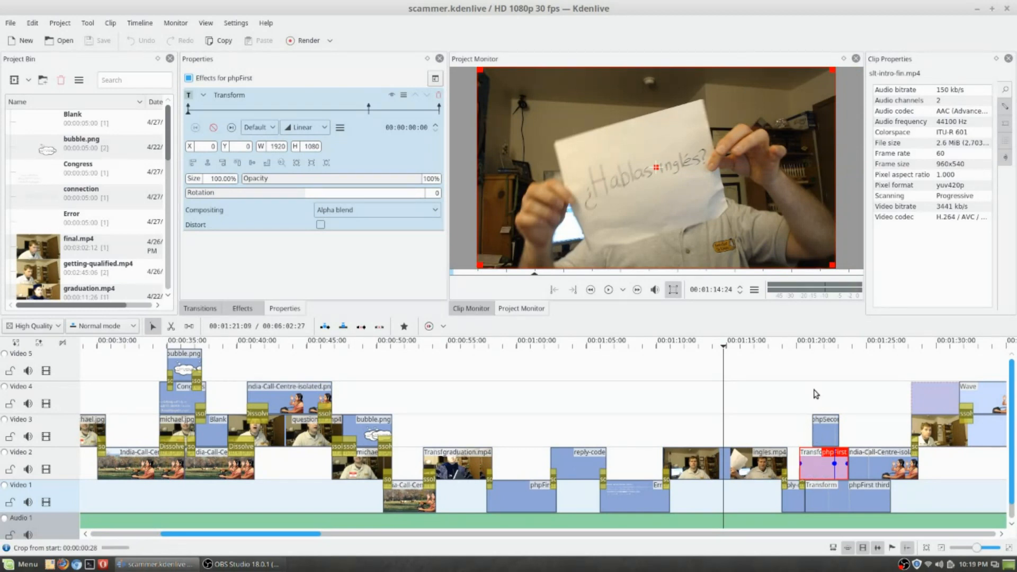
click(231, 128)
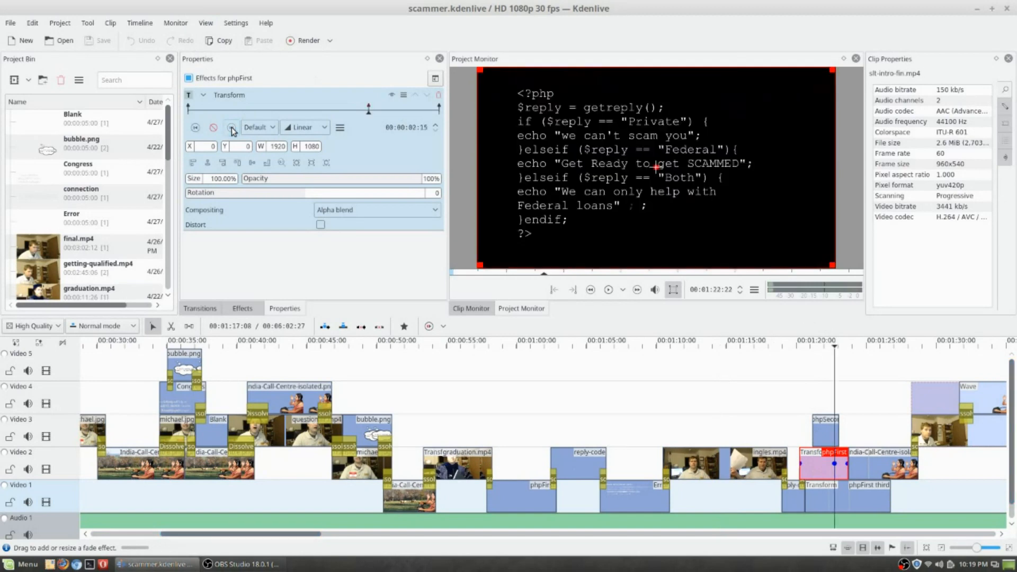
click(196, 129)
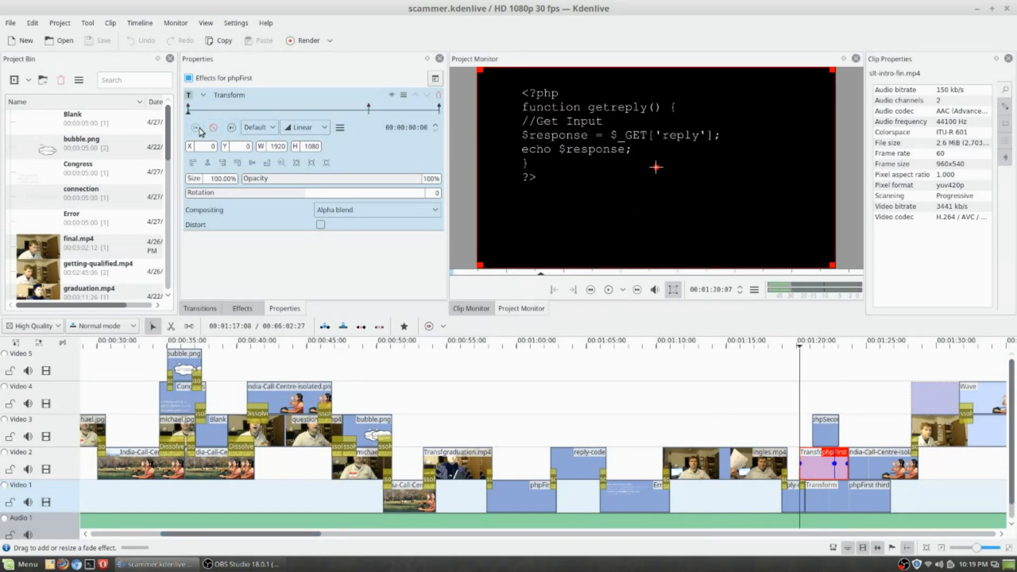
Step through the three Transform keyframes of phpFirst on Video 2, go back to the first, and step through them again.
click(236, 129)
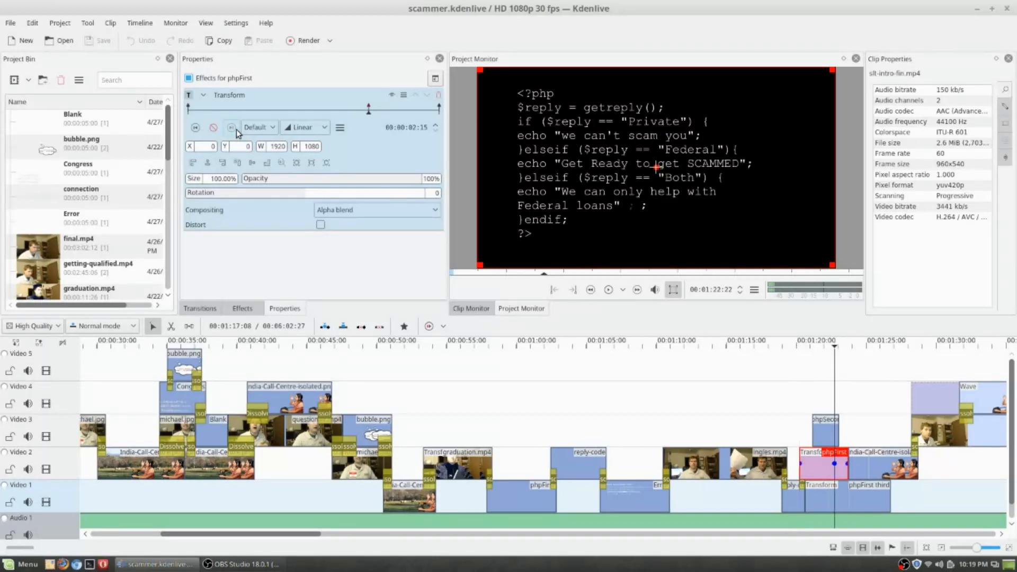
click(237, 129)
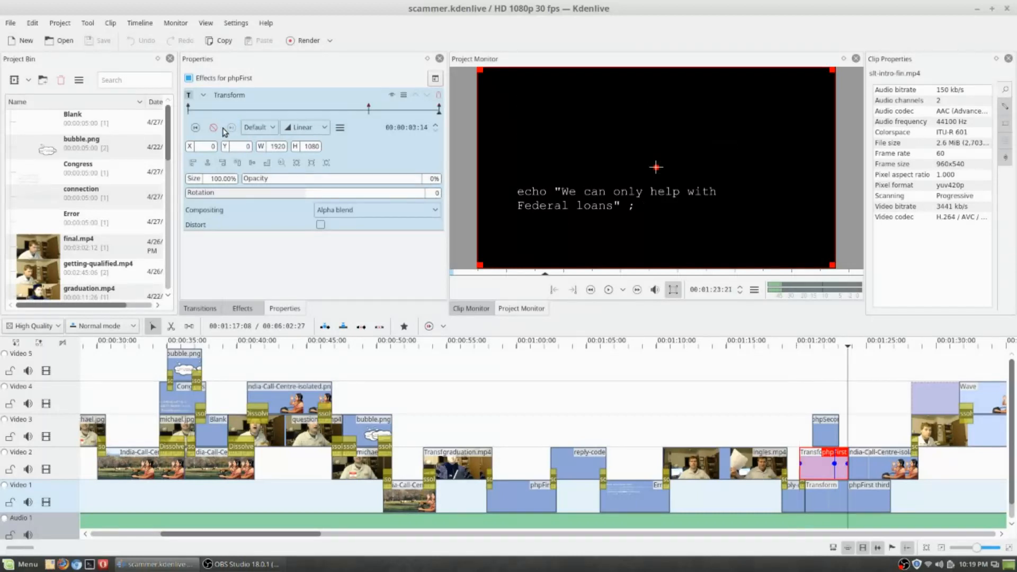
click(196, 129)
click(196, 128)
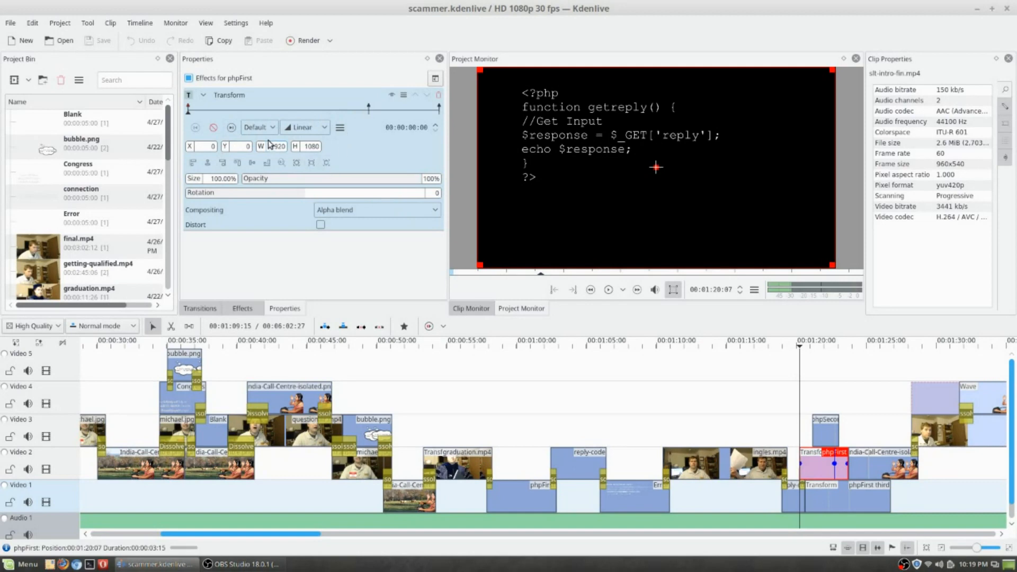
click(231, 129)
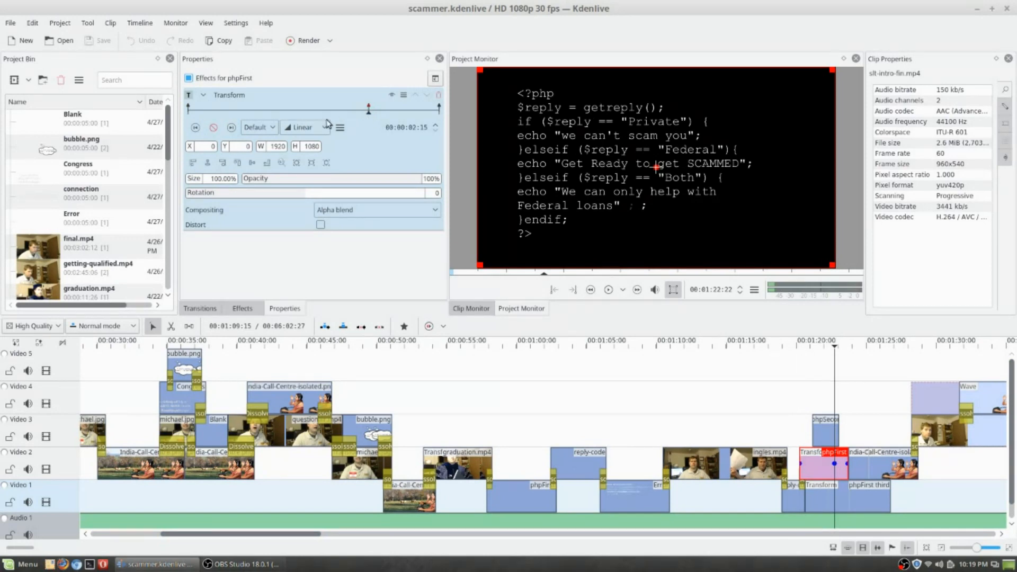
click(231, 127)
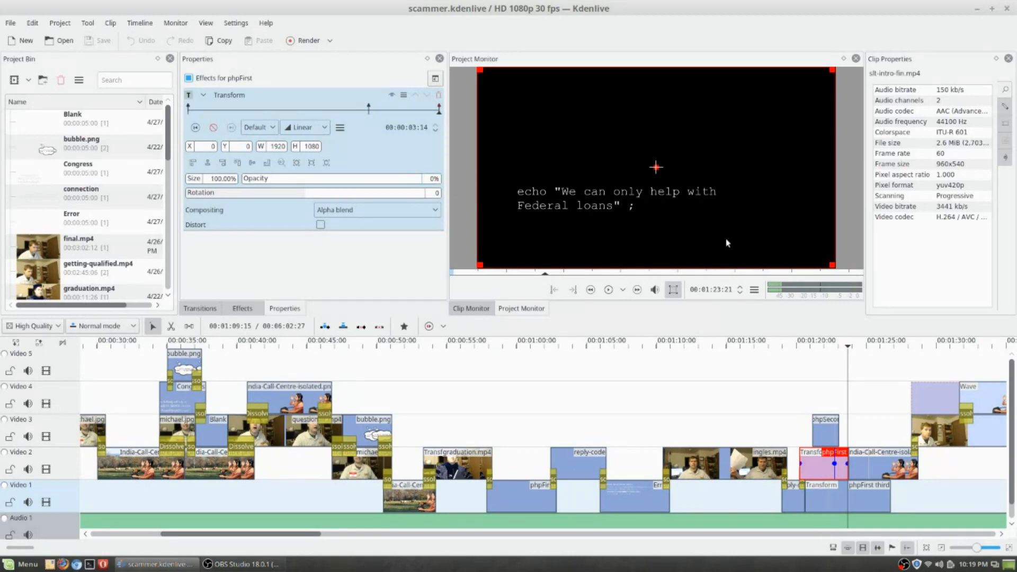
Select phpSecond on Video 3 and compare its first, middle and last Transform keyframes.
click(826, 432)
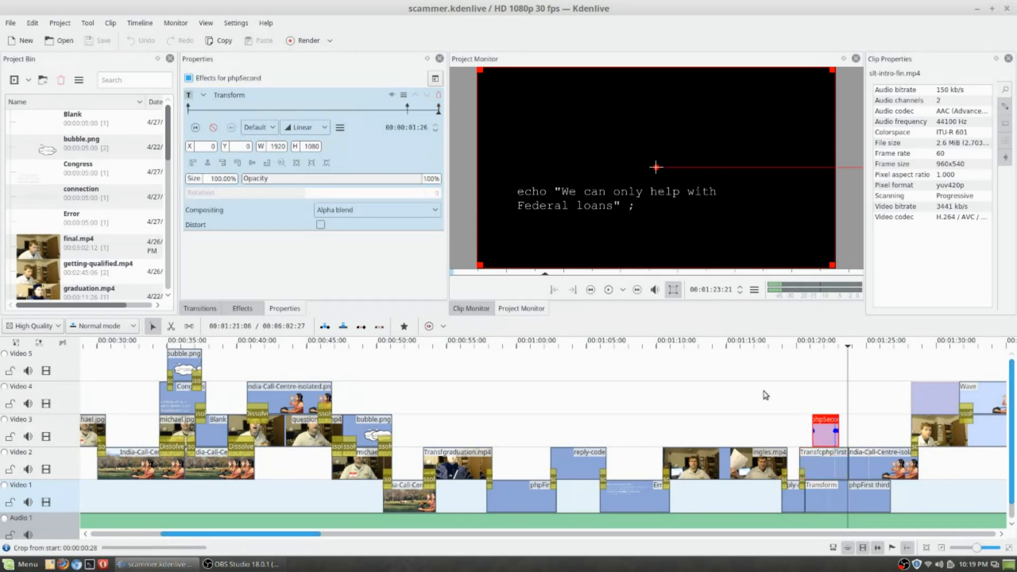
click(194, 129)
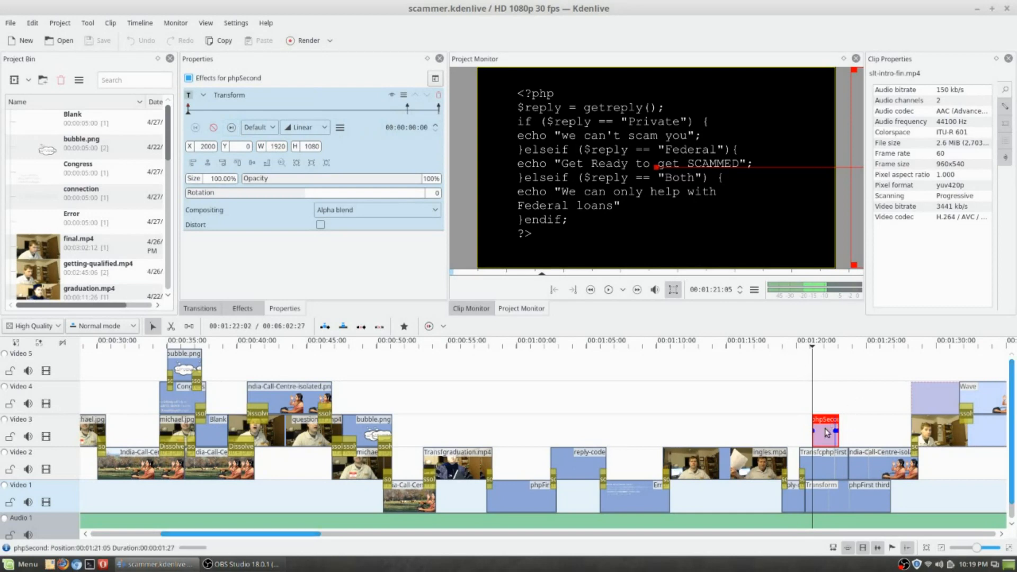
click(232, 128)
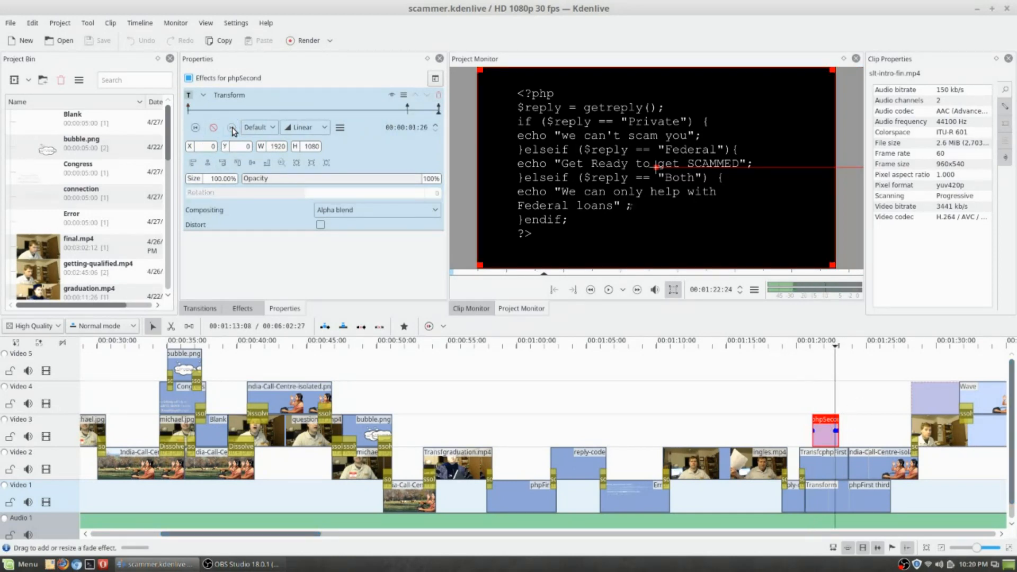
click(196, 128)
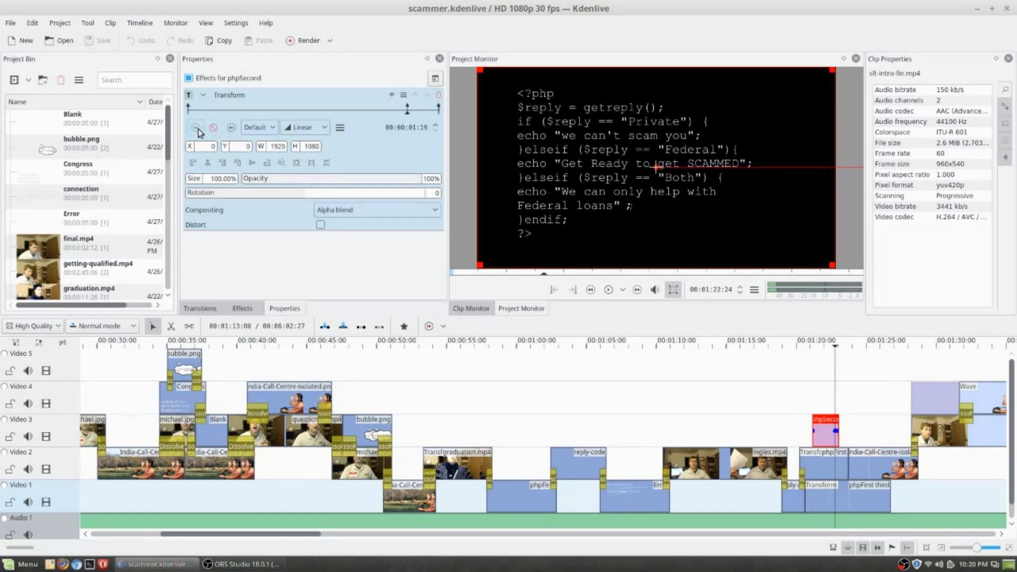
click(231, 128)
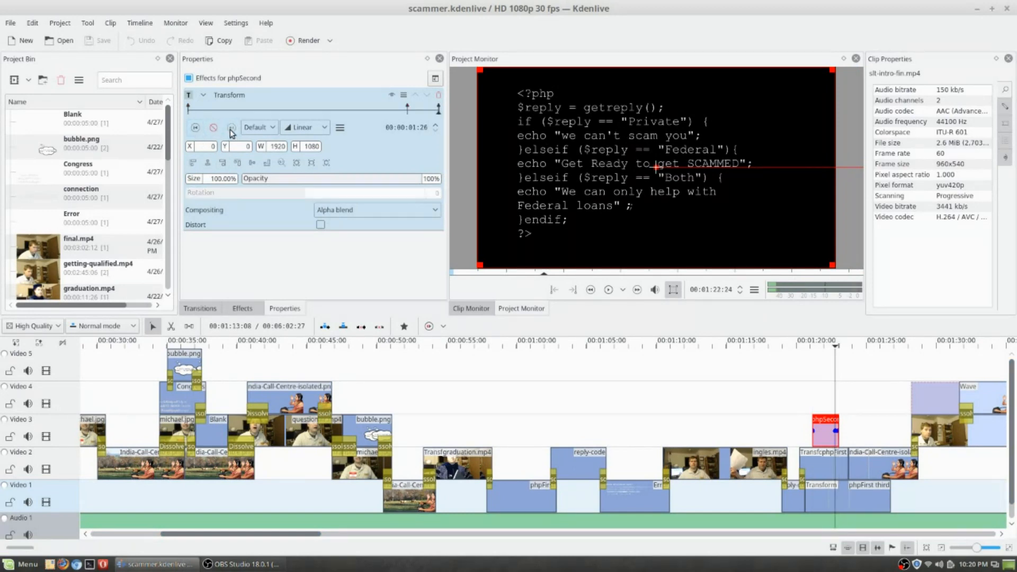
click(194, 131)
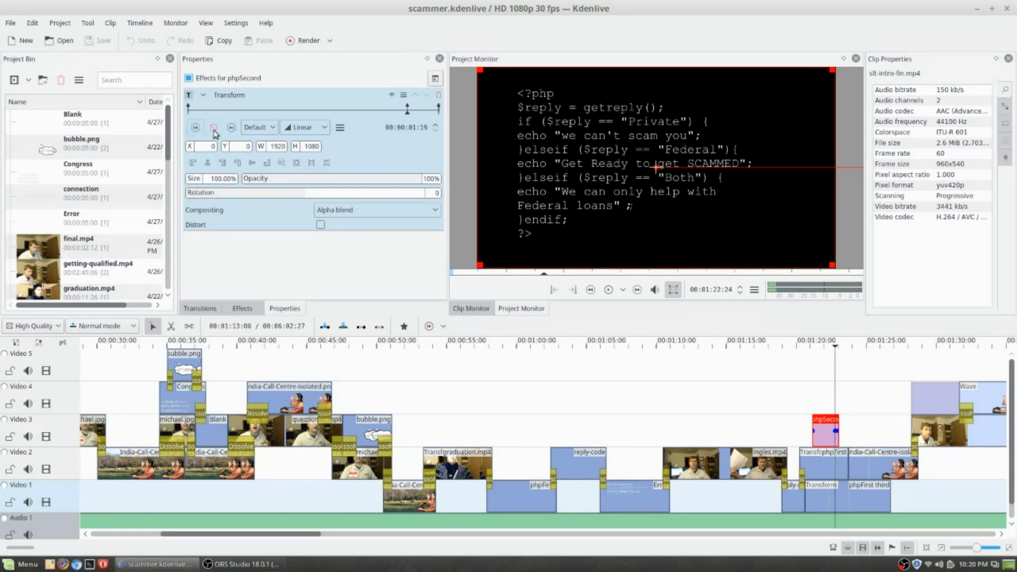
Play the timeline from 00:01:19:03 to preview the animated php code section, and stop at about 00:01:28.
click(783, 345)
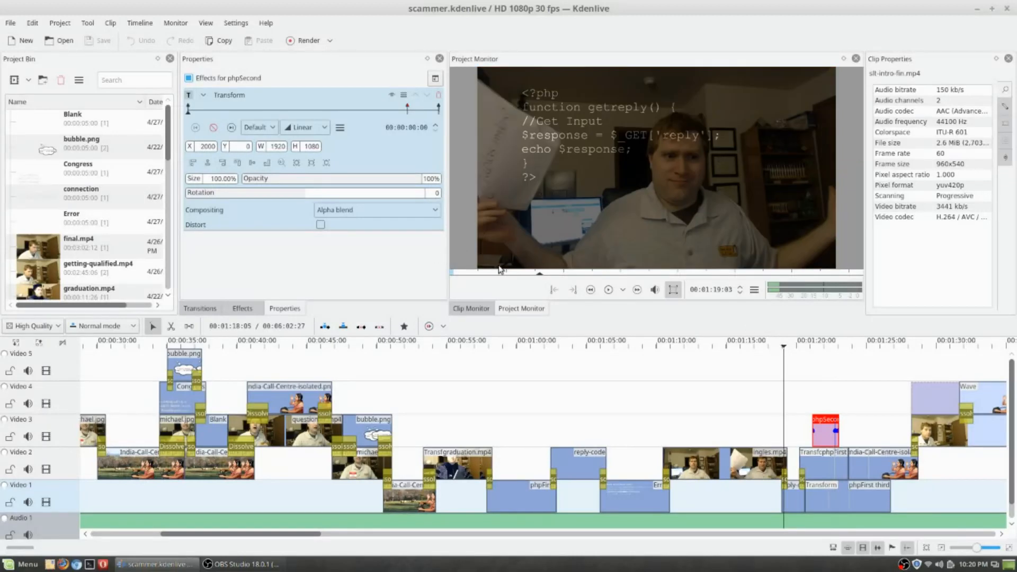
click(608, 289)
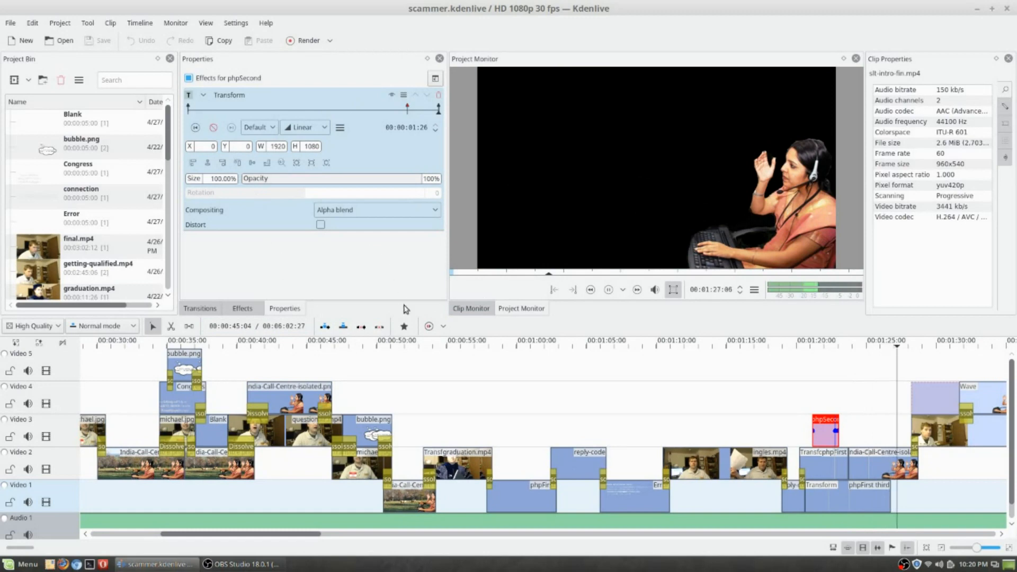
click(612, 290)
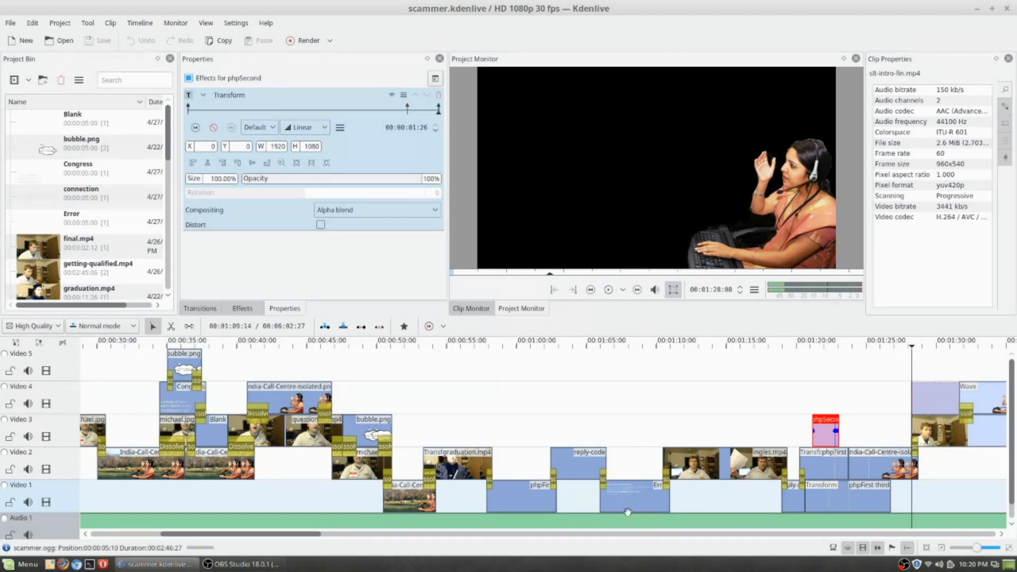
Examine the Wave effect of the India-Call-Centre-isolated.png clip on Video 4, after 00:01:30.
scroll(413, 444, down, 8)
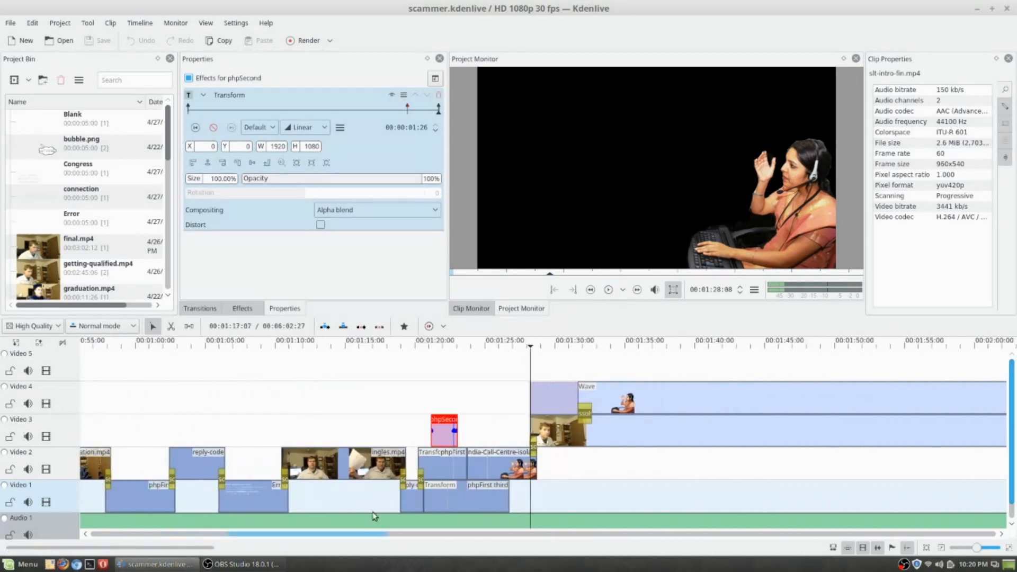
click(517, 384)
click(583, 405)
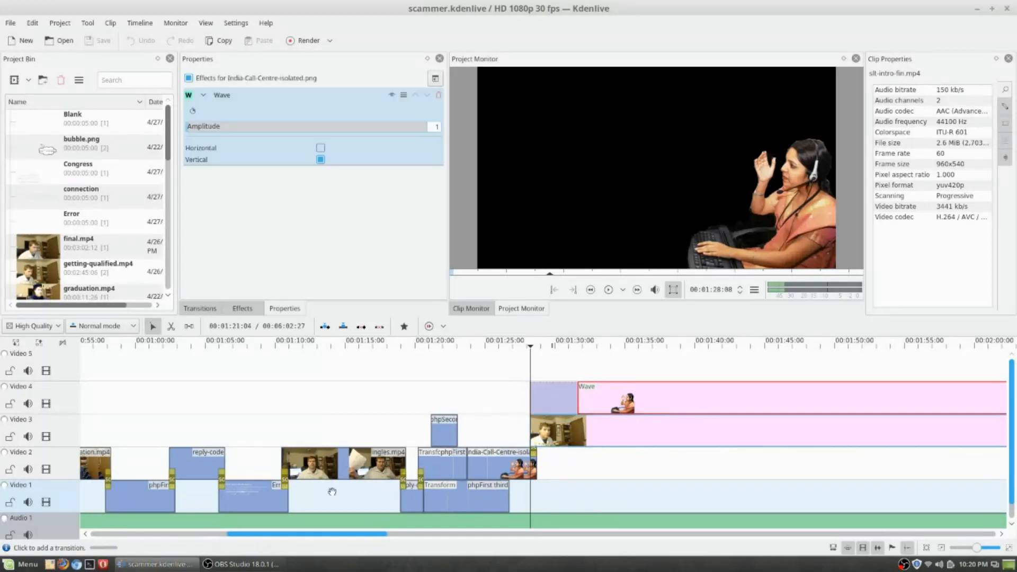
Expand the Wave effect of the connection clip on Video 3 and preview it from 00:00:17:21.
scroll(213, 522, up, 8)
scroll(213, 521, up, 8)
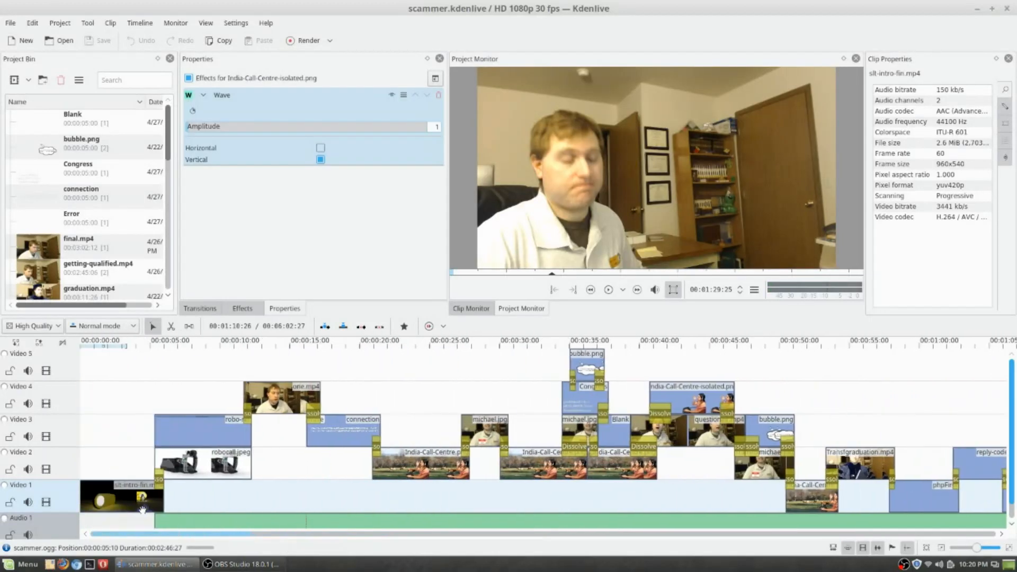
click(336, 441)
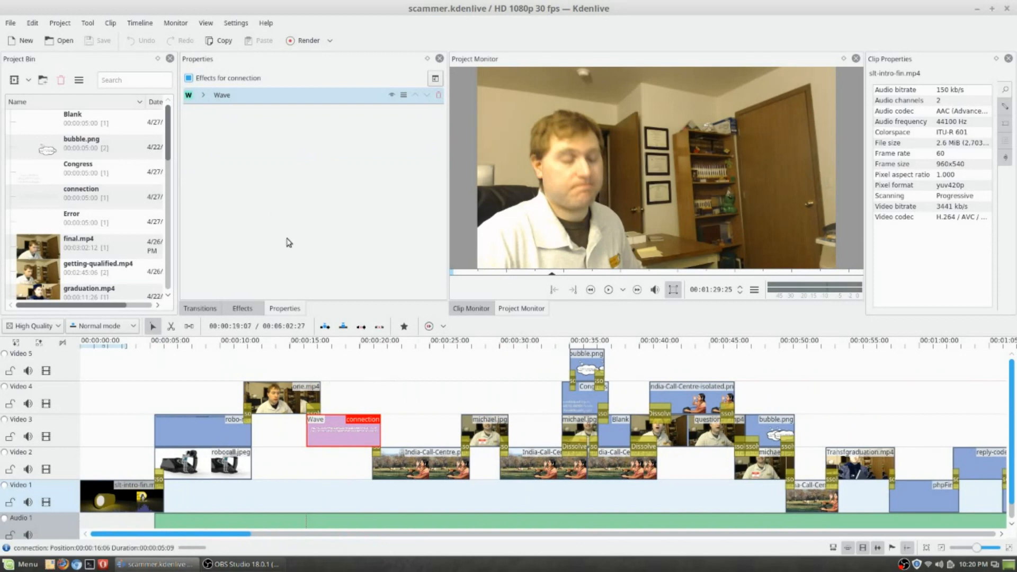
click(204, 97)
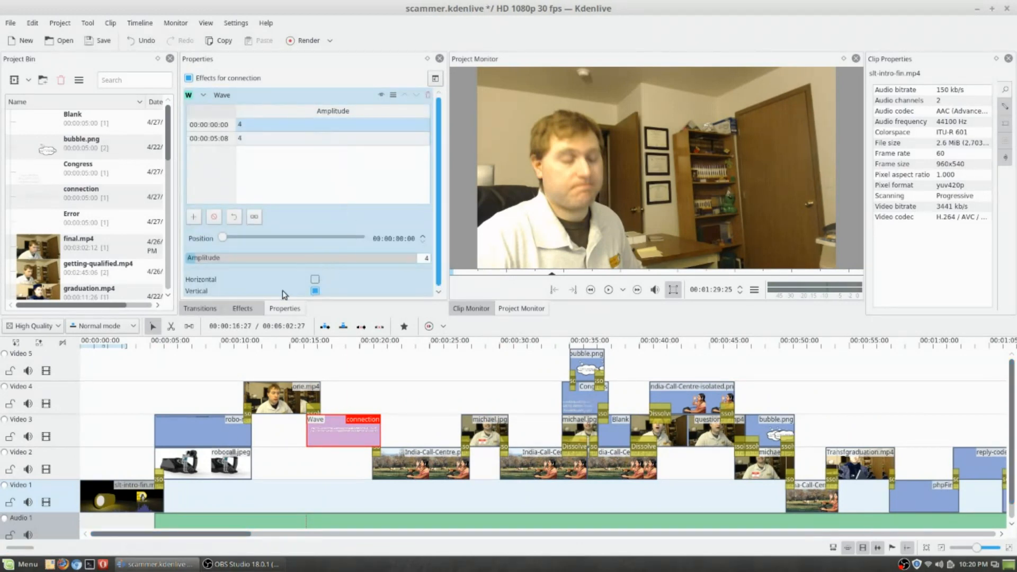
click(327, 348)
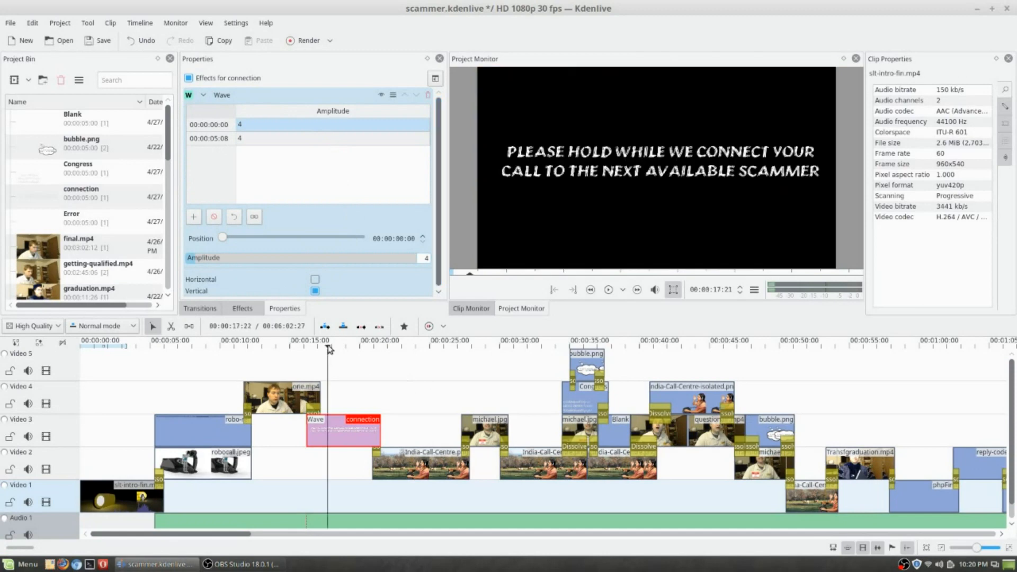
click(608, 291)
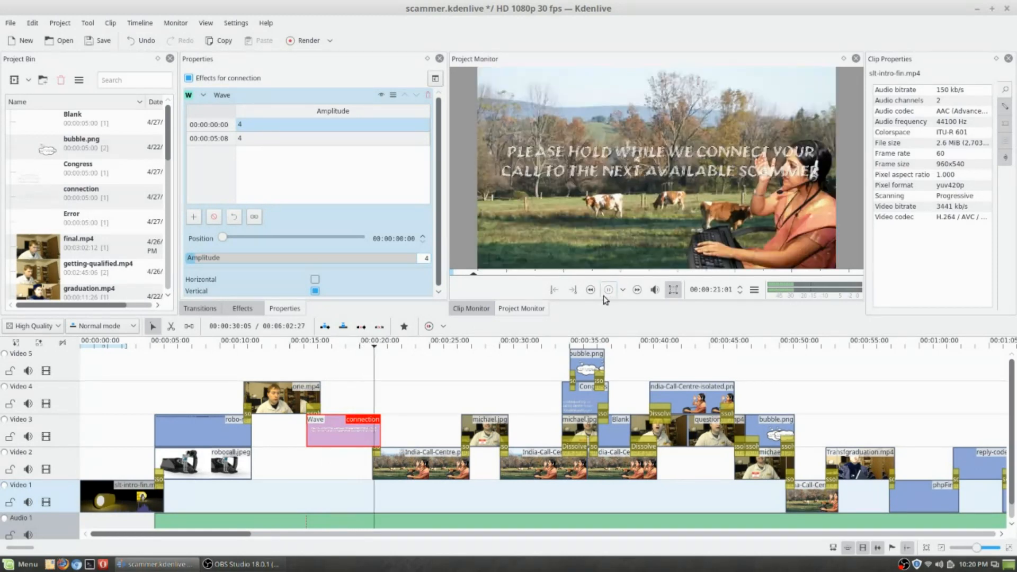
click(609, 291)
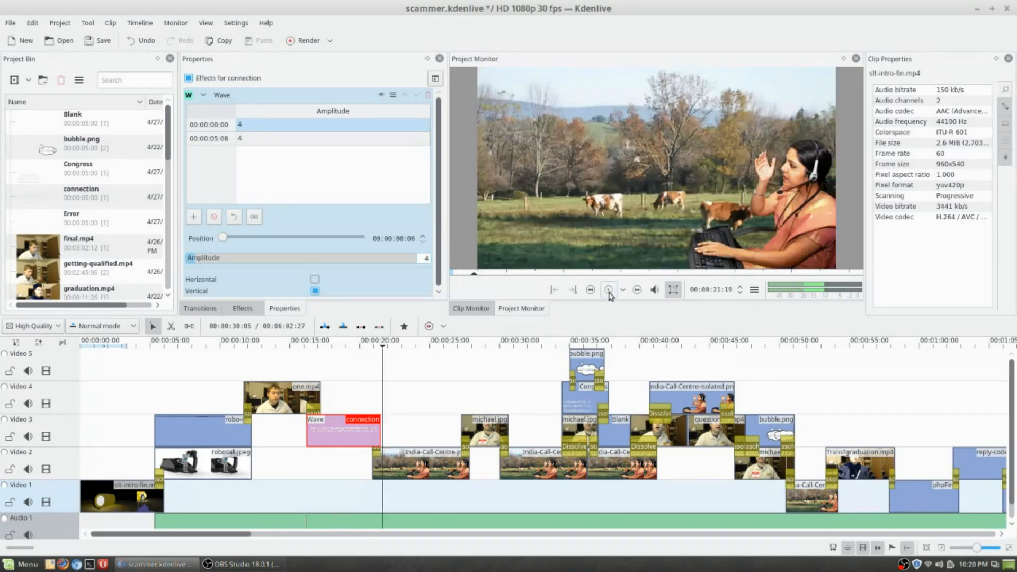
Close Kdenlive and open the Documents folder in the file manager.
click(1008, 10)
click(575, 275)
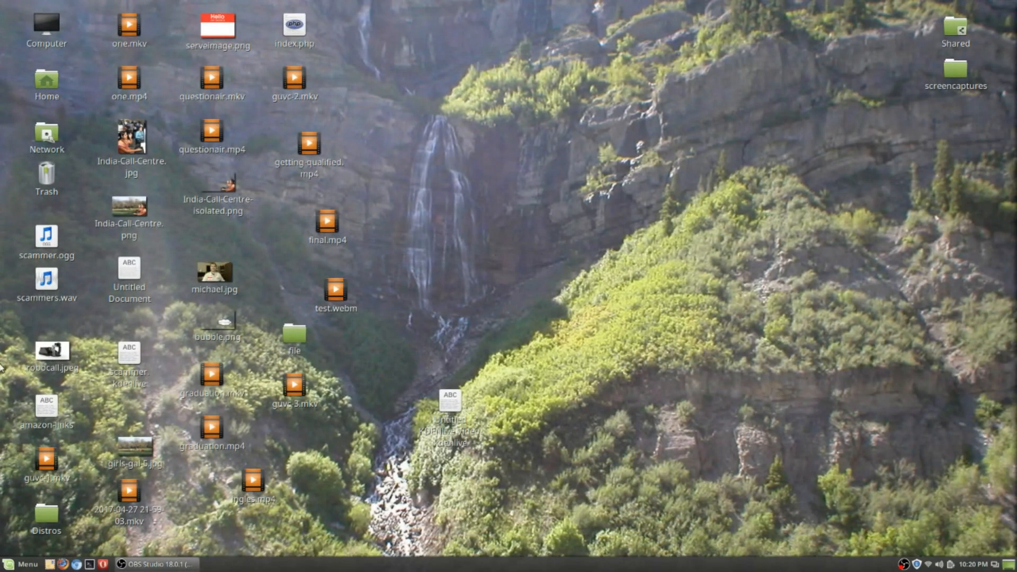
click(21, 564)
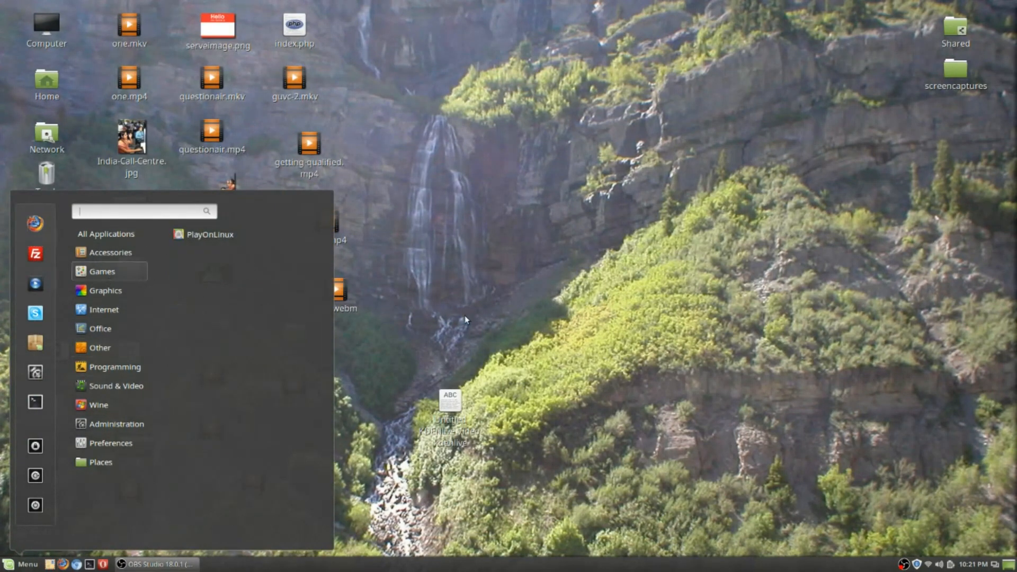
mouse_move(99, 466)
click(205, 236)
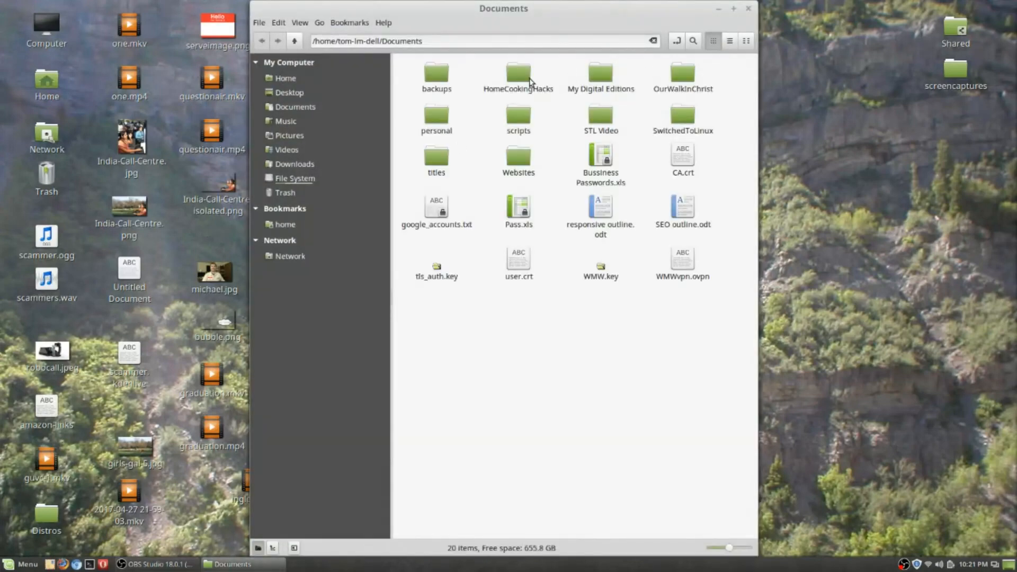
Go to HomeCookingHacks/hch/vid-intro, view vid-intro6.webm in the video player, and close the player.
double_click(530, 80)
double_click(425, 87)
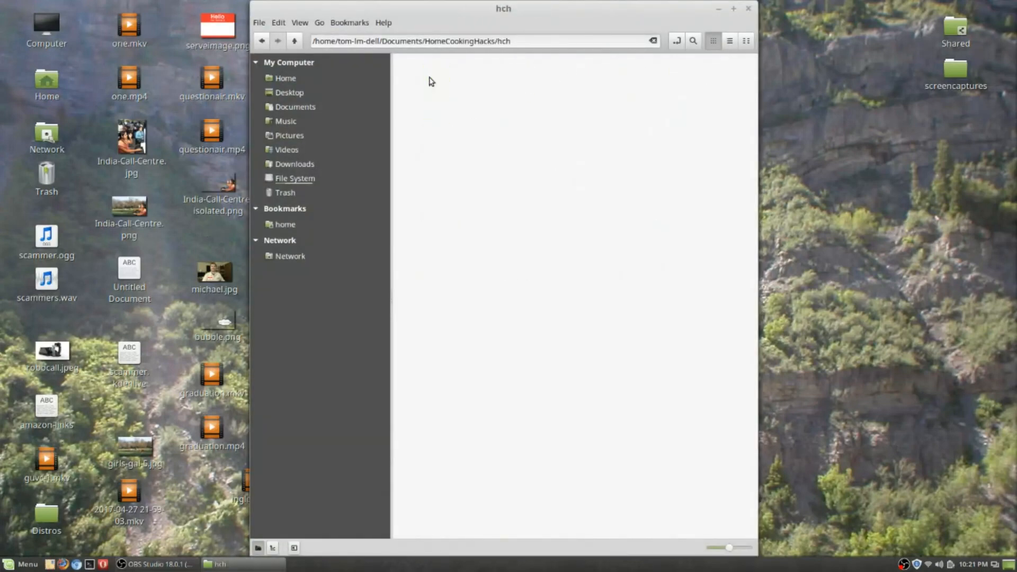
double_click(434, 118)
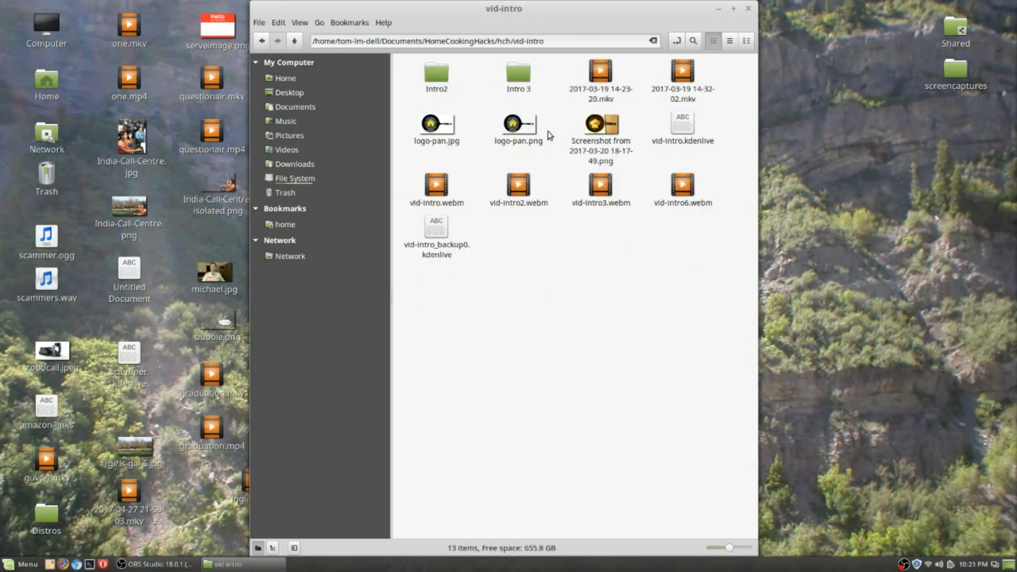
double_click(681, 186)
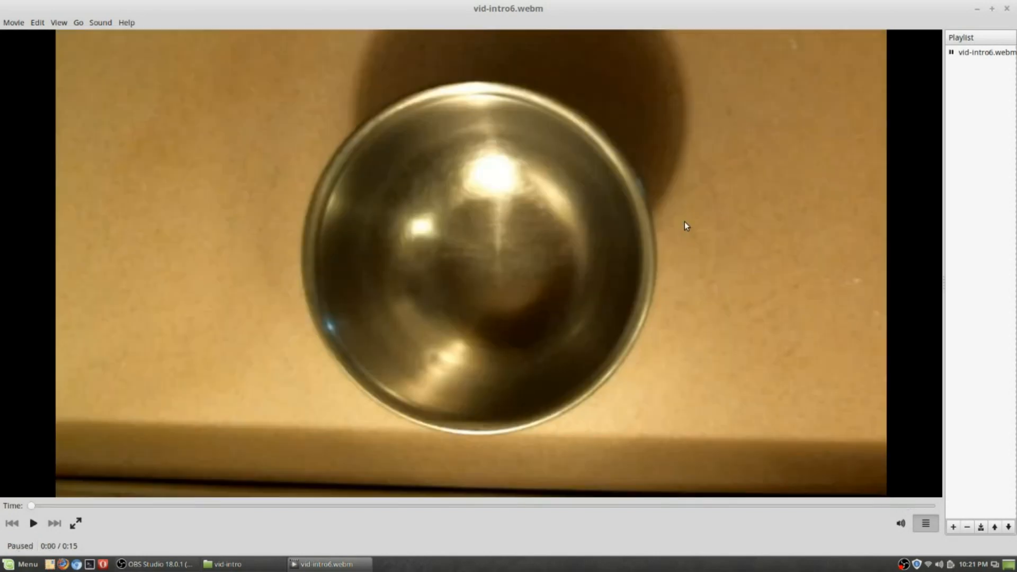
click(1006, 9)
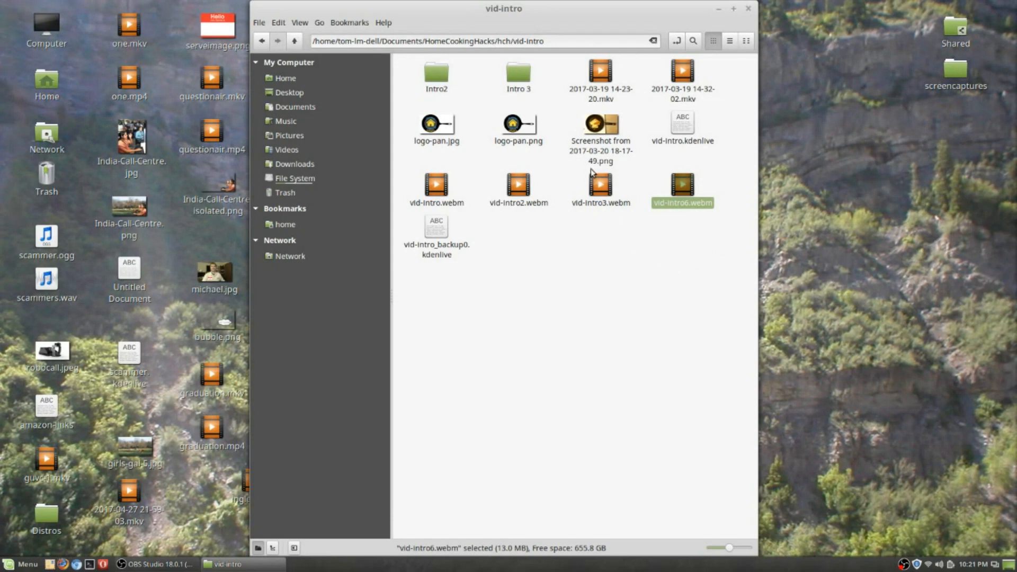
Open the Intro 3 folder, view its vid-intro6.webm and test.webm videos, and close the player.
double_click(520, 84)
double_click(619, 132)
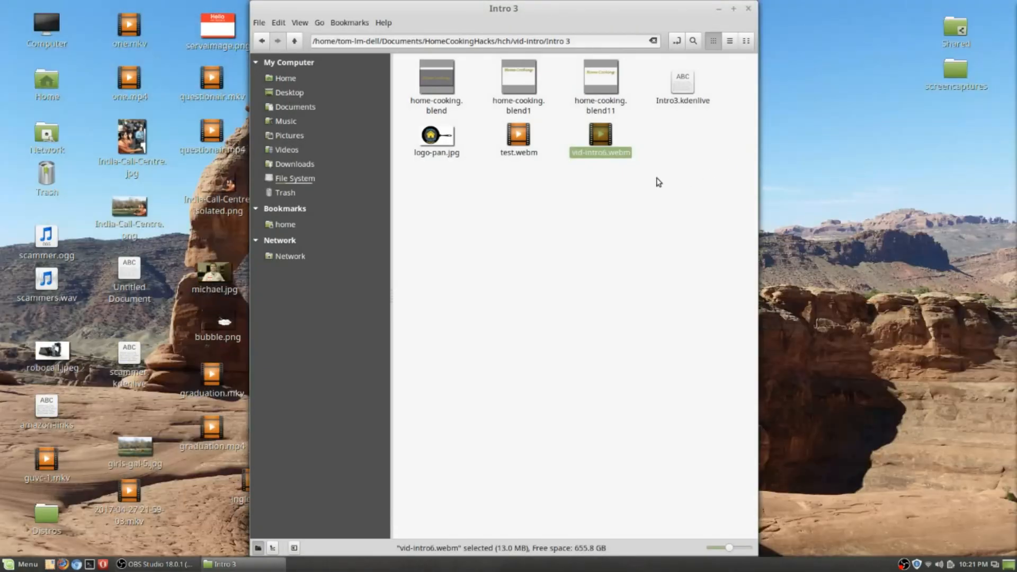
double_click(518, 135)
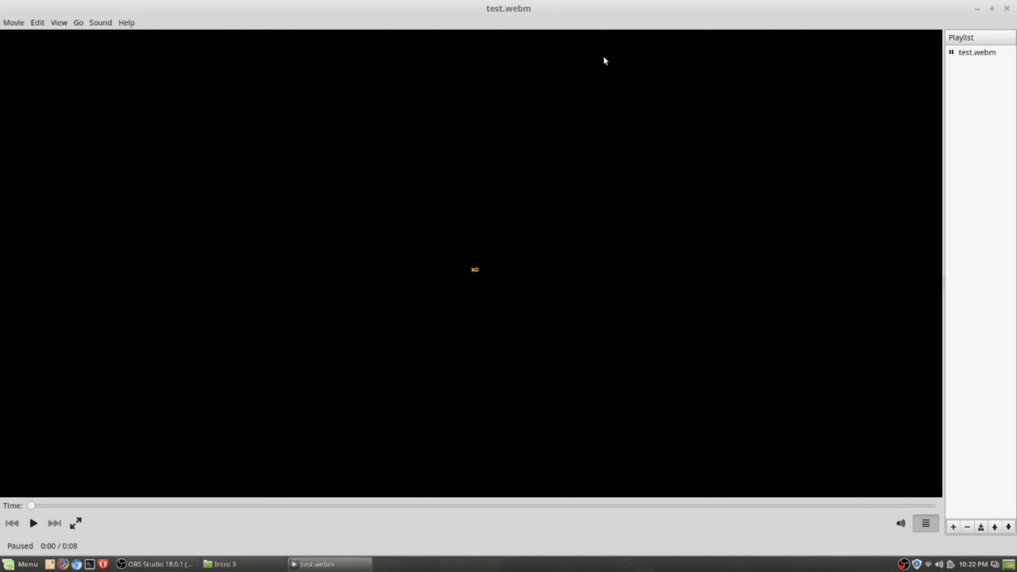
click(1008, 8)
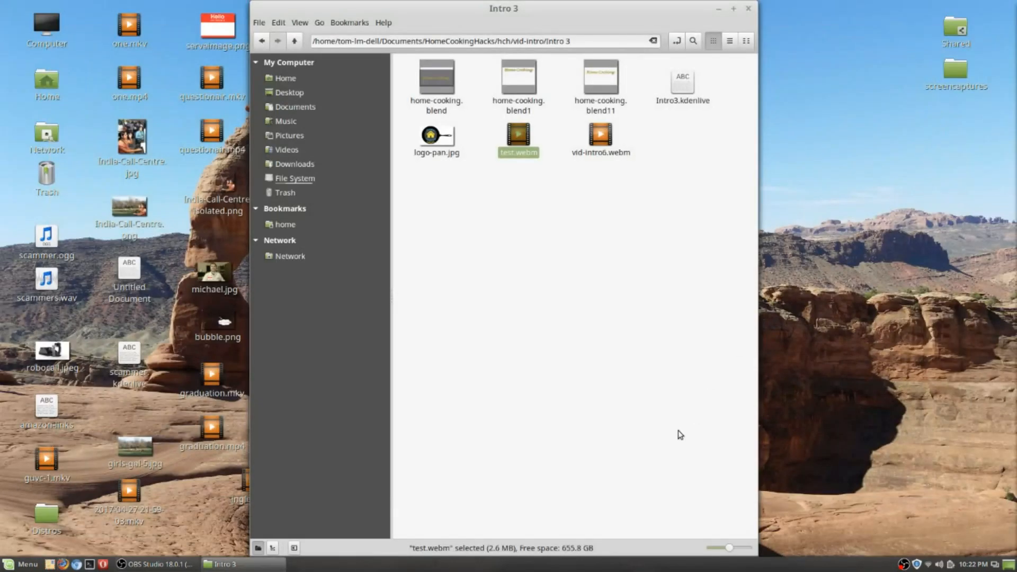
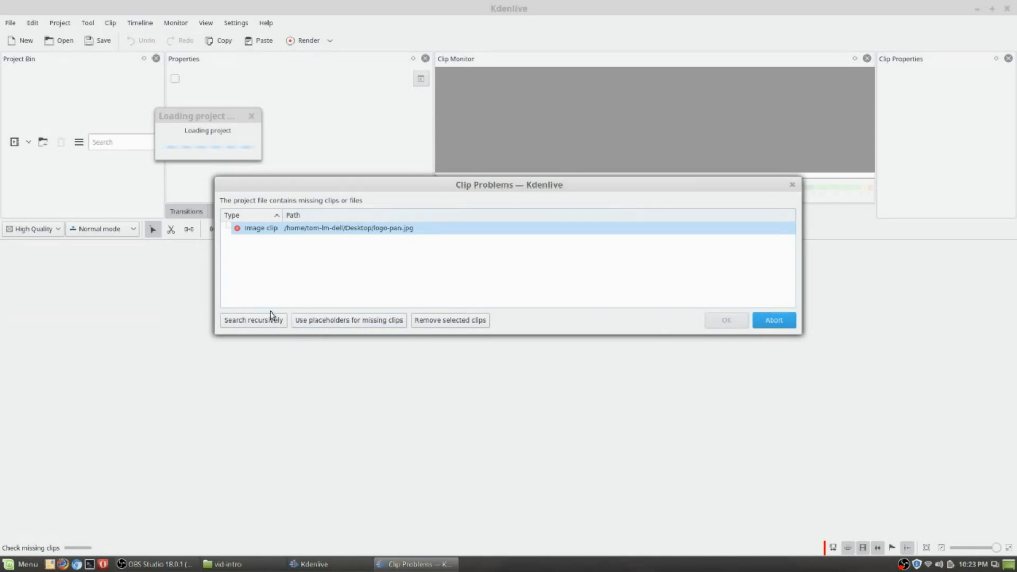
click(261, 324)
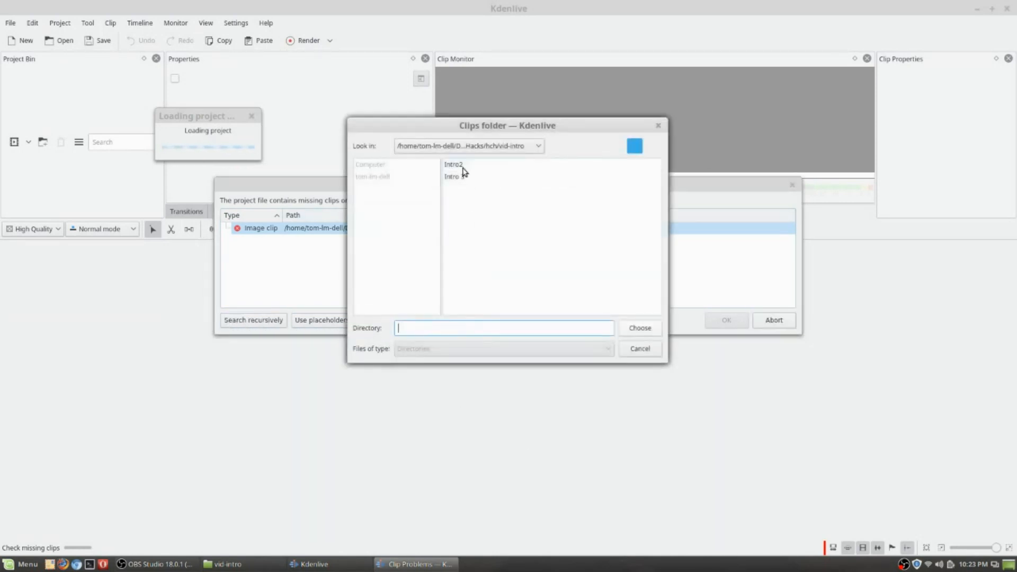
click(538, 146)
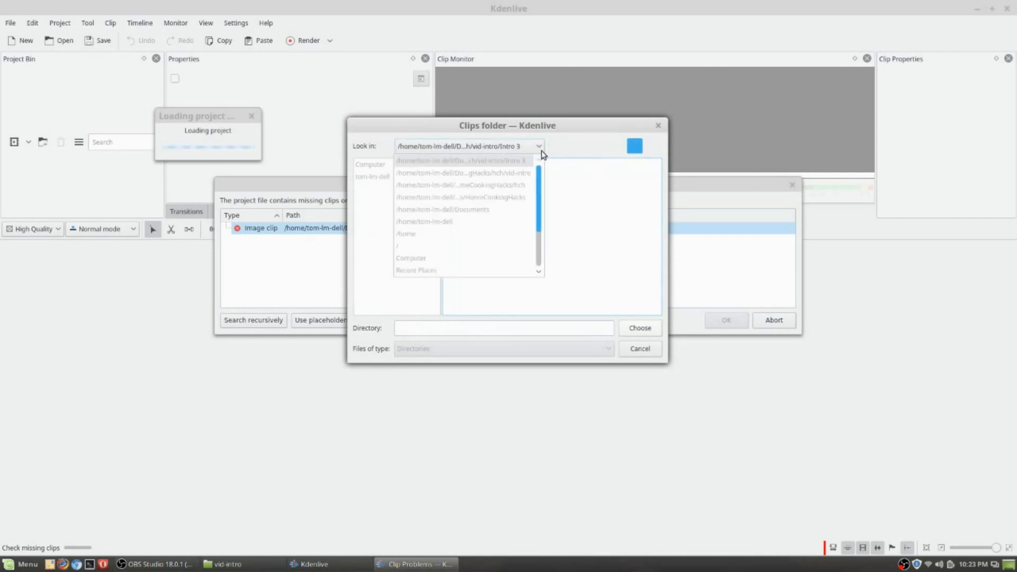
click(650, 220)
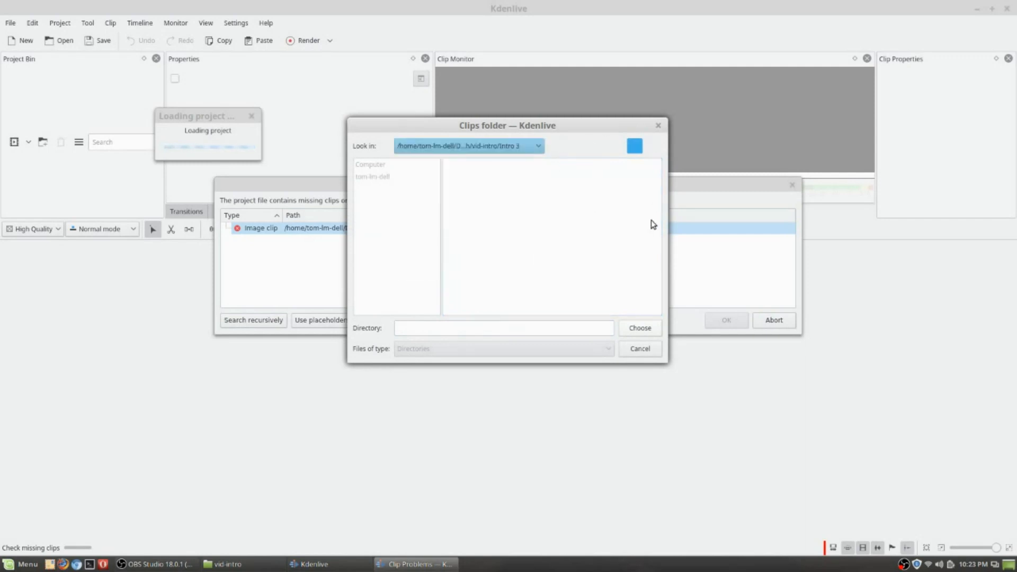
click(640, 349)
click(793, 185)
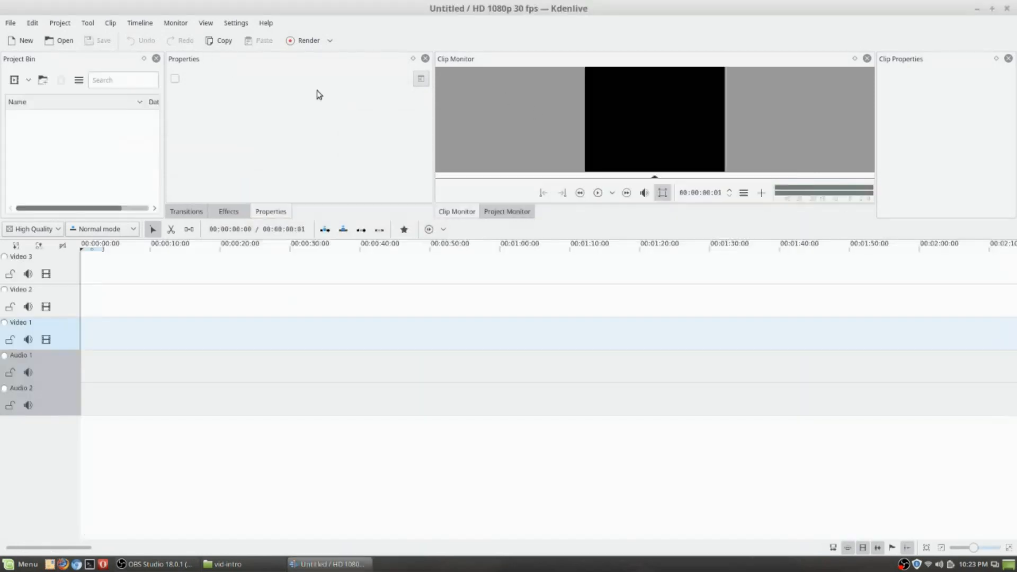
click(1007, 8)
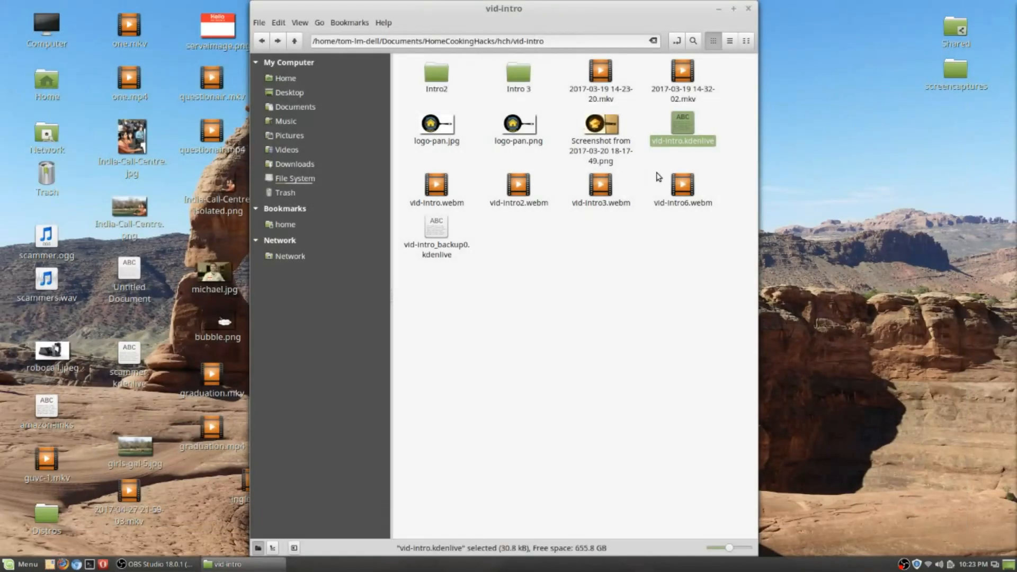
Move the file manager window aside and copy logo-pan.png and logo-pan.jpg from the vid-intro folder to the desktop.
drag(574, 16, 804, 29)
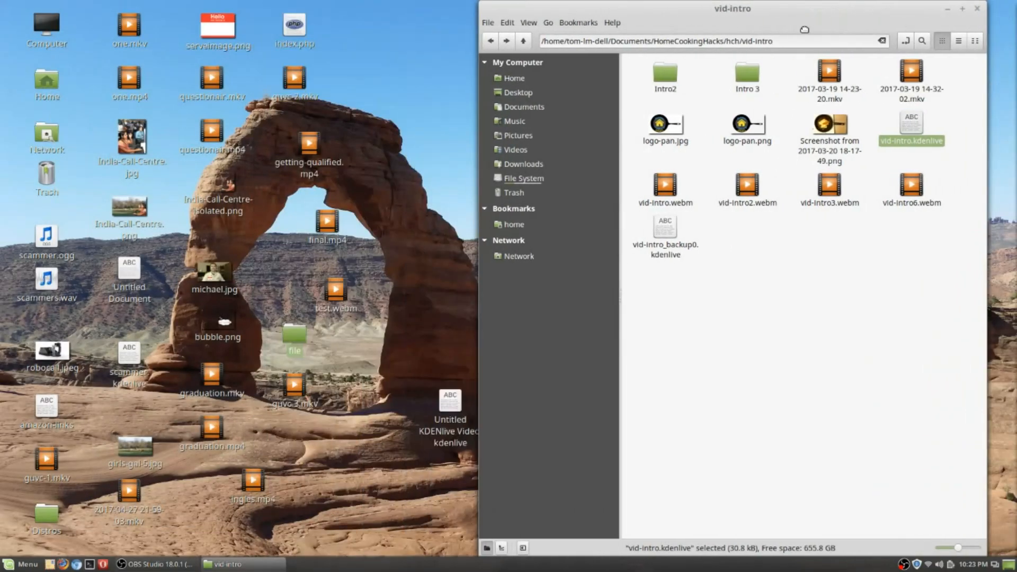
click(760, 133)
key(ctrl+c)
click(399, 253)
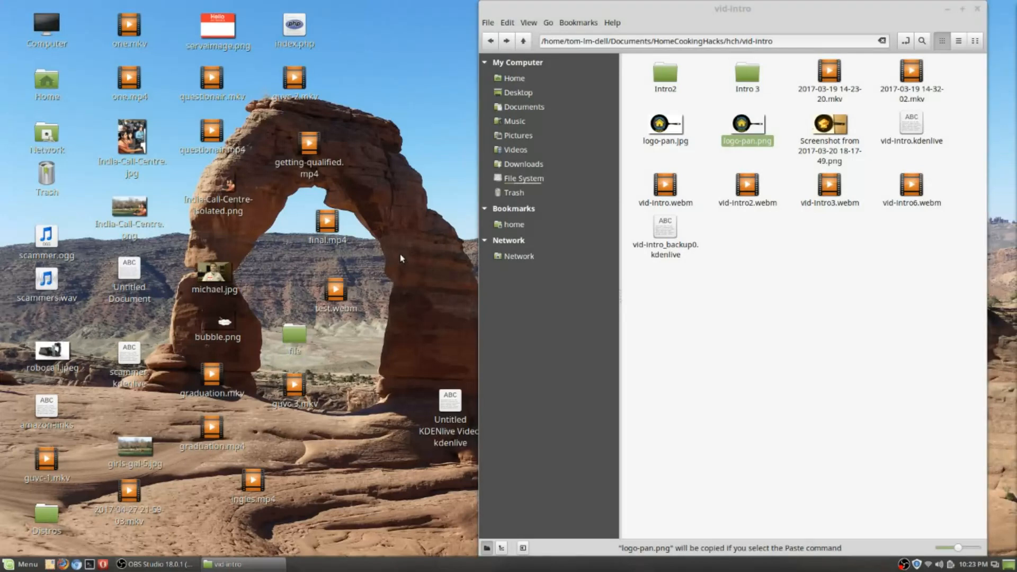
key(ctrl+v)
click(655, 144)
key(ctrl+c)
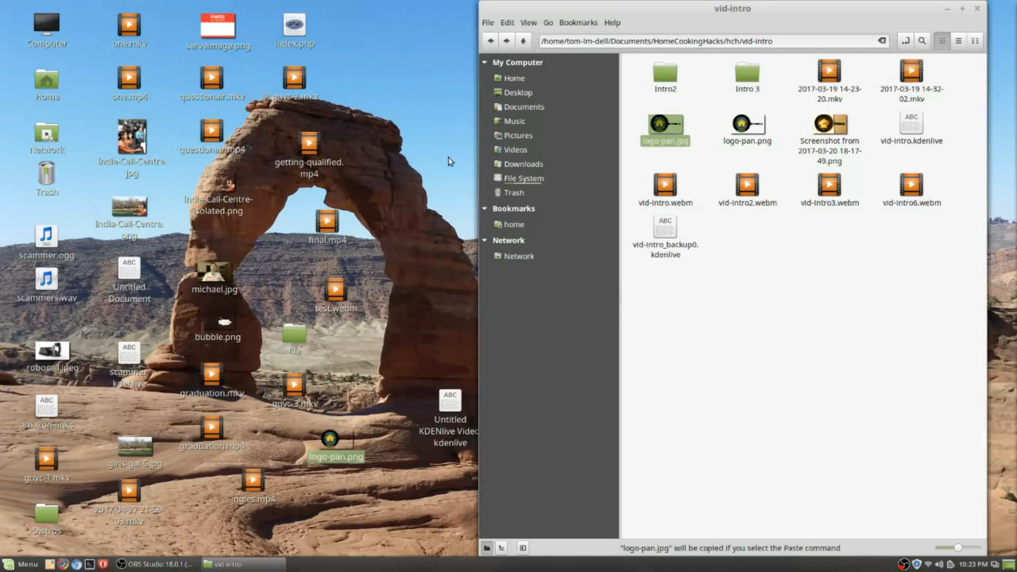
click(428, 176)
key(ctrl+v)
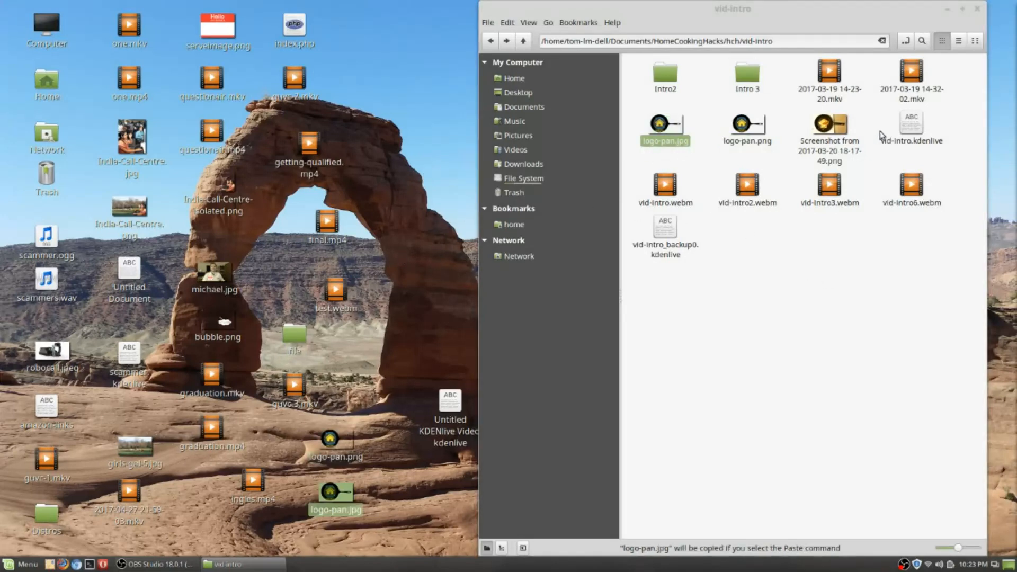
Open vid-intro.kdenlive and show the effects of the first clip on Video 1 with the playhead at the timeline start.
click(927, 135)
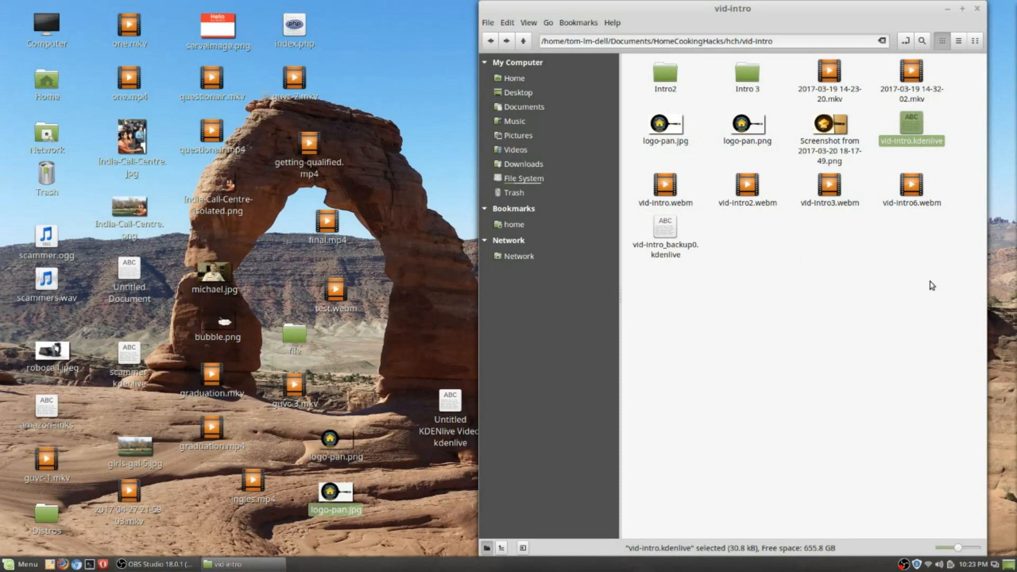
key(Return)
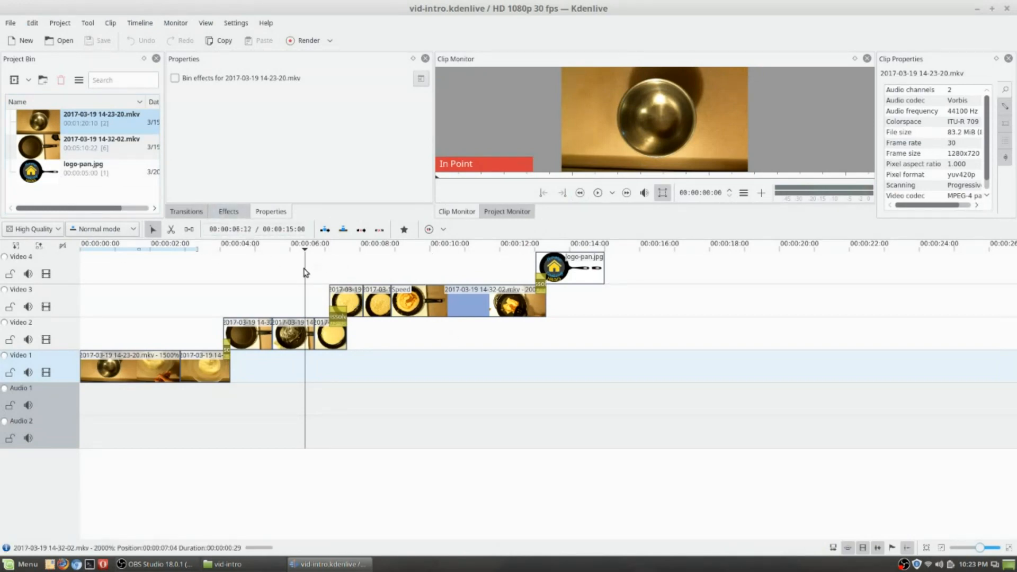
drag(305, 272, 61, 266)
click(123, 377)
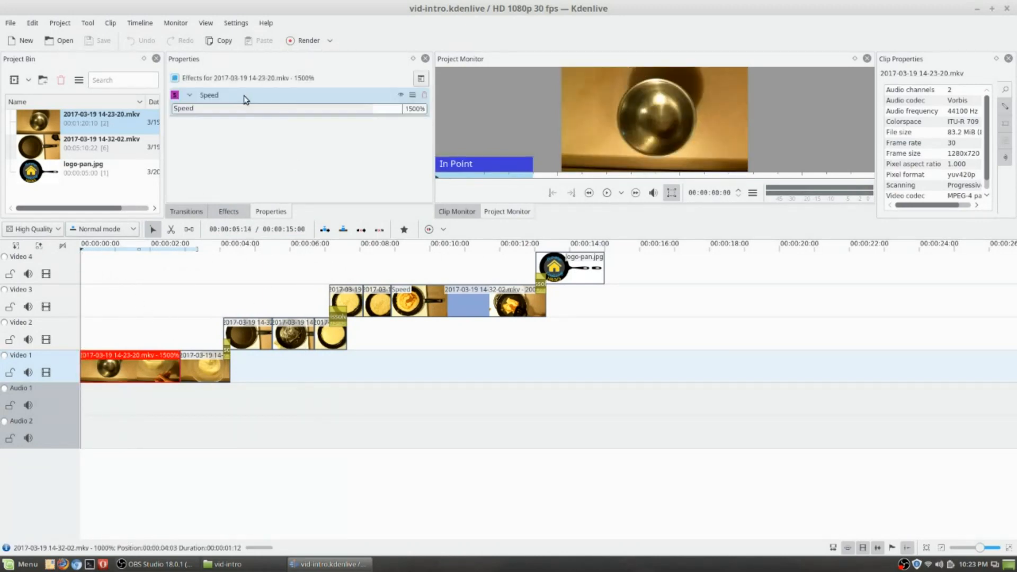
Look up the Speed effect among the Motion effects that can be added to the first Video 1 clip, without adding one.
right_click(152, 374)
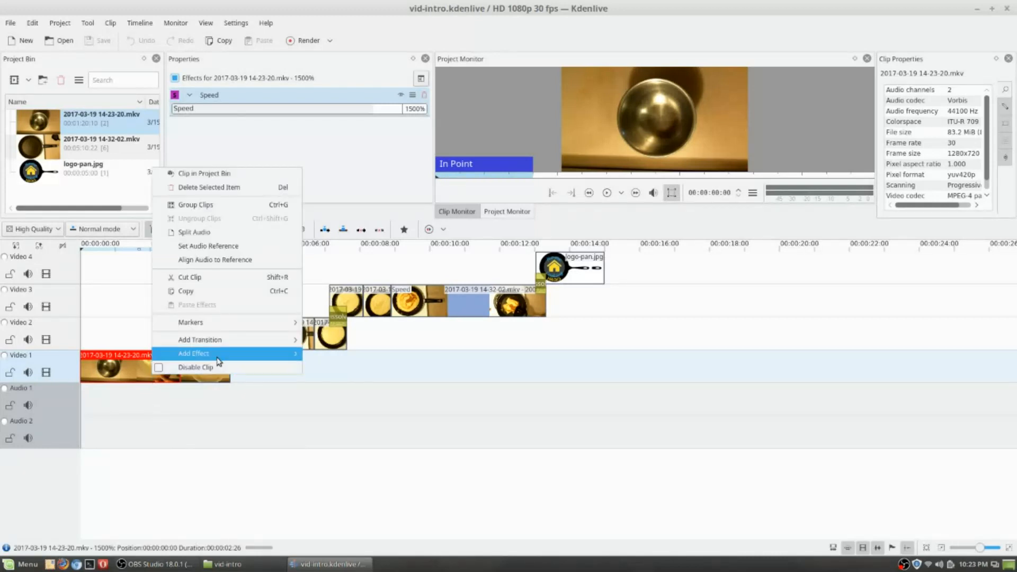
mouse_move(218, 355)
mouse_move(342, 551)
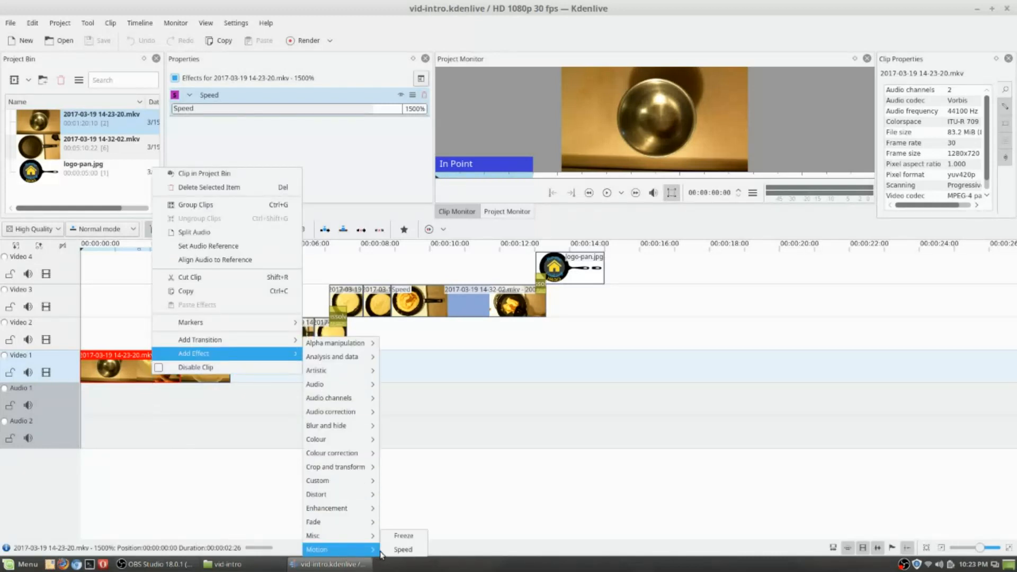
click(373, 133)
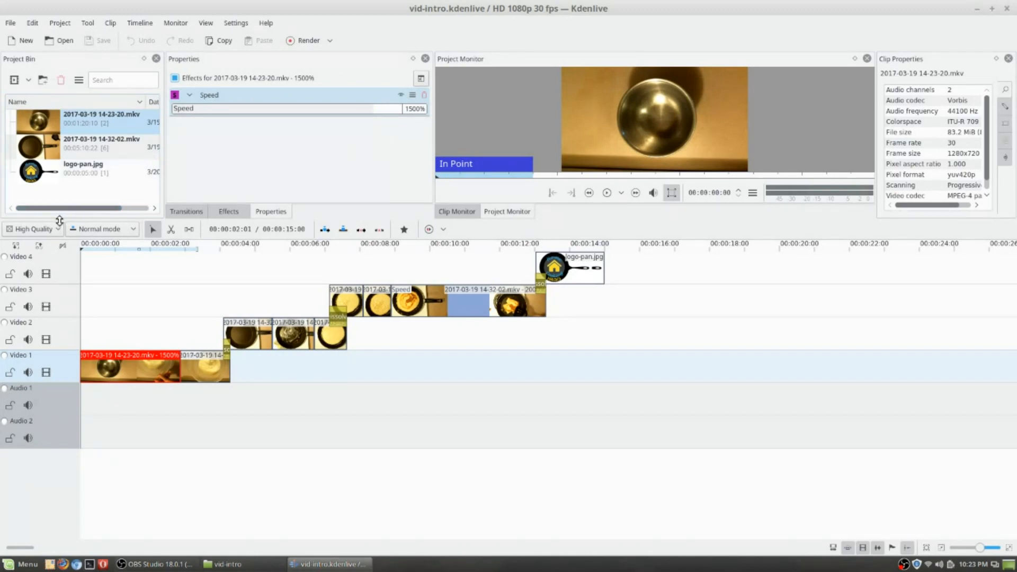
Enlarge the monitor area and compare the Speed effect settings of the clips on Video 1, Video 2 and Video 3.
drag(59, 217, 82, 378)
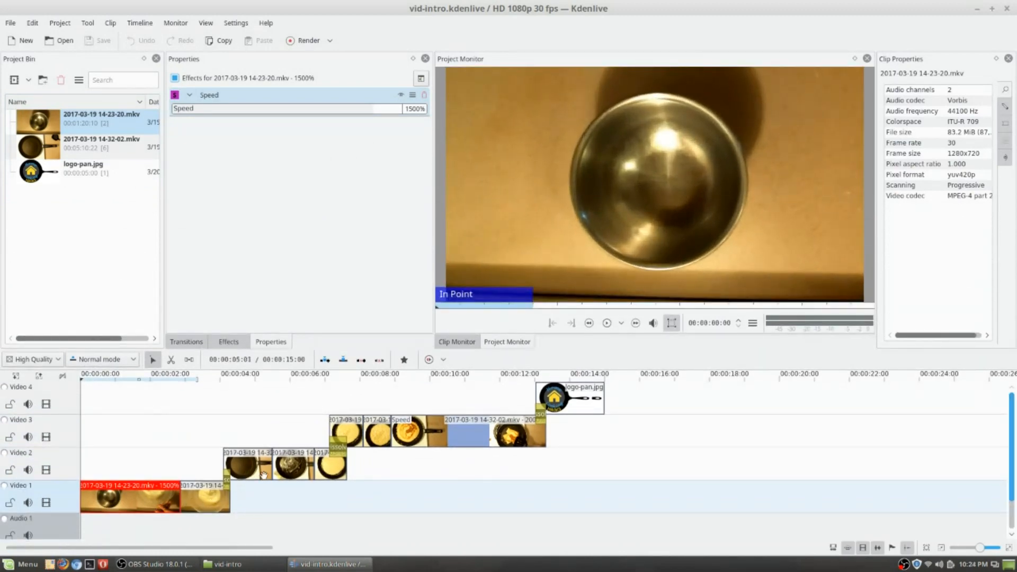
click(247, 466)
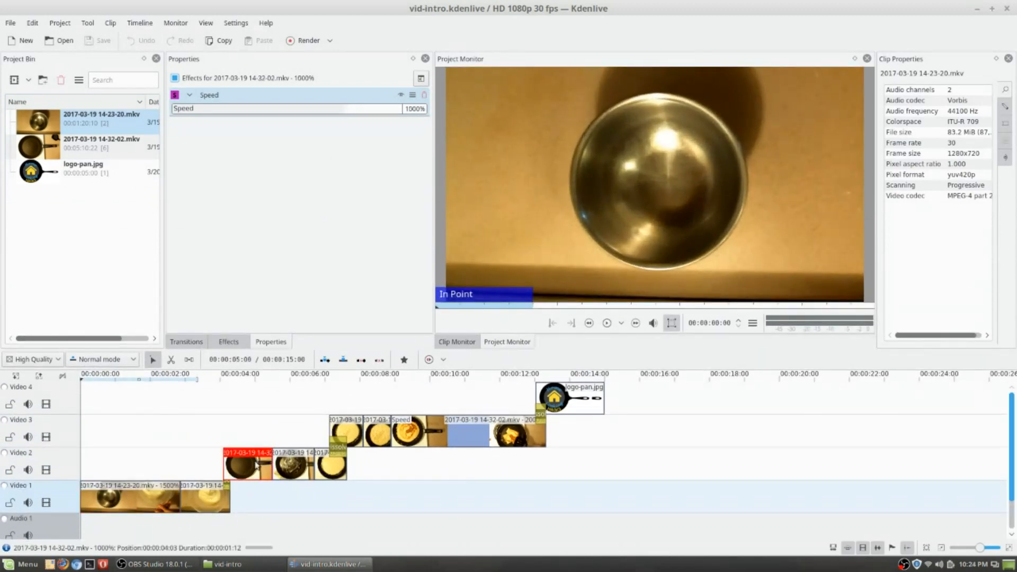
click(290, 465)
click(327, 472)
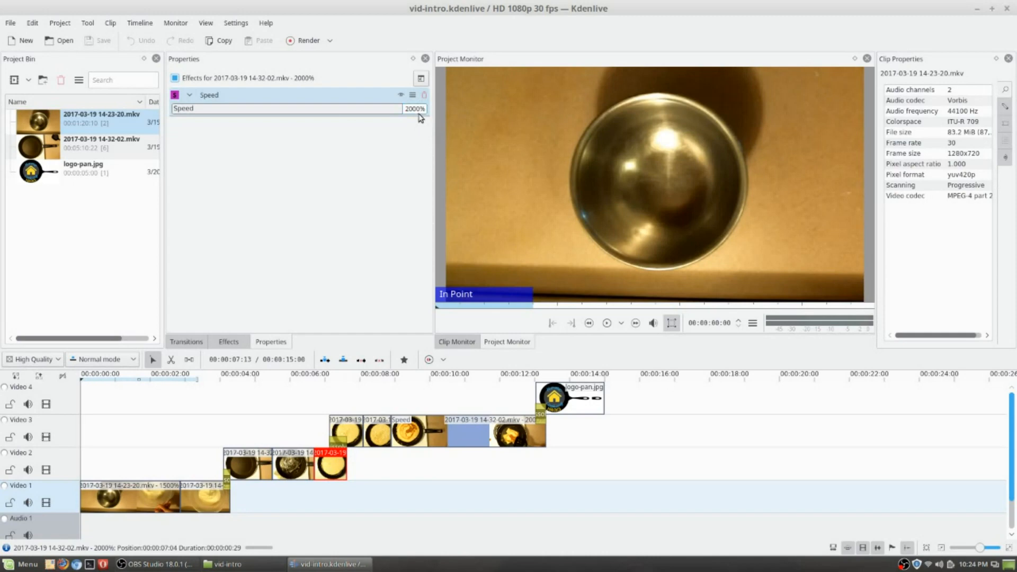
click(212, 492)
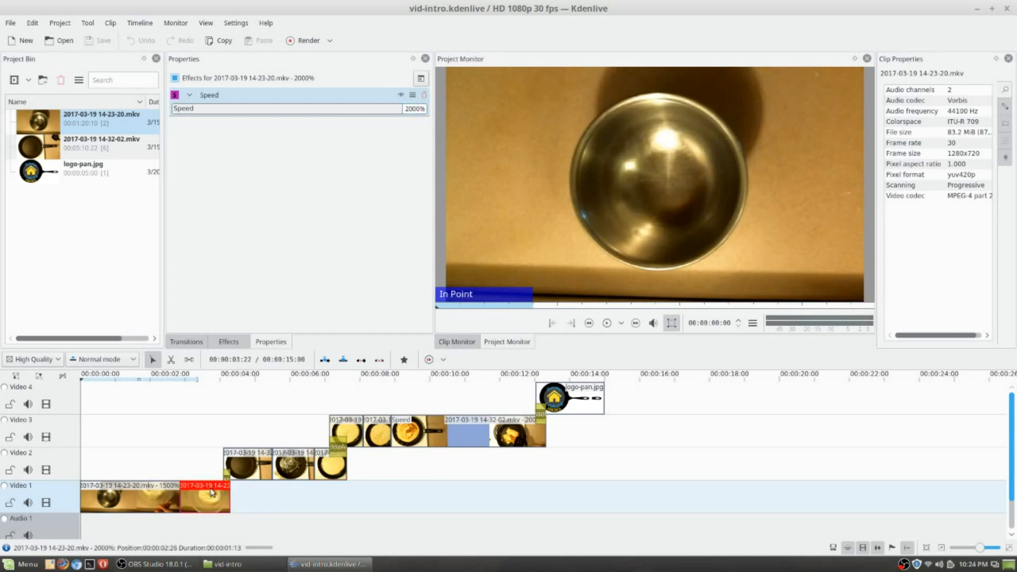
click(152, 503)
click(255, 453)
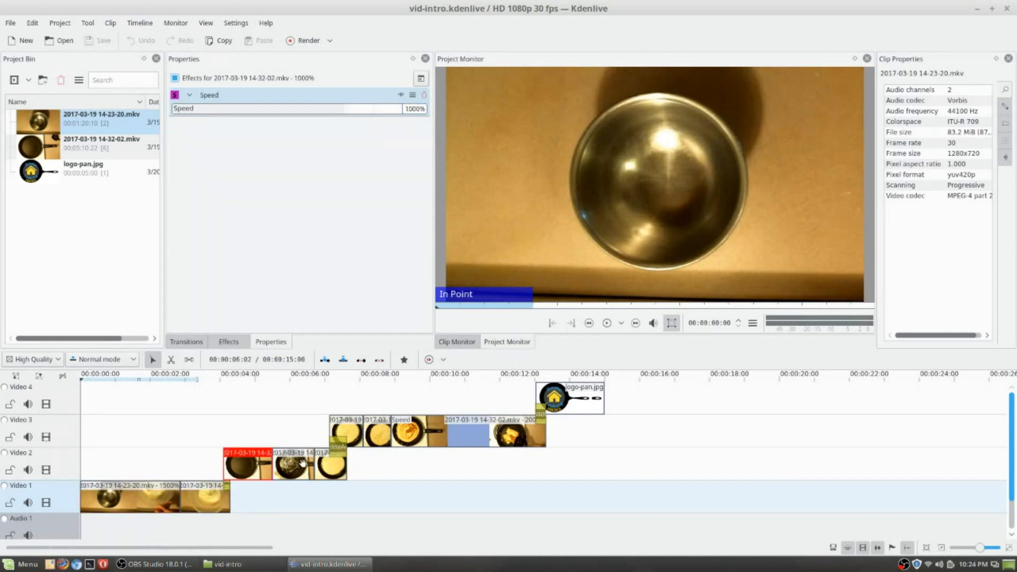
click(145, 510)
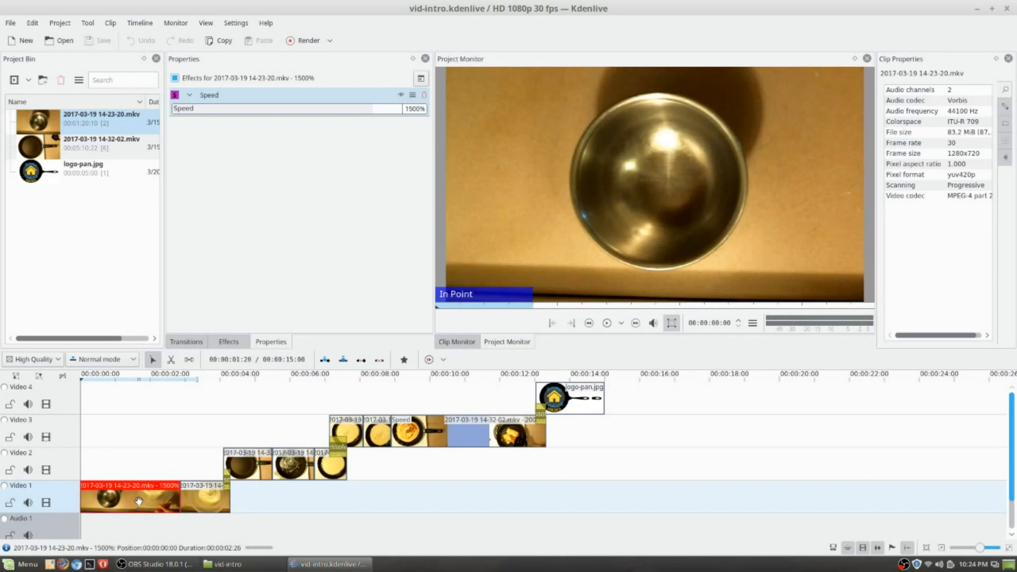
click(257, 470)
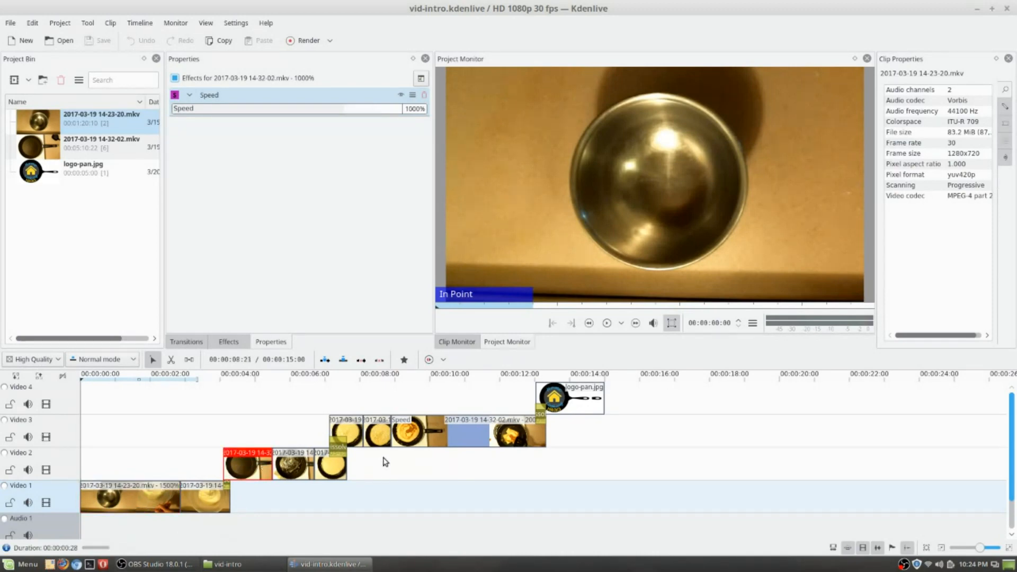
click(408, 437)
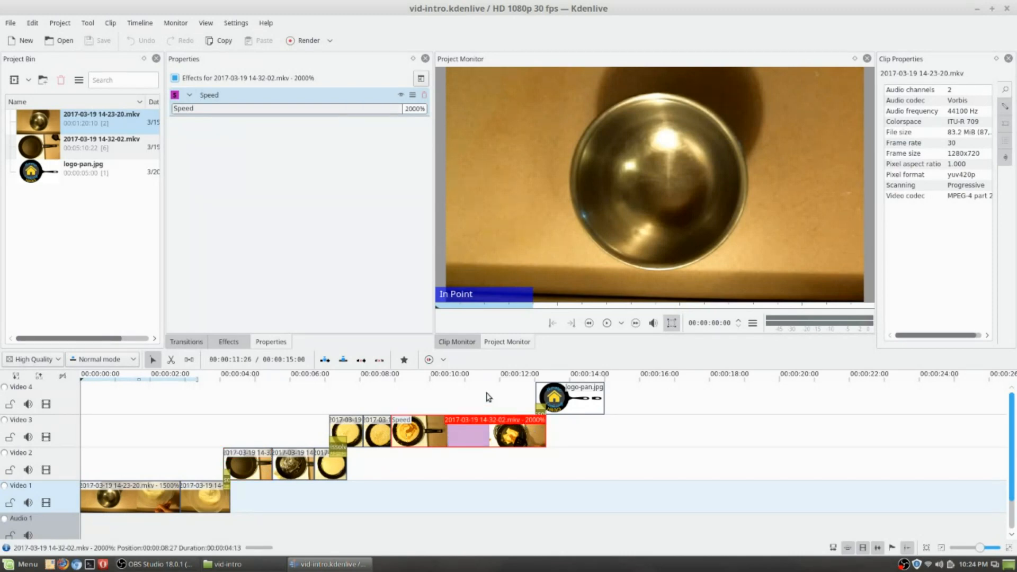
Scrub the timeline from about 00:00:12:09 to 00:00:14:13 to preview the transition from the last cooking clip to logo-pan.jpg.
click(510, 376)
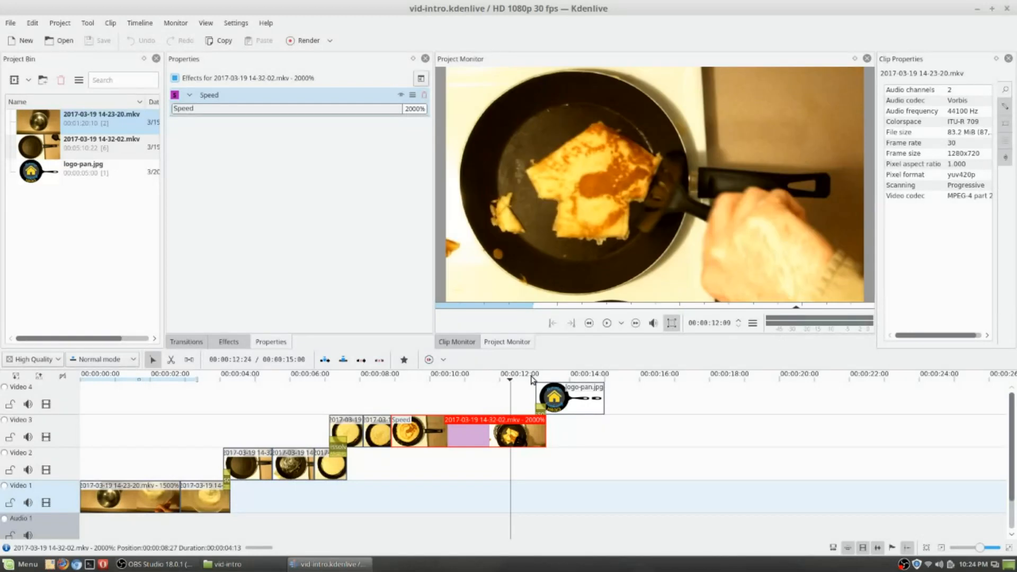
click(517, 402)
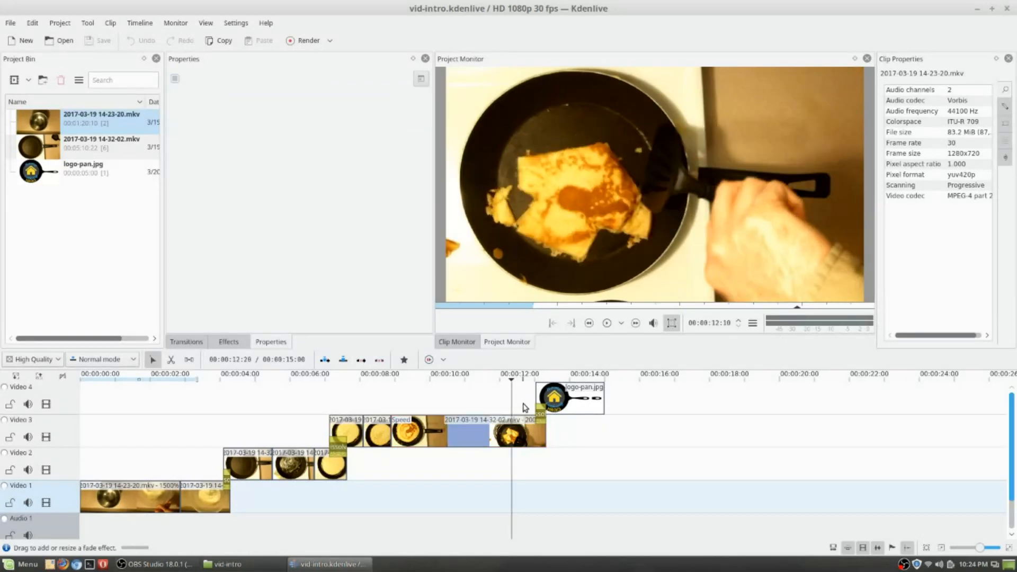
mouse_move(529, 407)
mouse_down()
mouse_move(544, 406)
mouse_move(531, 407)
mouse_up()
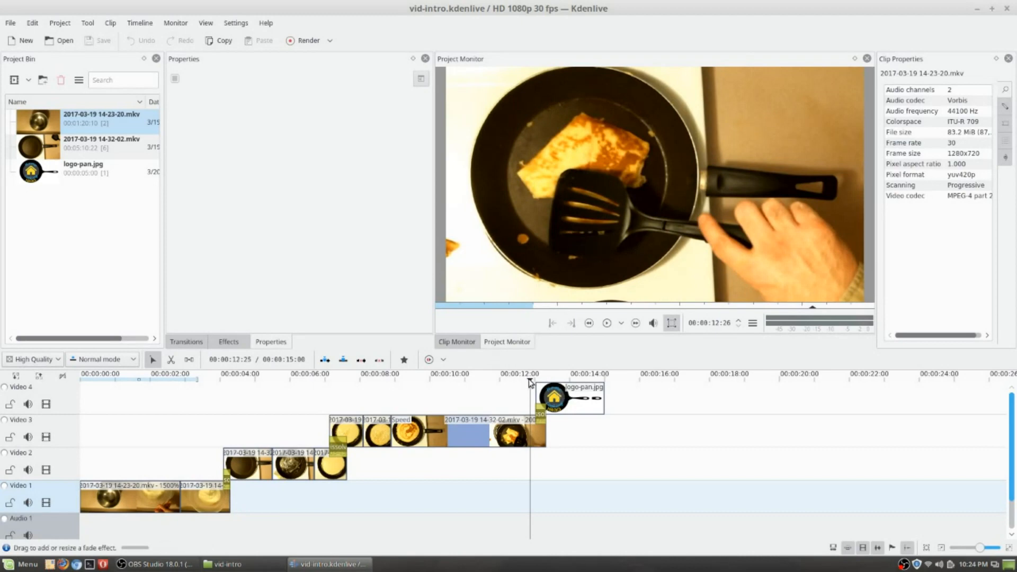
drag(530, 382, 585, 381)
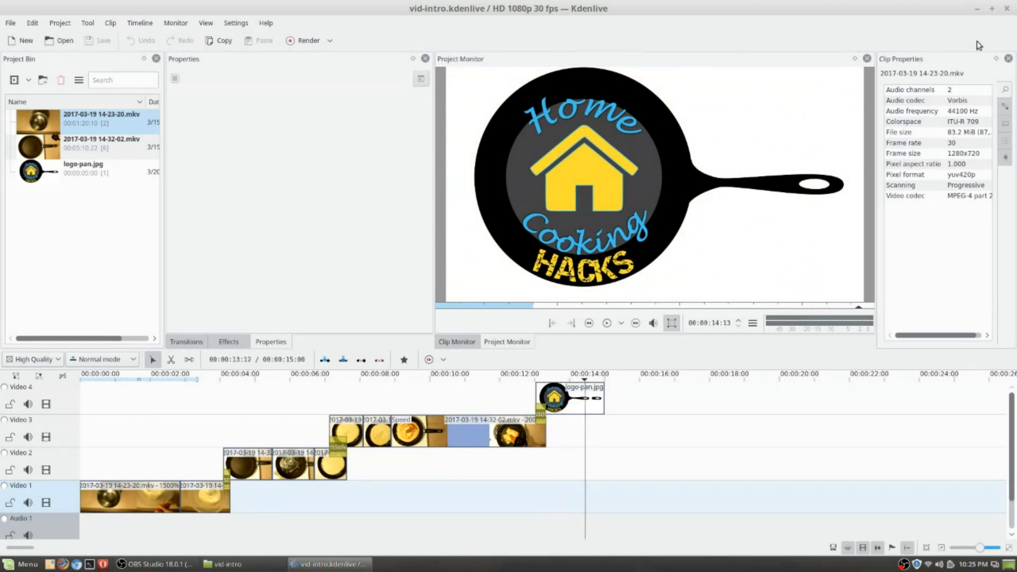
Close Kdenlive and open Intro3.kdenlive from the Intro 3 folder.
click(1007, 10)
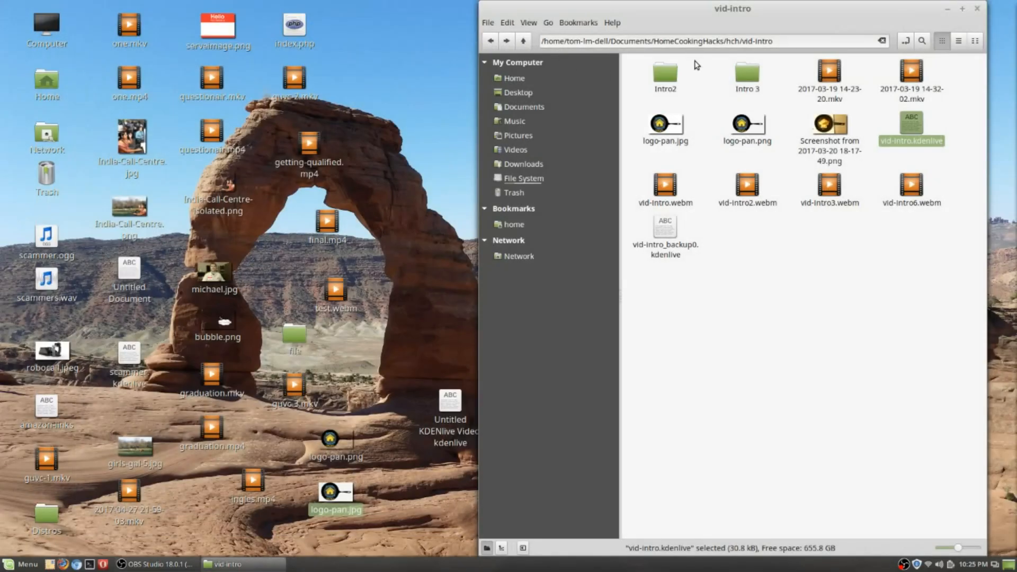
double_click(746, 74)
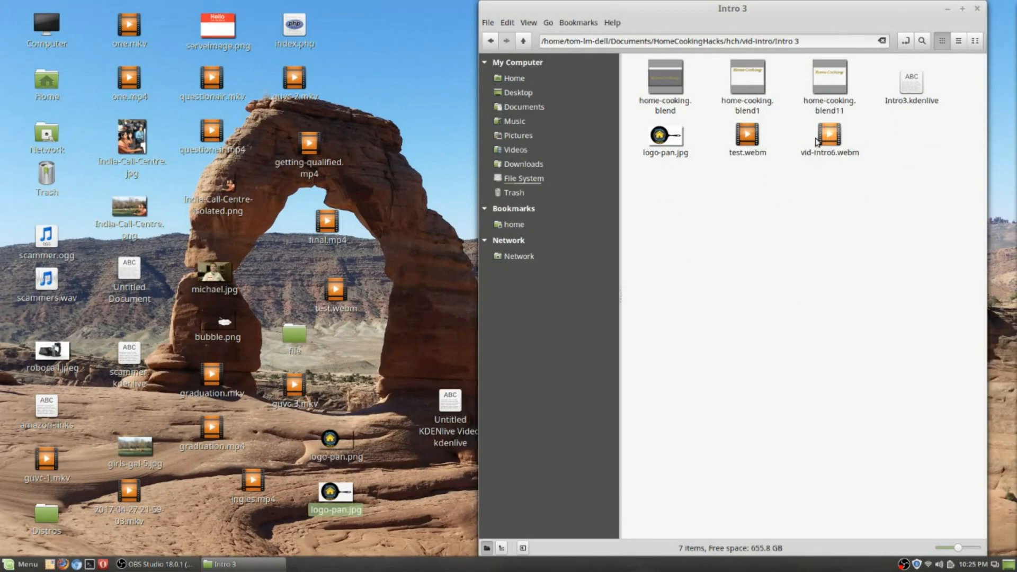
click(907, 93)
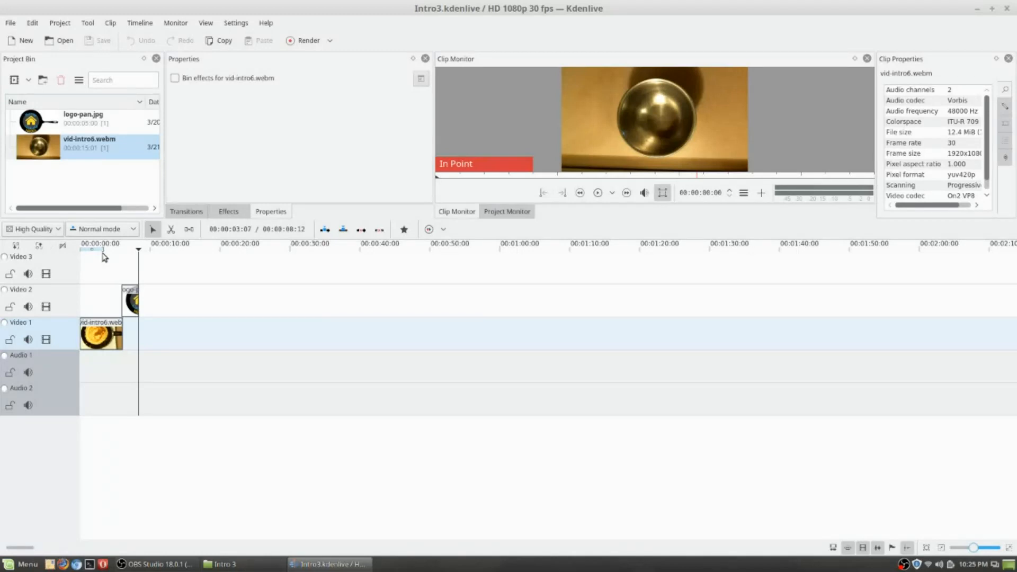
Preview the start of the Intro3 animation and the frame at 00:00:05:18 in the project monitor.
click(119, 248)
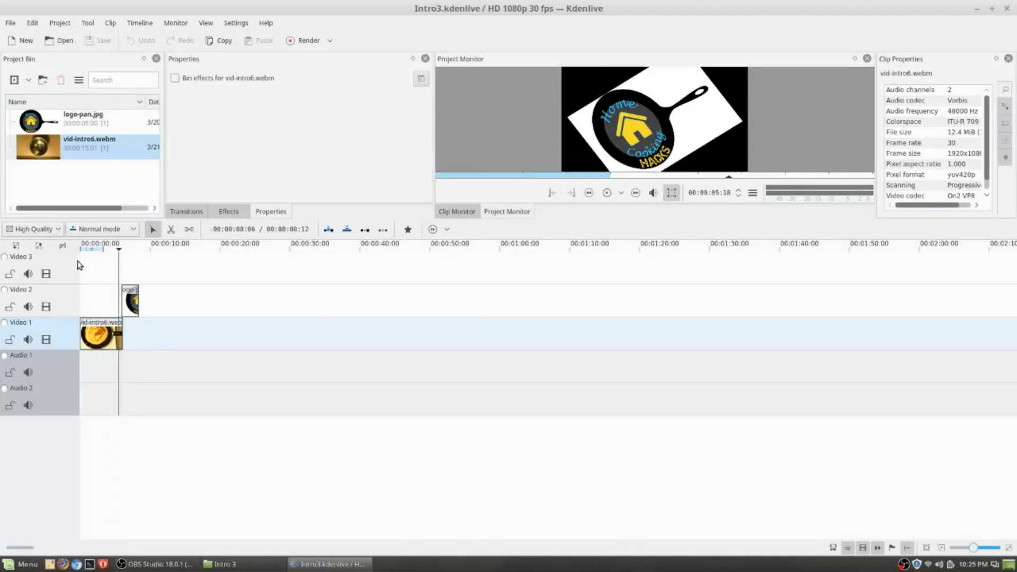
key(Home)
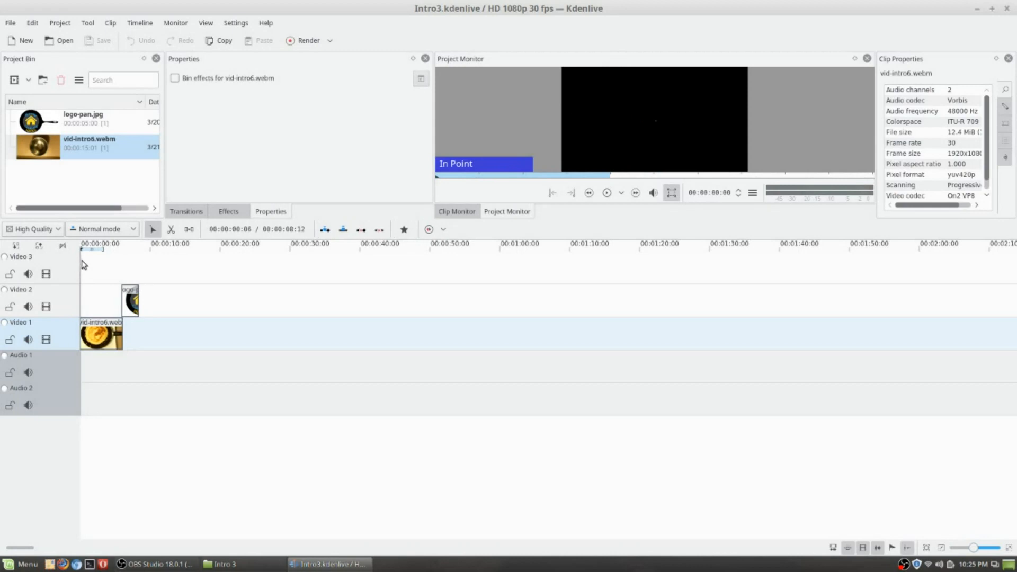
click(85, 259)
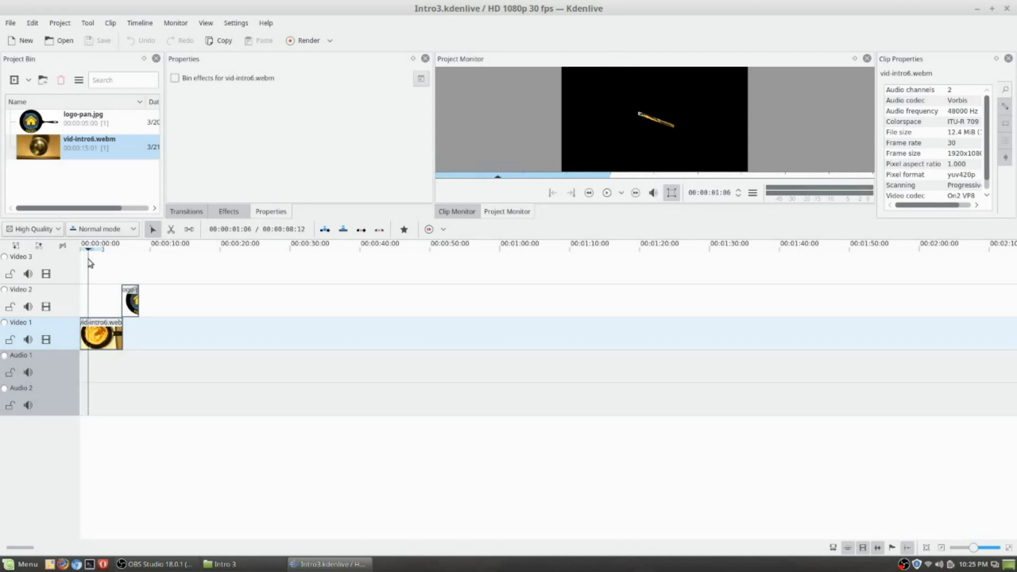
Disable the Transform and the Rotate and Shear effects on the vid-intro6.webm clip on Video 1.
click(96, 329)
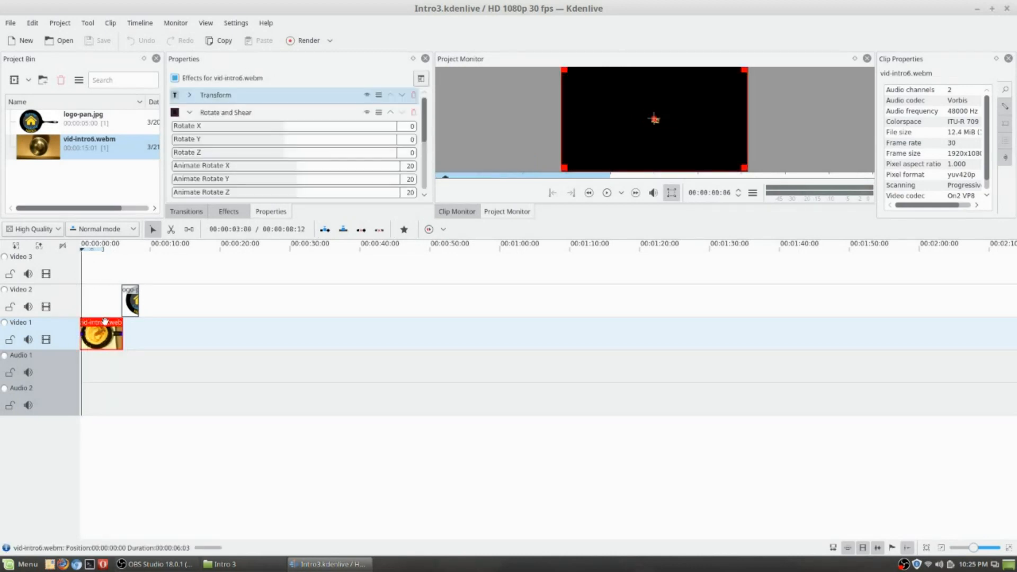
click(367, 95)
click(366, 112)
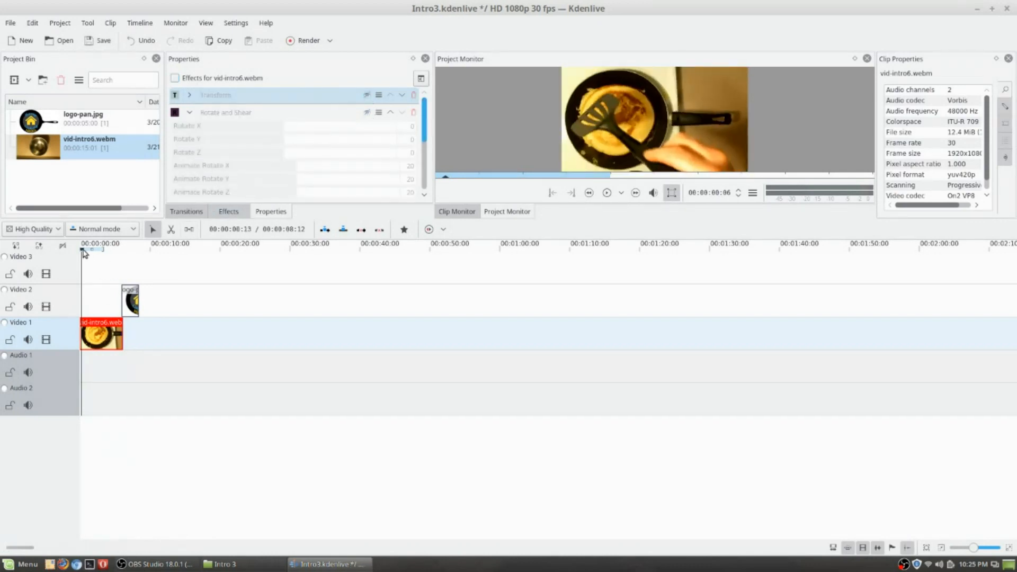
Play the Intro3 timeline from the start to preview the vid-intro6.webm footage with its effects disabled.
drag(82, 248, 82, 248)
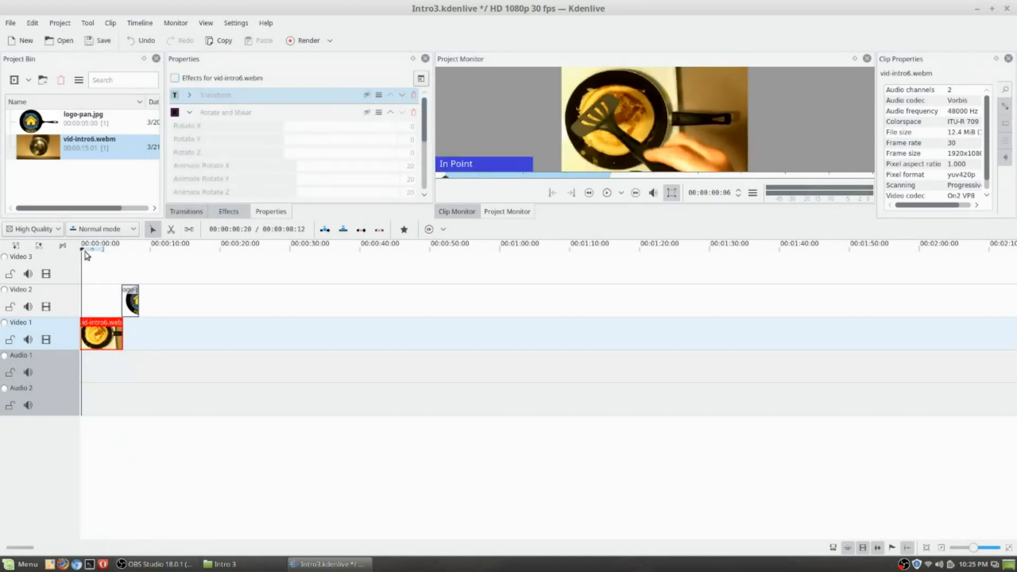
click(82, 257)
key(space)
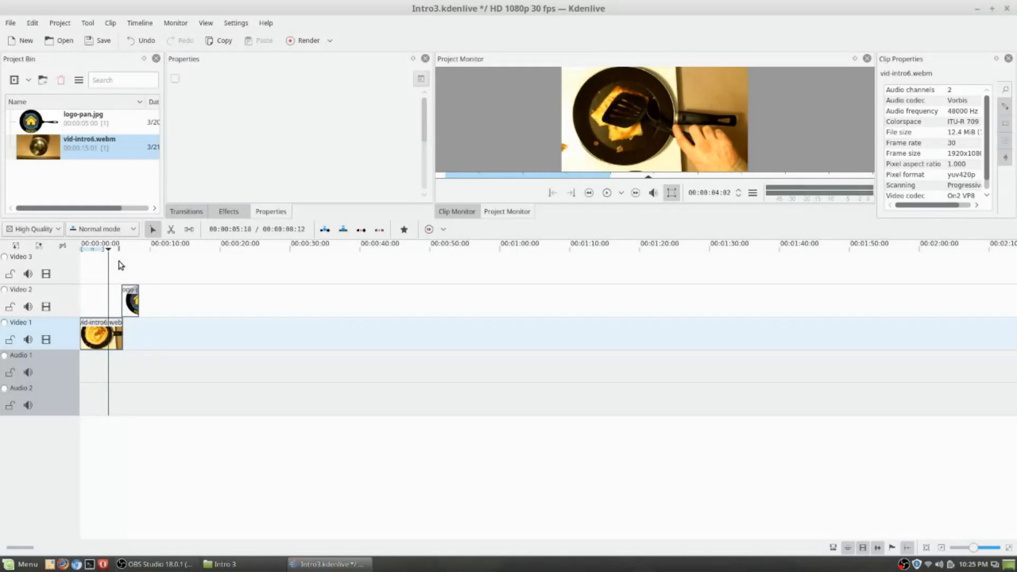
click(120, 261)
click(115, 264)
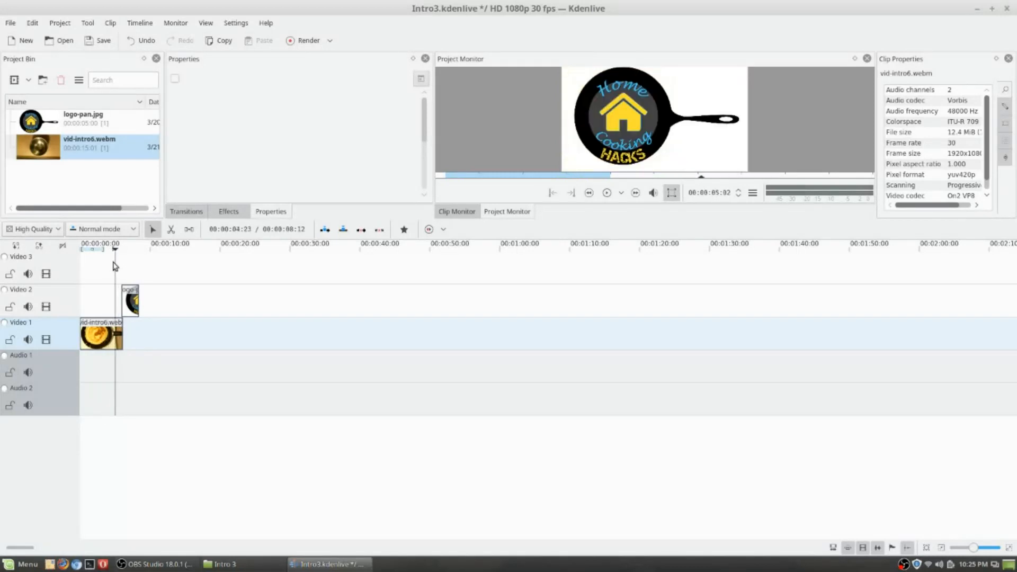
click(94, 270)
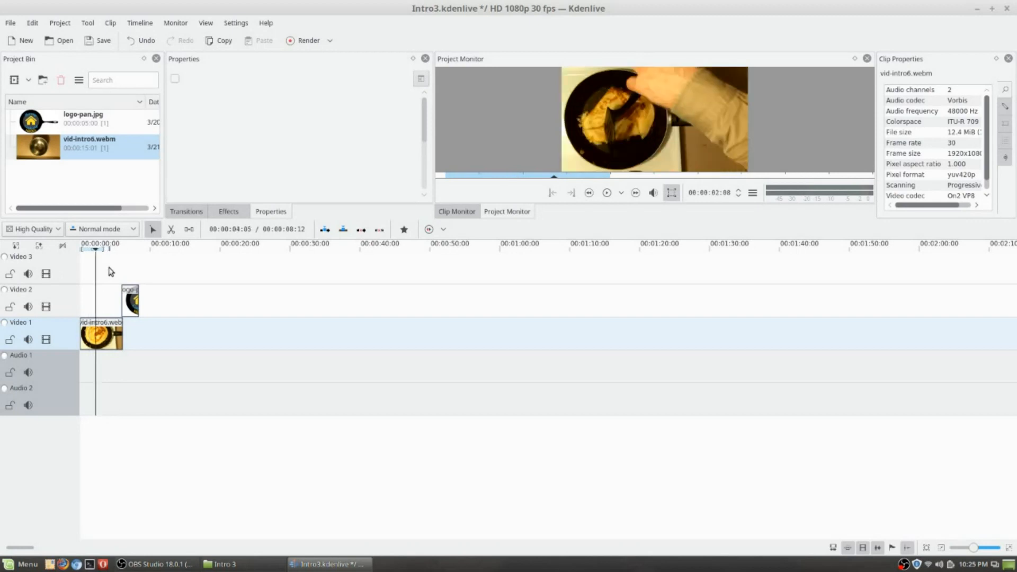
key(space)
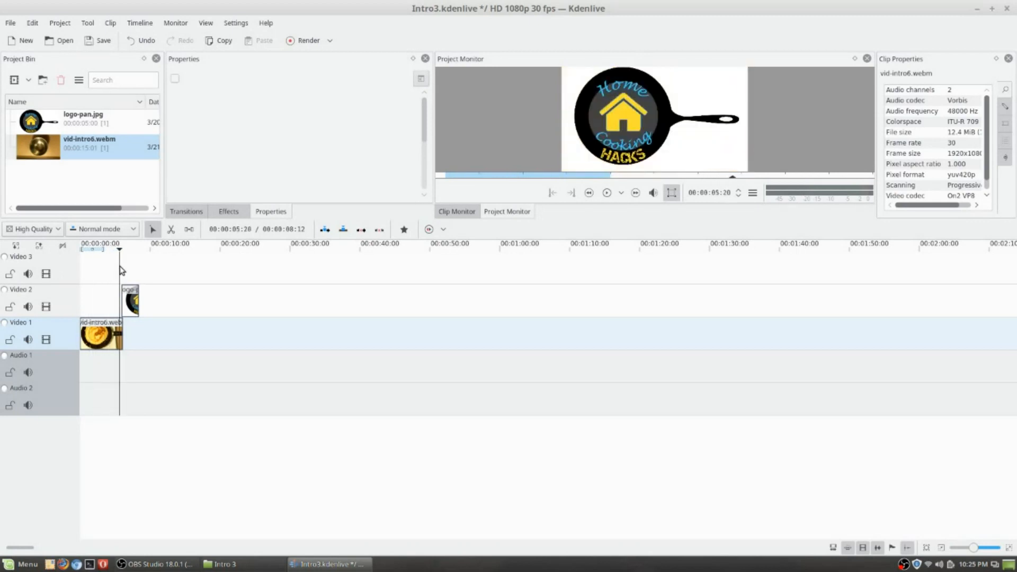
Scrub back and forth around 00:00:06:00 to examine how the video clip passes into logo-pan.jpg.
click(120, 269)
click(128, 272)
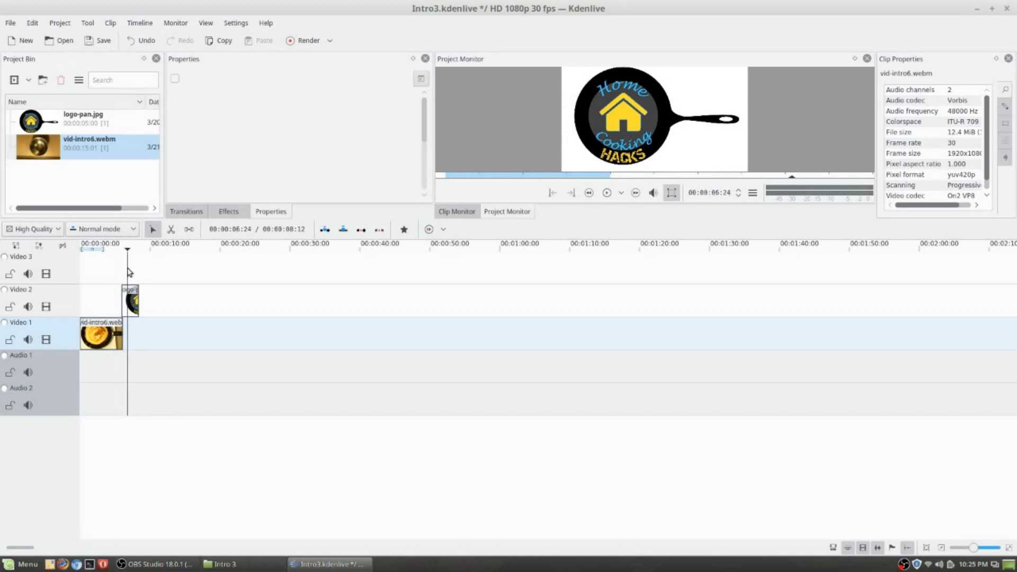
click(130, 274)
click(132, 274)
click(129, 272)
click(121, 273)
click(118, 273)
key(shift+Left)
key(shift+Left)
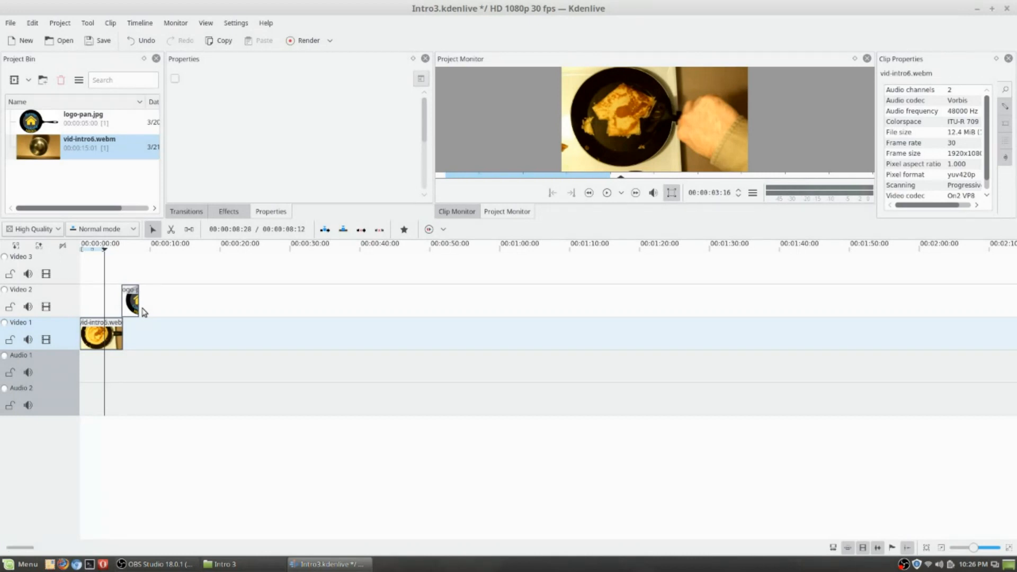
Enable the Rotate and Shear effect on the vid-intro6.webm clip and review its rotation and shear parameters.
click(112, 331)
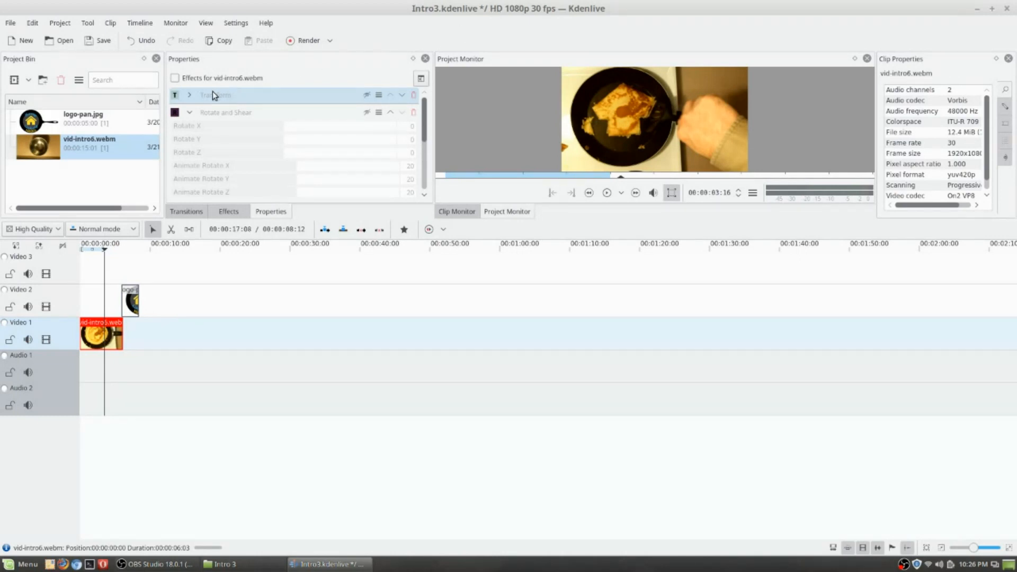
click(191, 112)
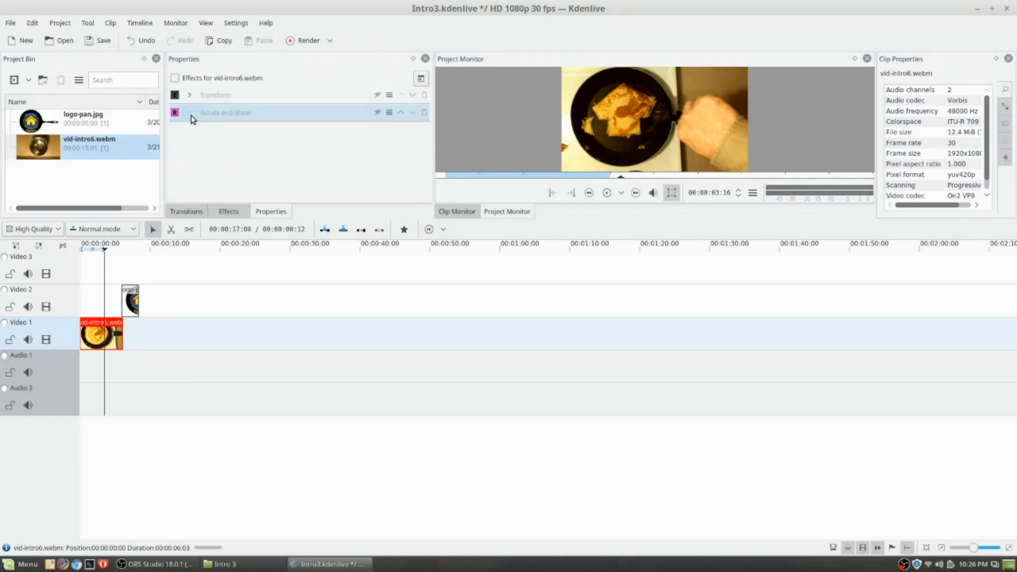
click(190, 113)
click(368, 113)
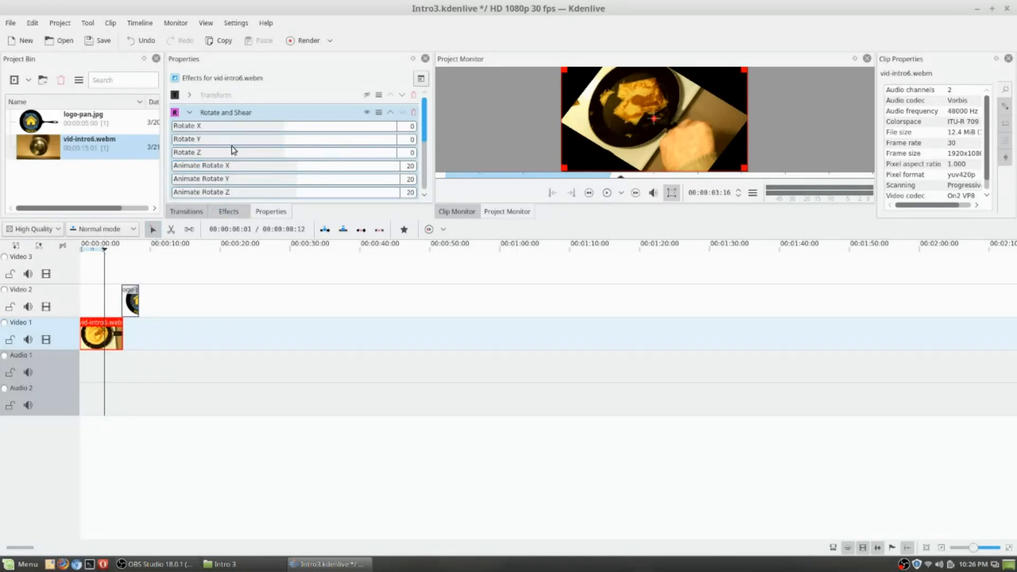
scroll(282, 131, down, 3)
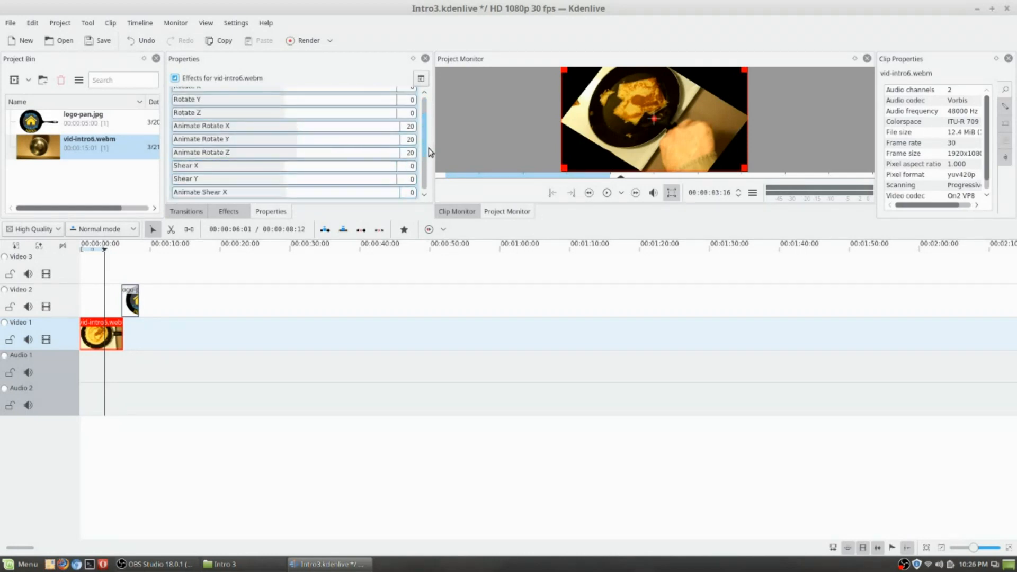
drag(426, 150, 406, 135)
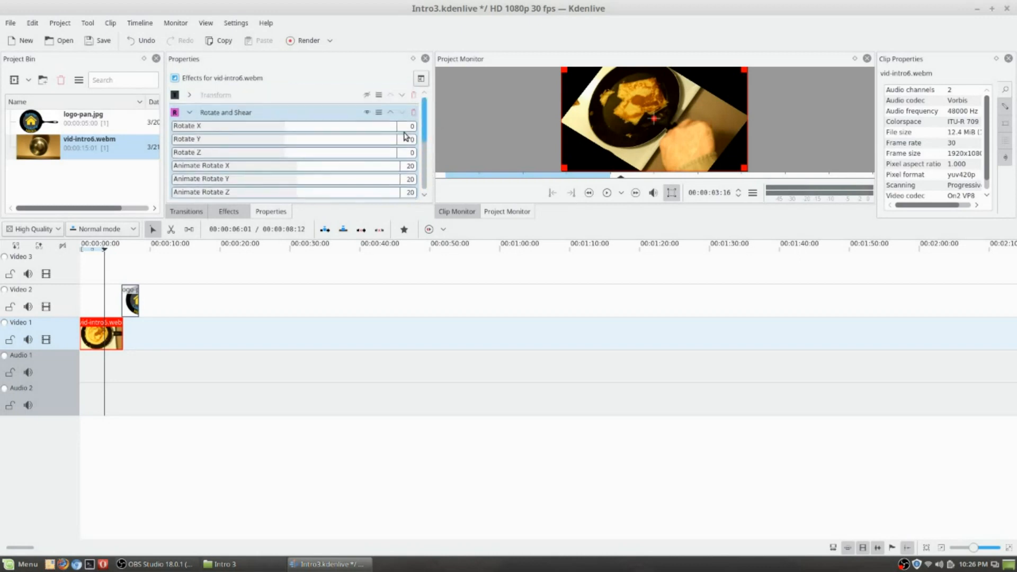
Return to the timeline start and play the clip to preview the Rotate and Shear effect on its own.
click(107, 264)
click(101, 265)
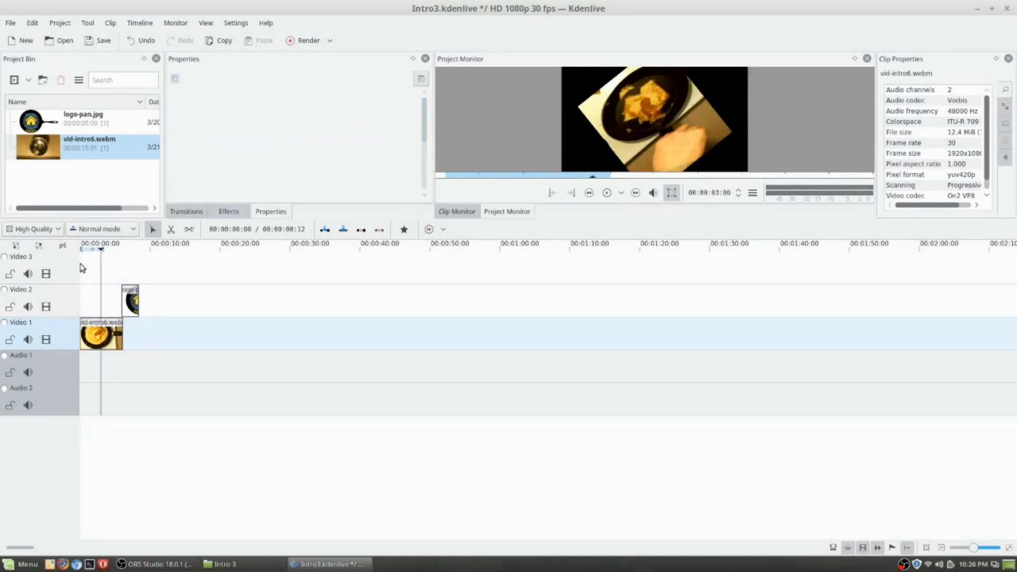
click(82, 267)
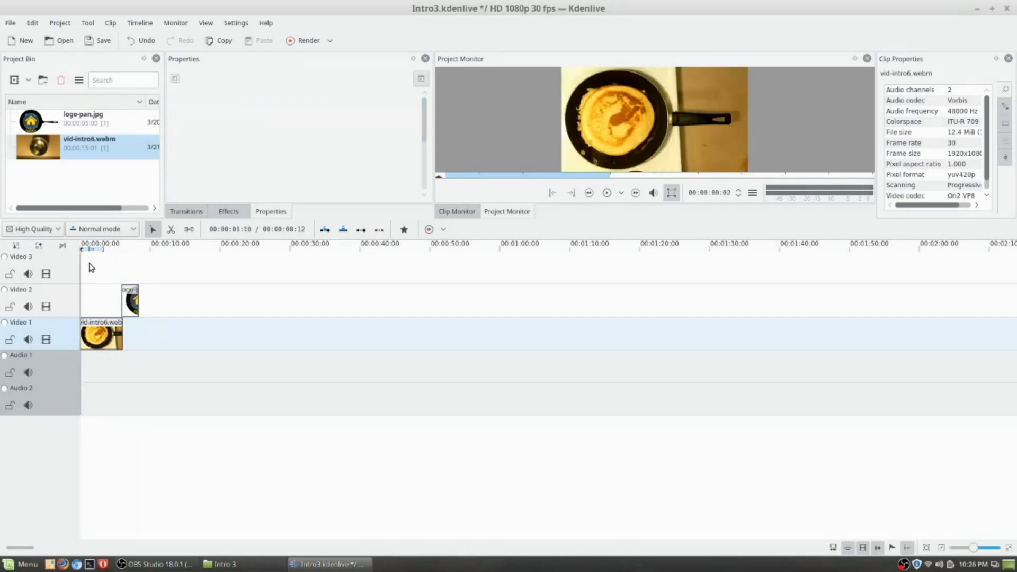
click(92, 267)
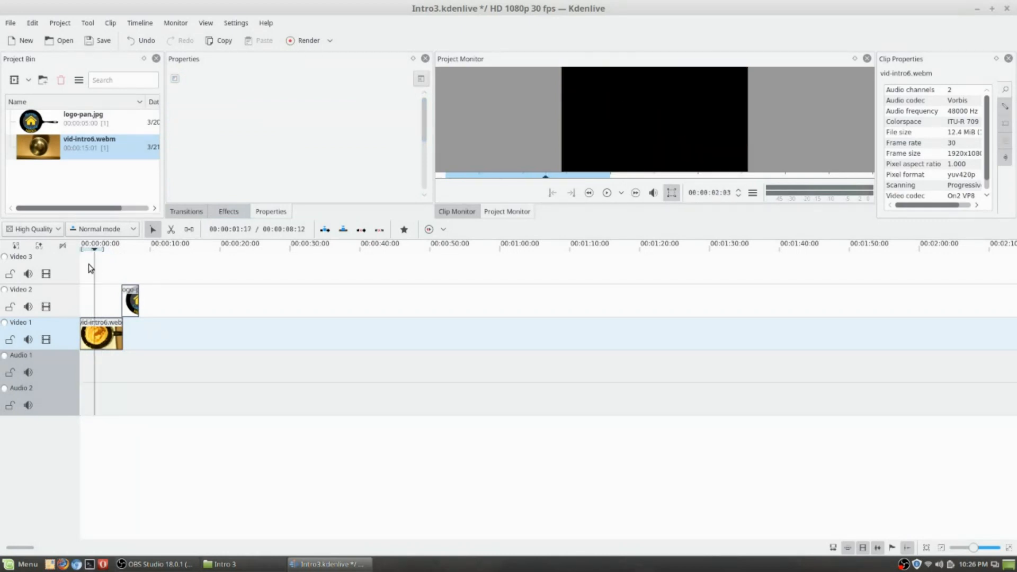
click(85, 269)
click(81, 269)
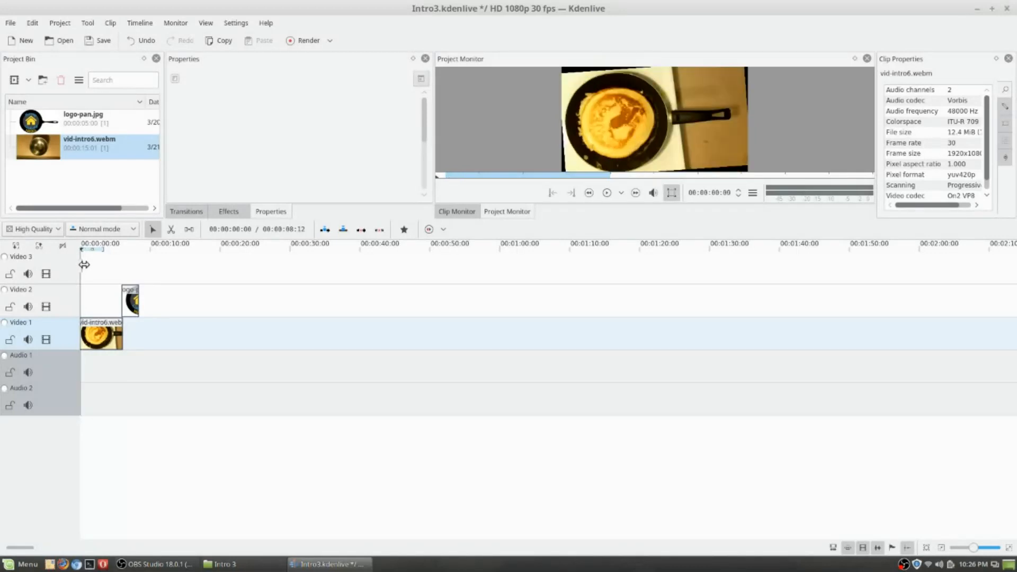
key(space)
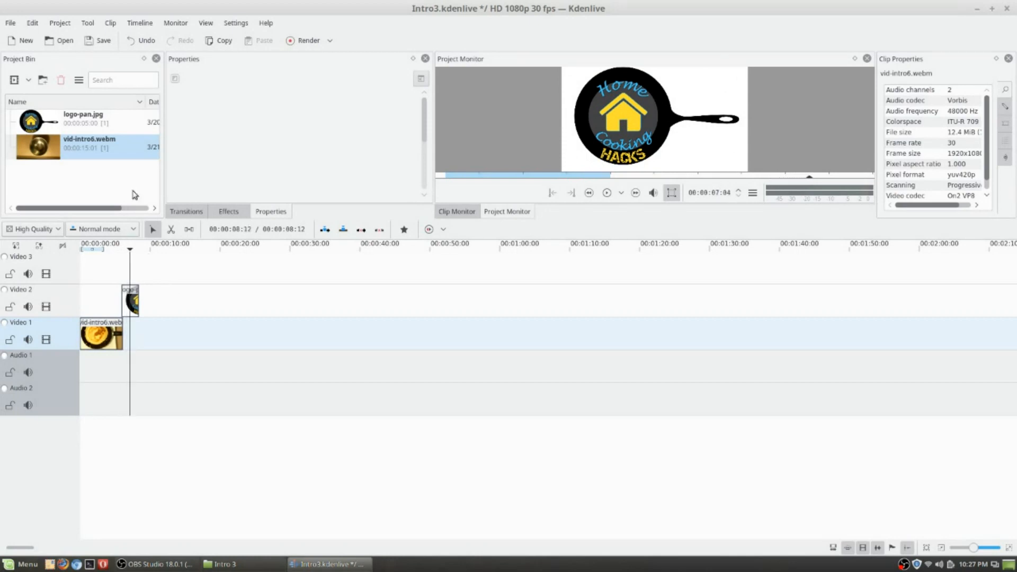
Disable Rotate and Shear and enable Transform on the vid-intro6.webm clip.
click(88, 331)
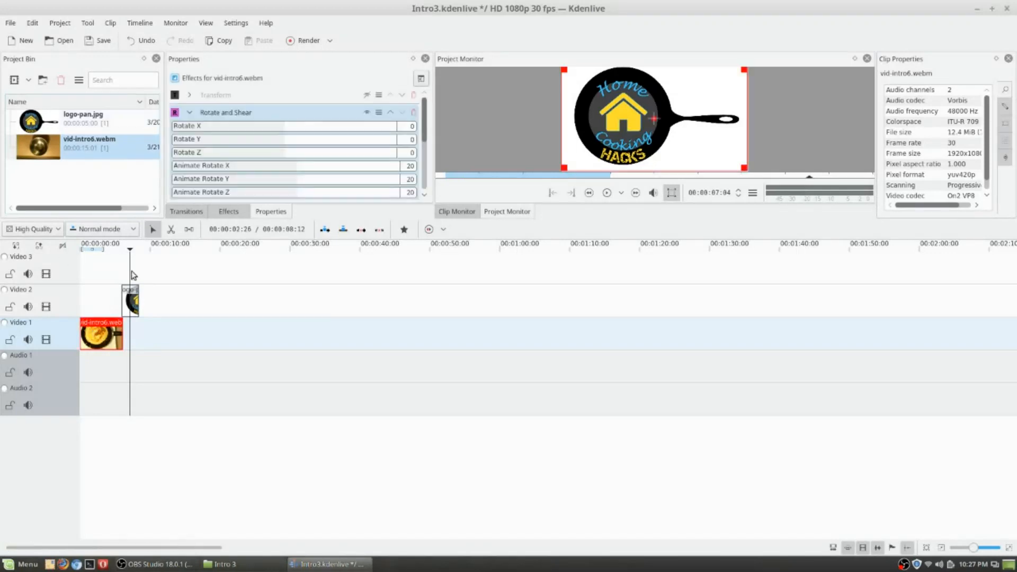
click(367, 112)
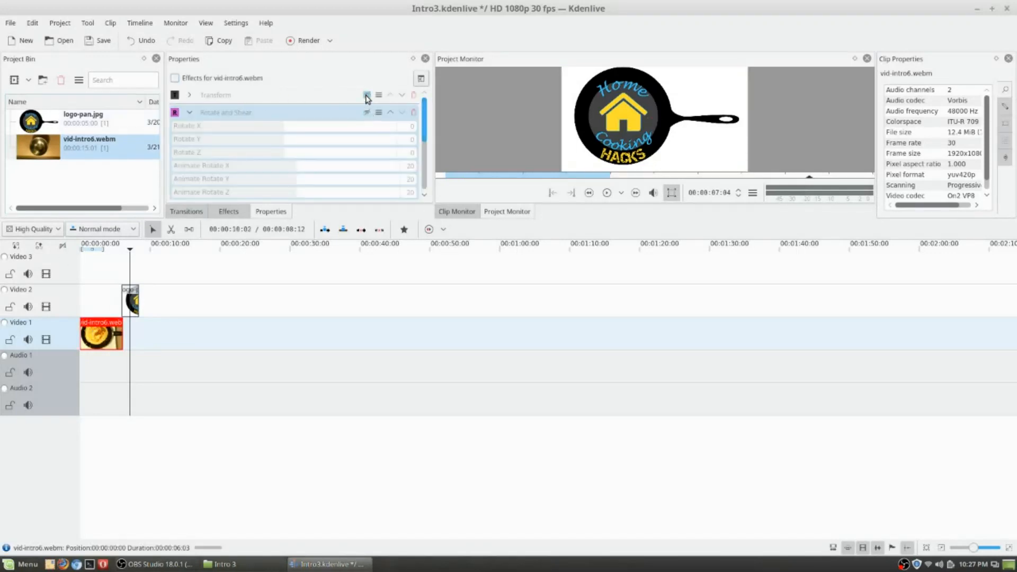
click(366, 95)
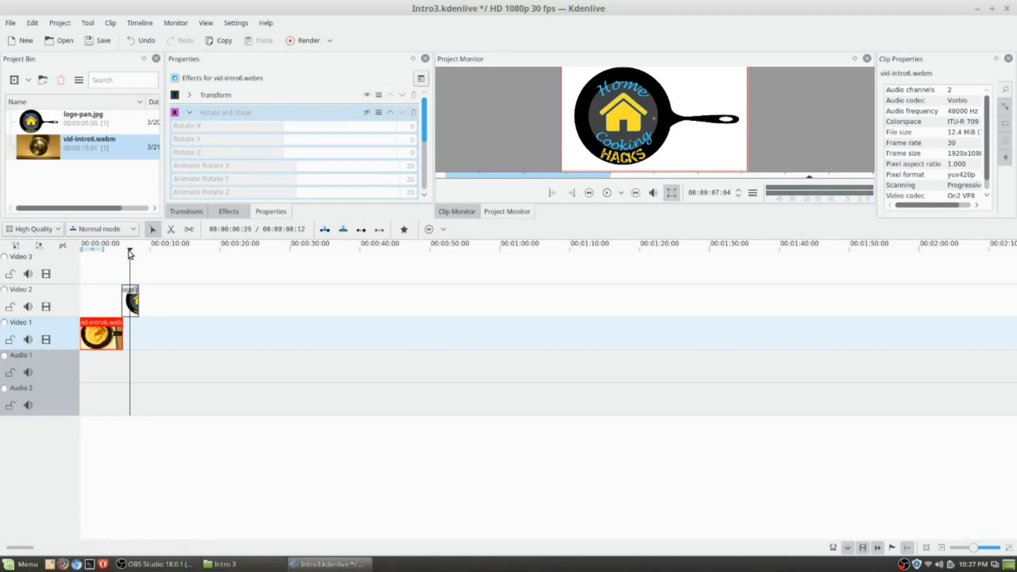
Go to the timeline start and review the Transform effect's keyframes, position, size, opacity and rotation settings.
drag(130, 254, 77, 250)
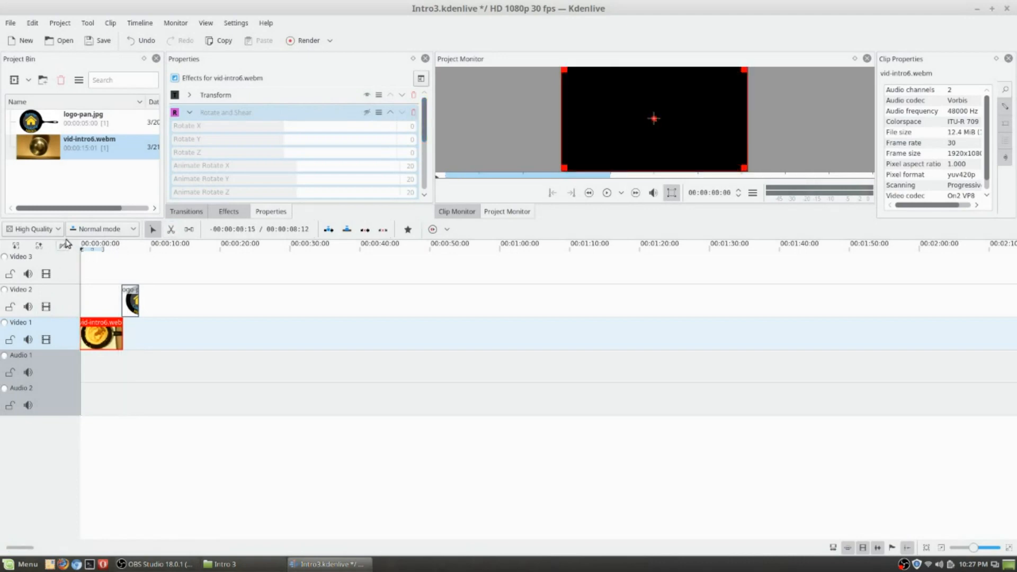
click(189, 95)
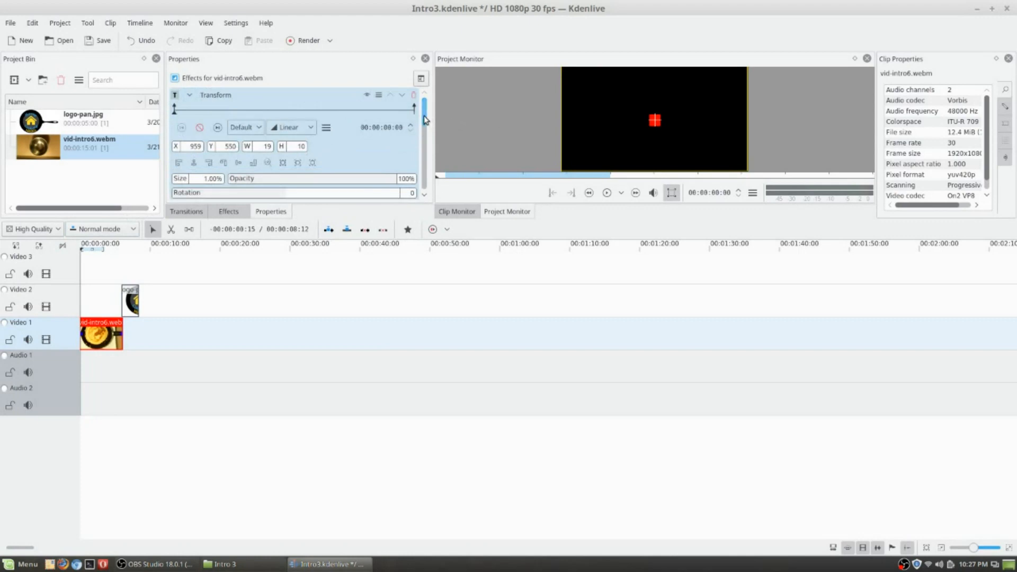
scroll(426, 128, down, 3)
scroll(428, 130, up, 1)
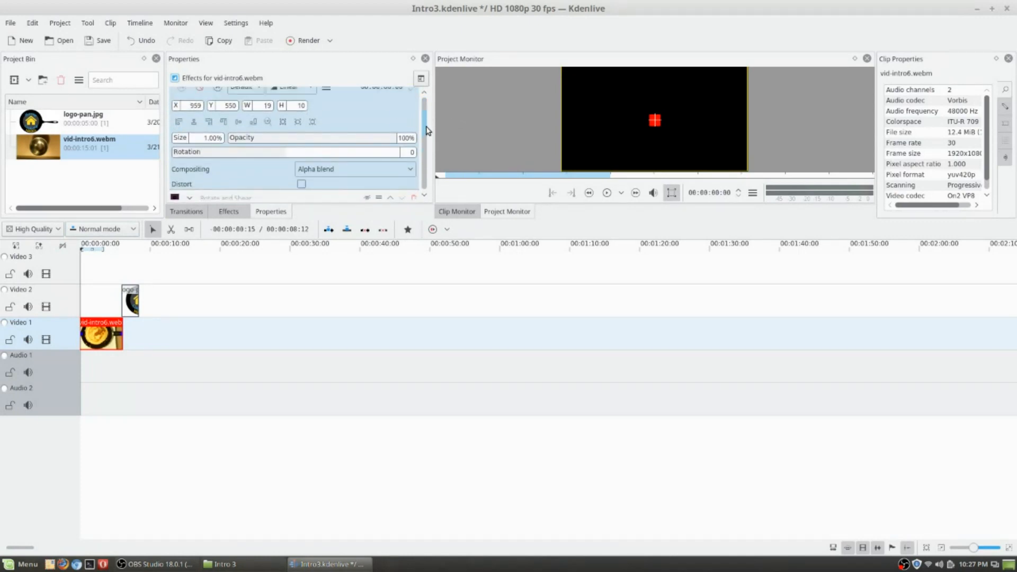
scroll(428, 130, up, 3)
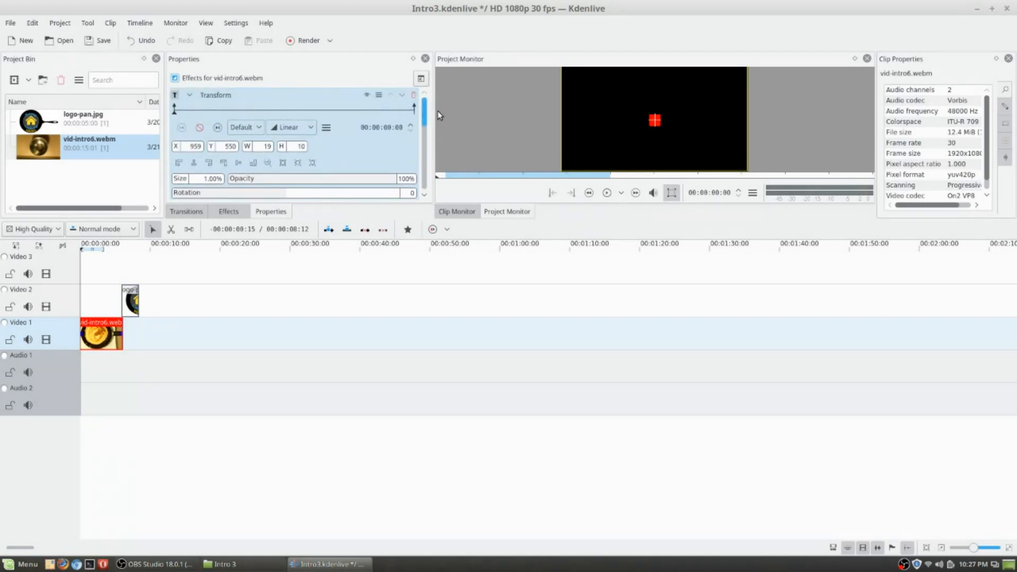
Advance frame by frame from the start and play the timeline to preview the Transform zoom on its own.
click(81, 261)
key(Right)
key(Right)
key(Right)
key(Right)
key(Right)
key(Right)
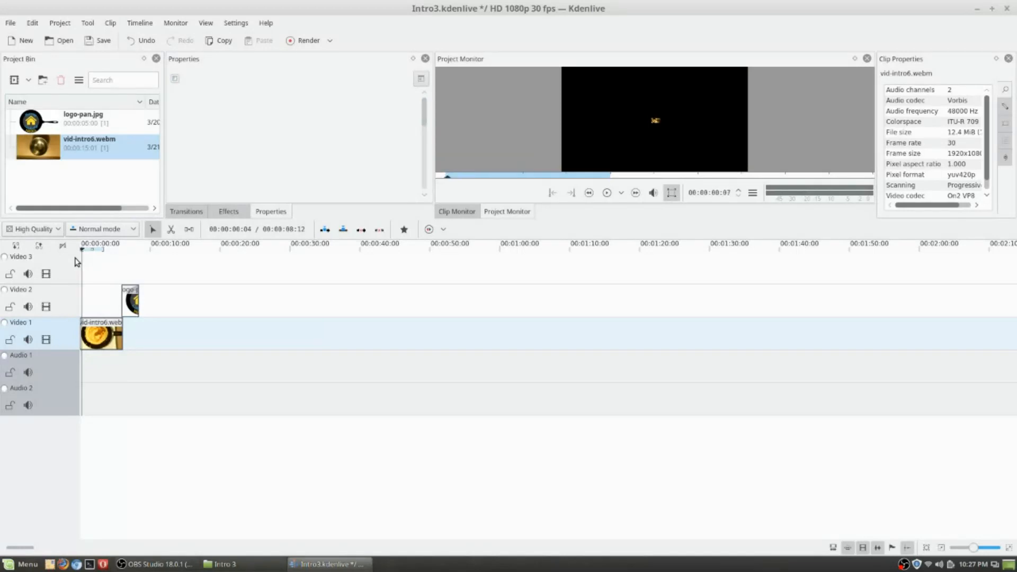
key(space)
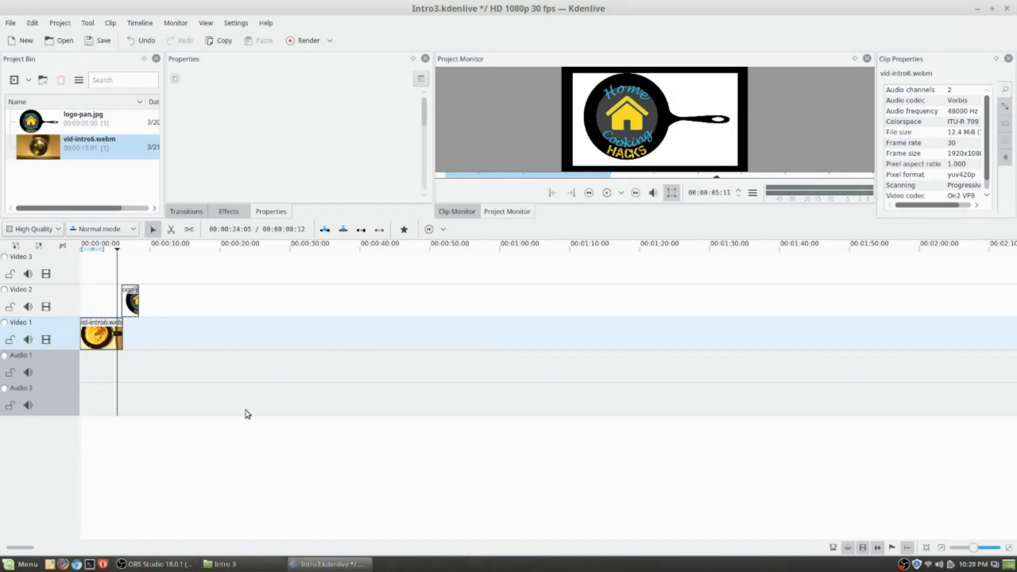
Enable Rotate and Shear together with Transform on vid-intro6.webm, collapse both effects, and preview the combined animation from the start.
click(109, 339)
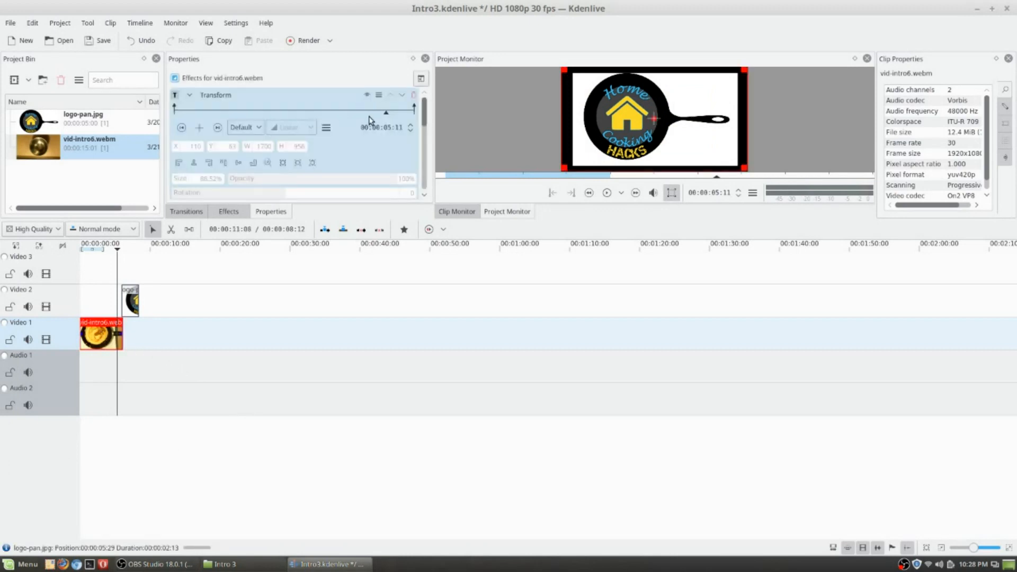
click(189, 95)
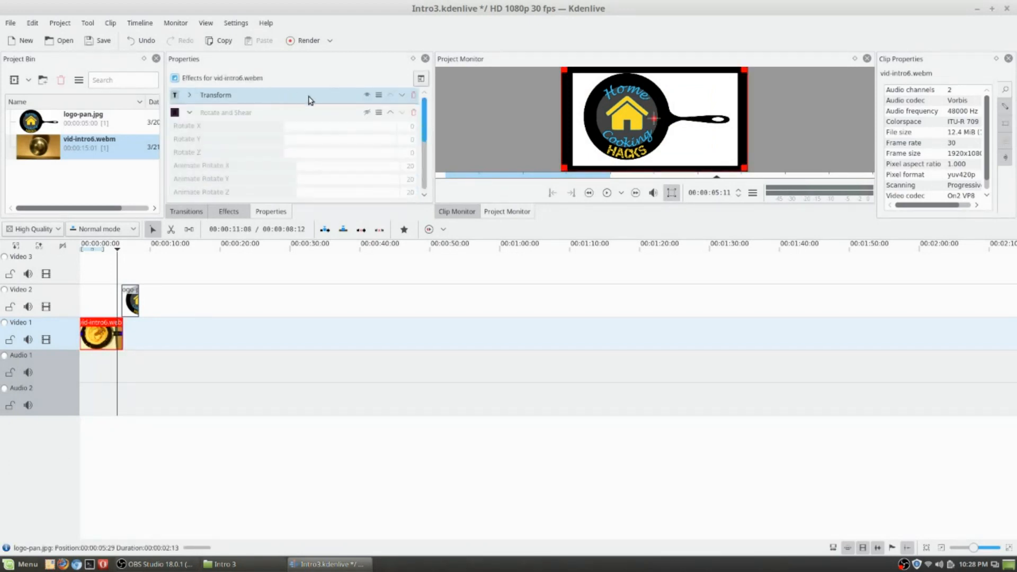
click(367, 113)
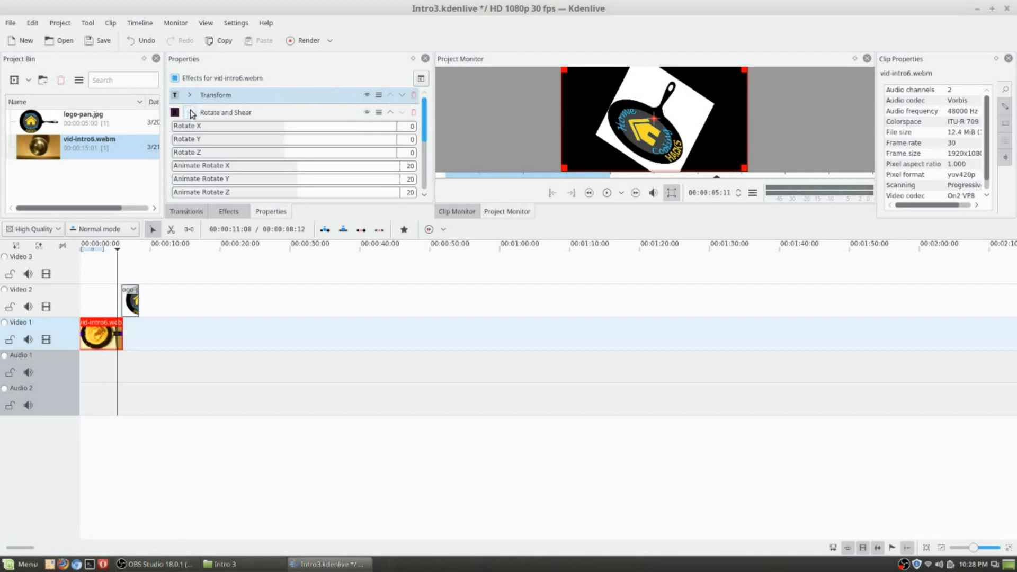
click(190, 112)
click(117, 256)
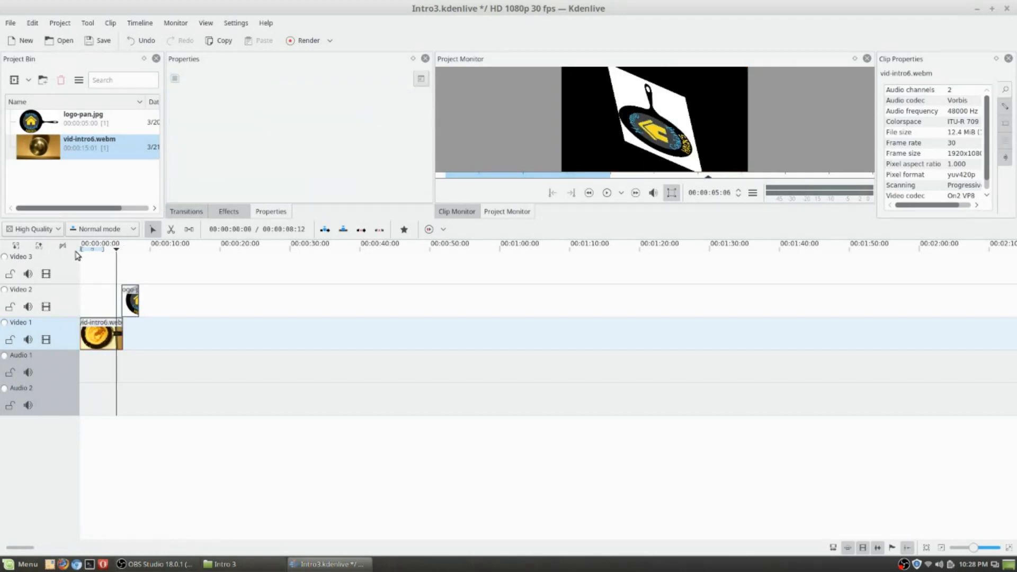
key(Home)
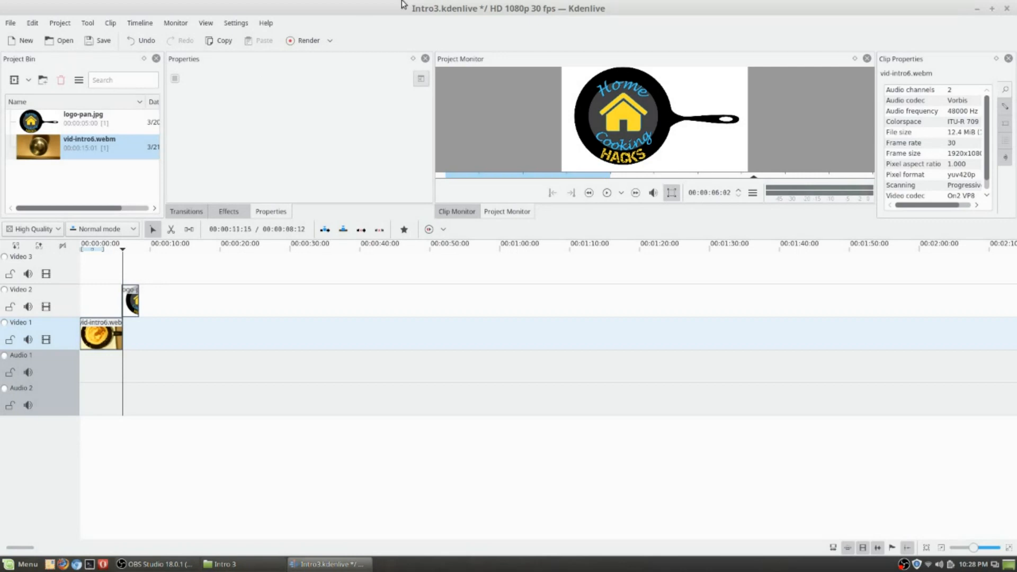
Examine the effect categories that can be added to the vid-intro6.webm clip, including Audio correction, Blur and hide, and Misc, without adding any.
right_click(104, 329)
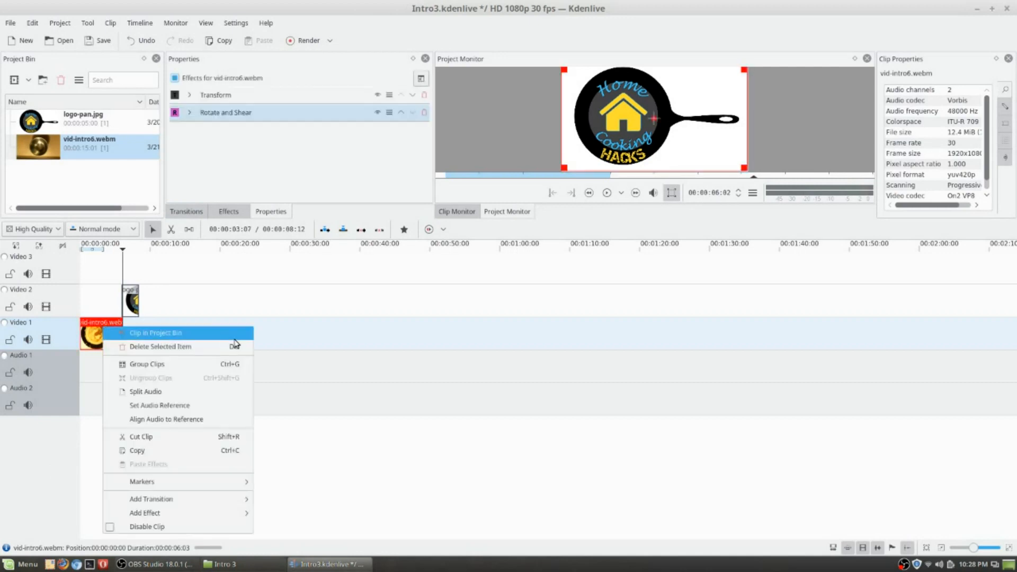
mouse_move(214, 511)
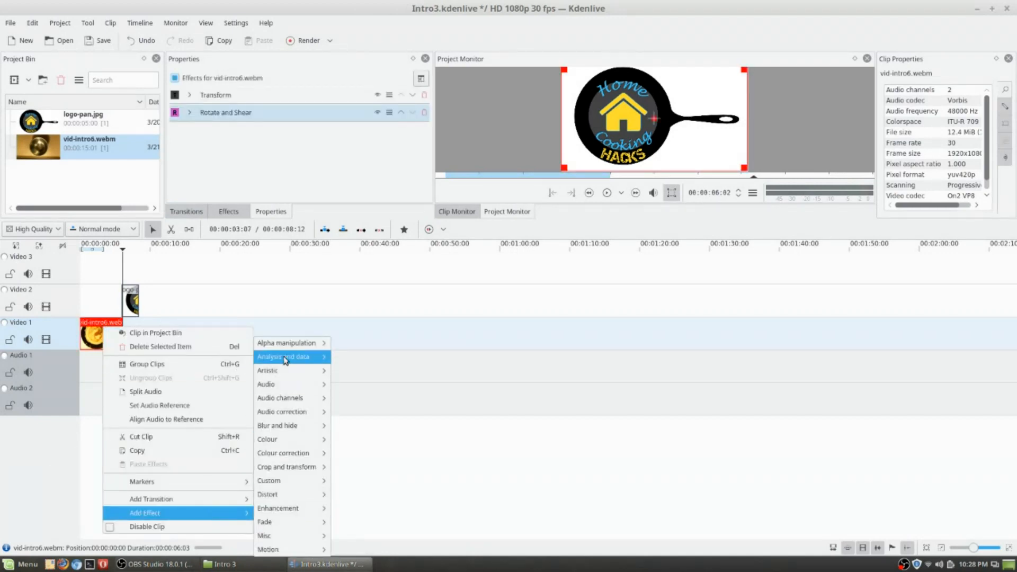
mouse_move(296, 374)
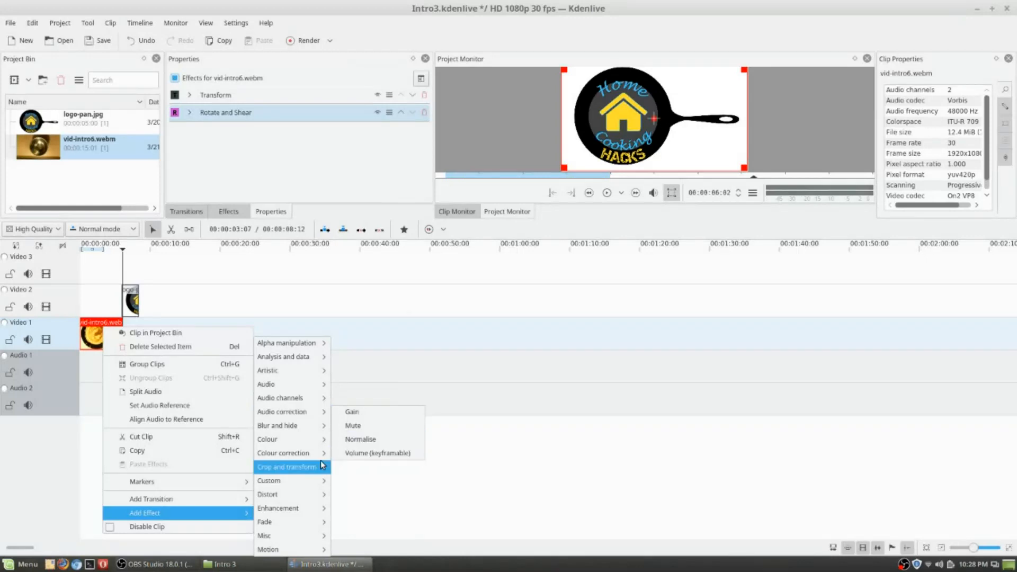
mouse_move(296, 443)
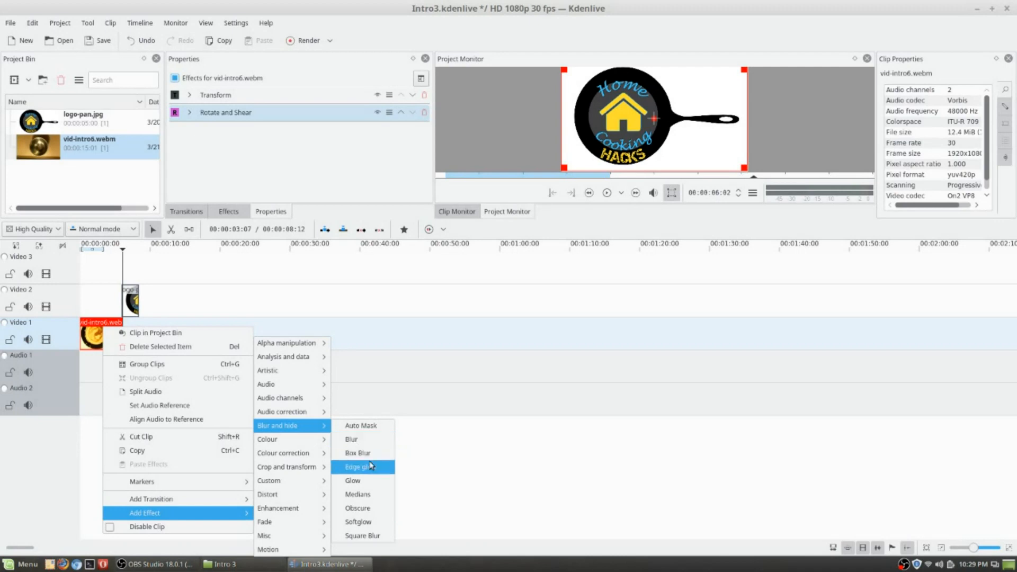
mouse_move(303, 542)
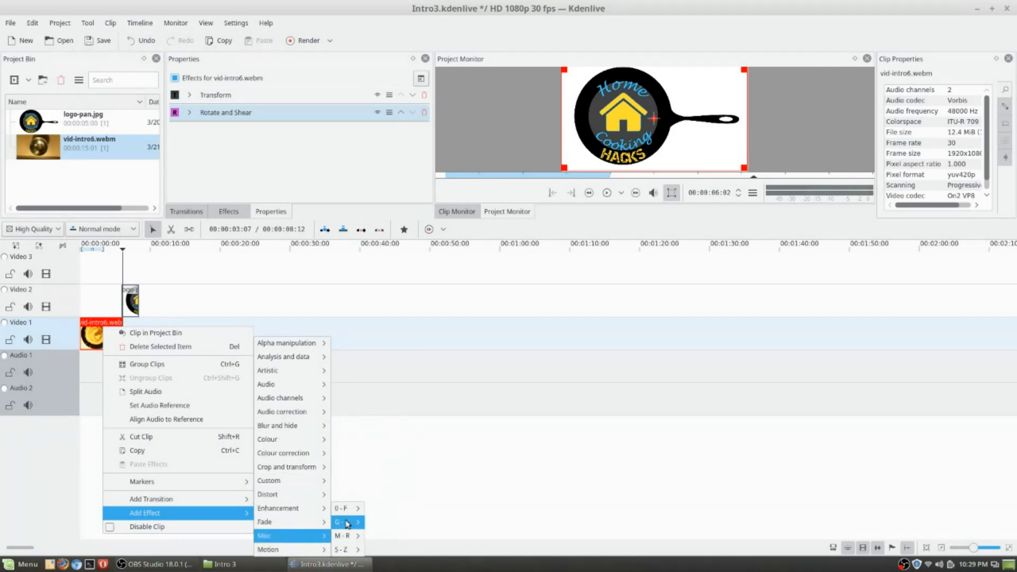
mouse_move(339, 523)
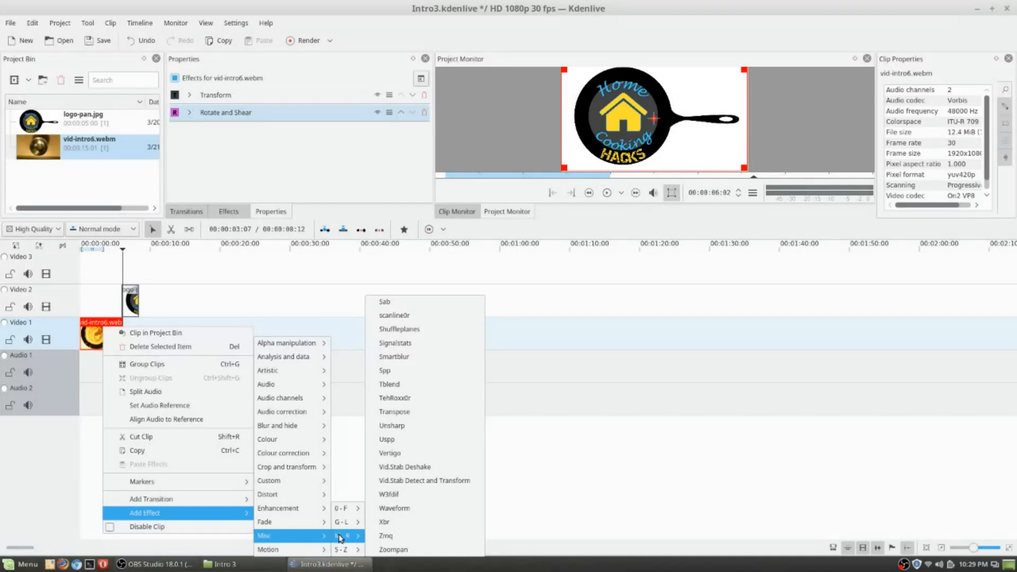
click(558, 447)
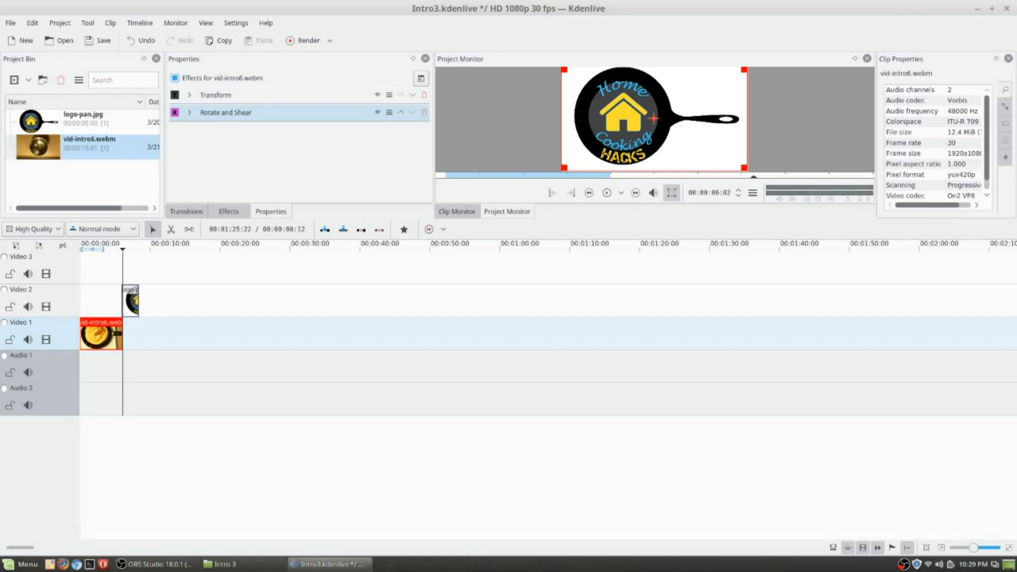
Quit Kdenlive with the Intro3 project open, answer the closing prompt, and close the Intro 3 folder window.
click(1004, 12)
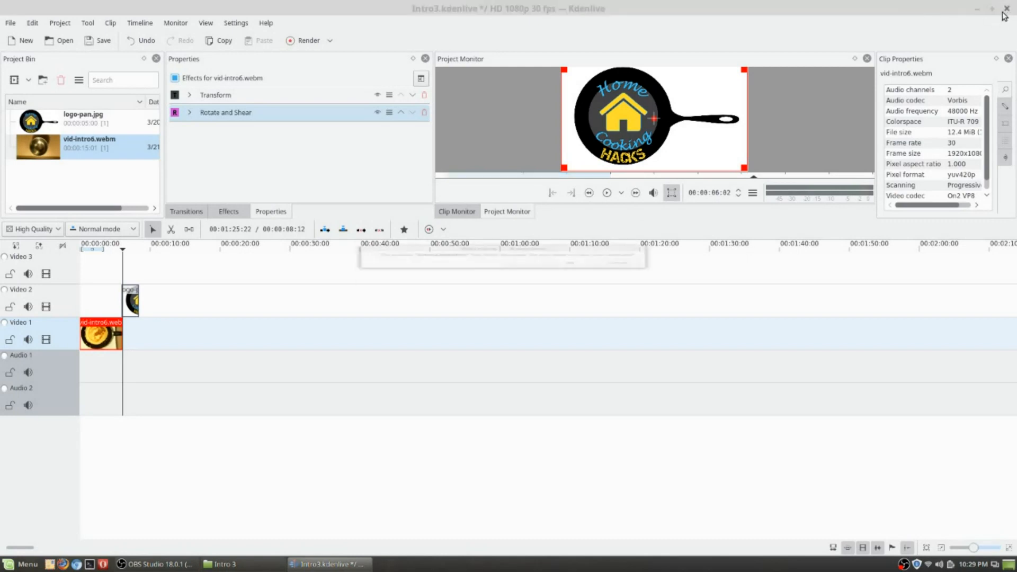
click(570, 273)
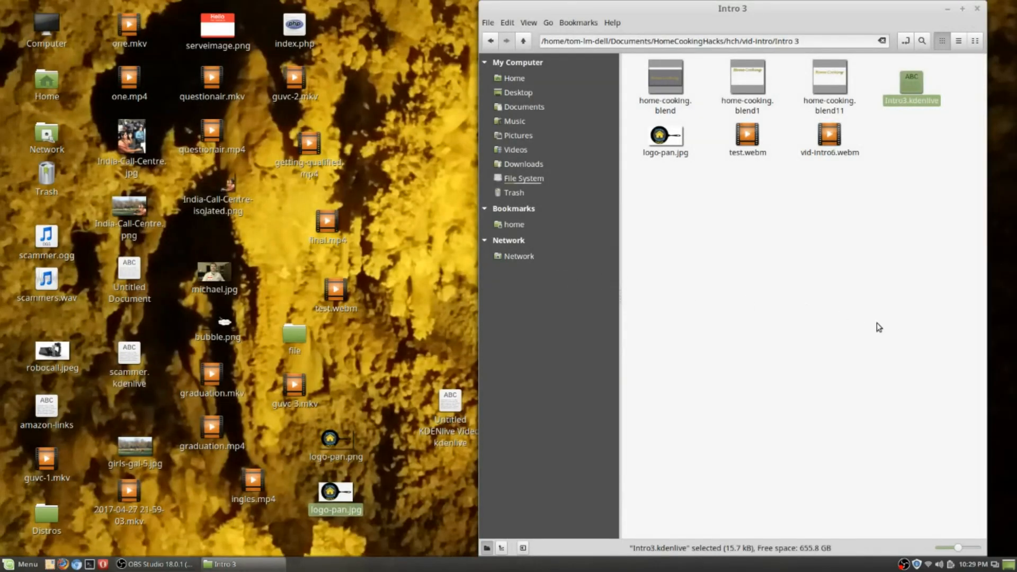
click(977, 10)
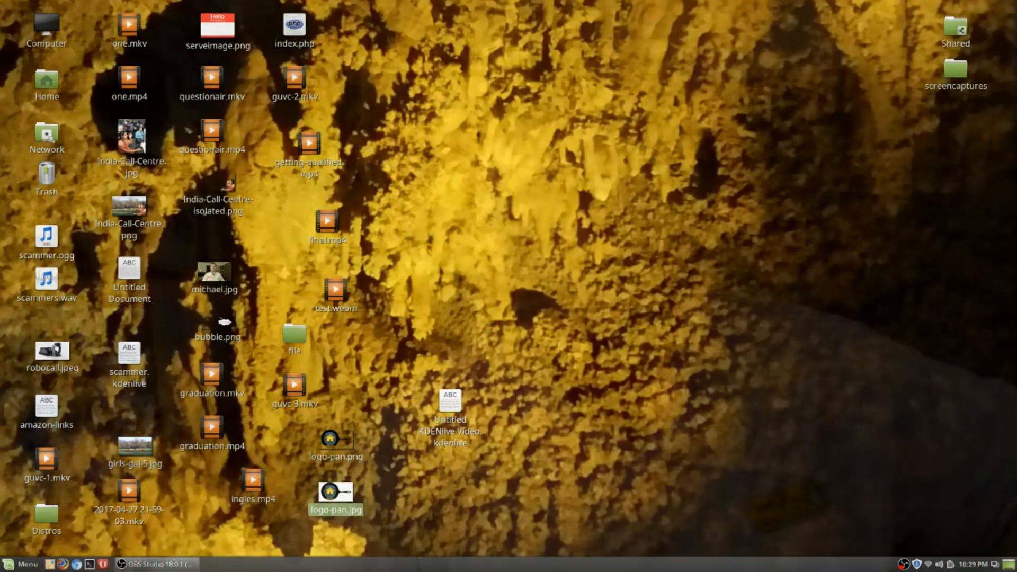